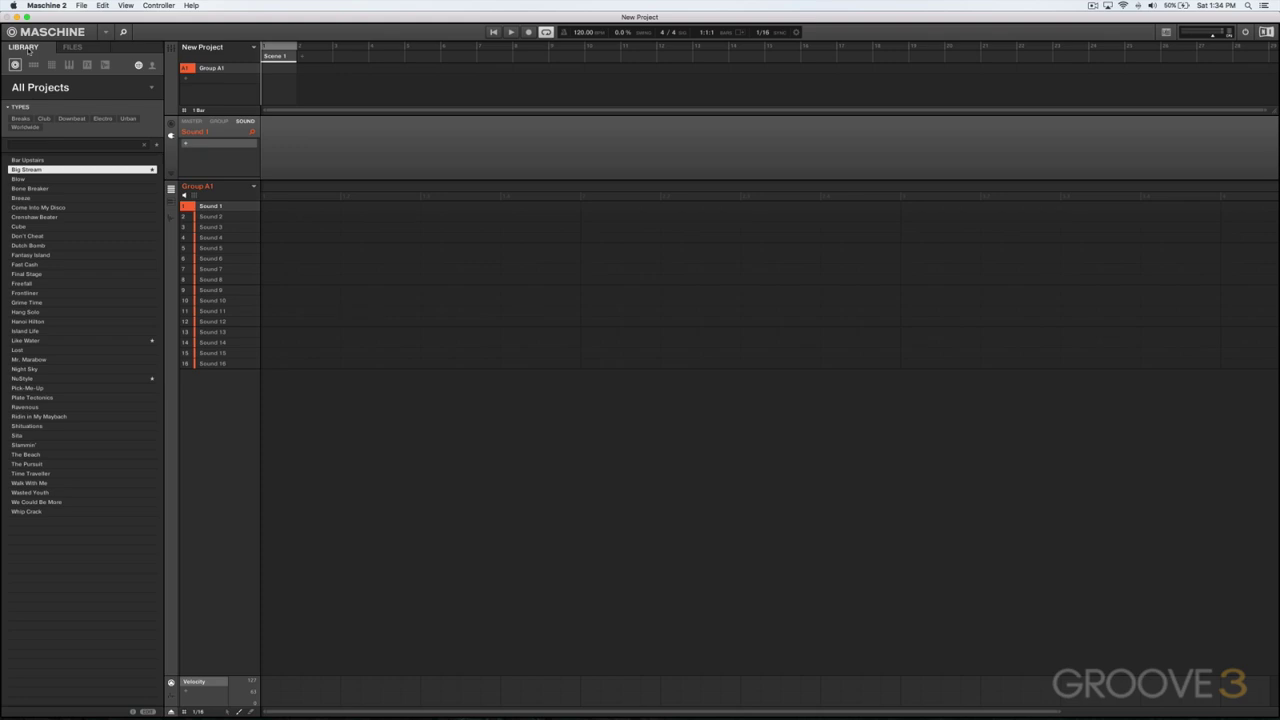
# Load the factory project Like Water from the library and play it partway before stopping
pyautogui.click(67, 49)
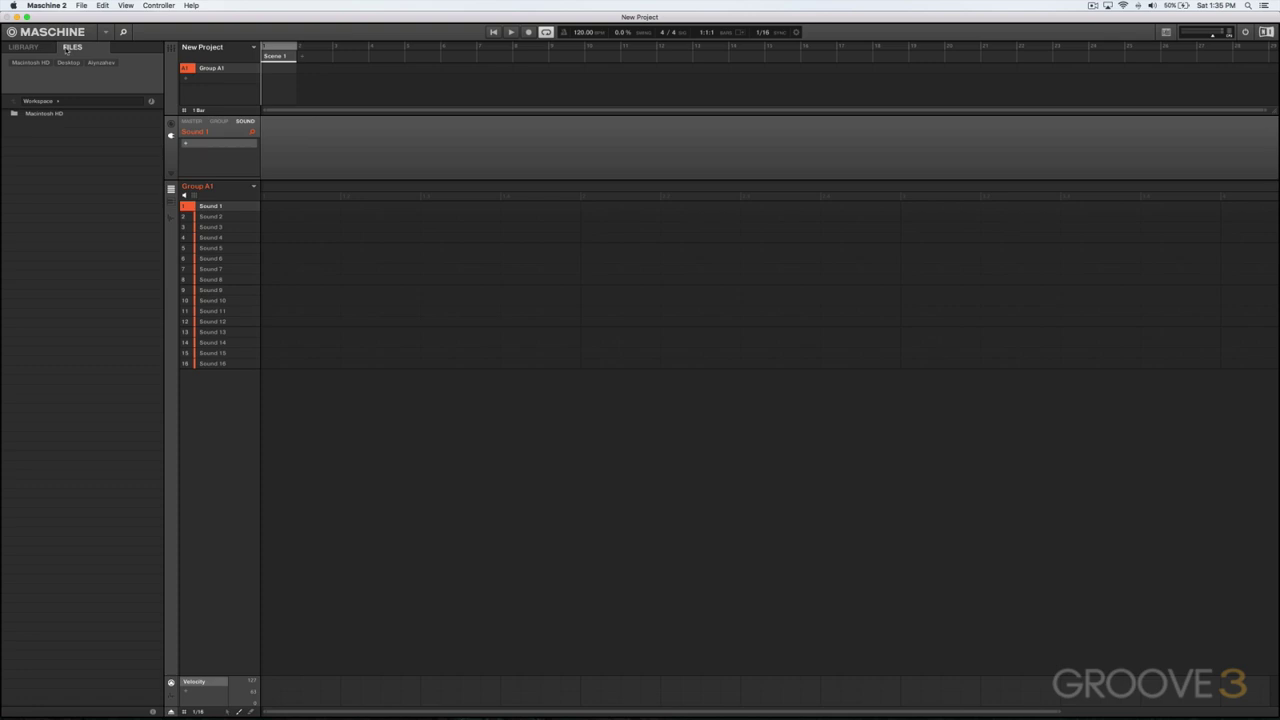
pyautogui.click(53, 47)
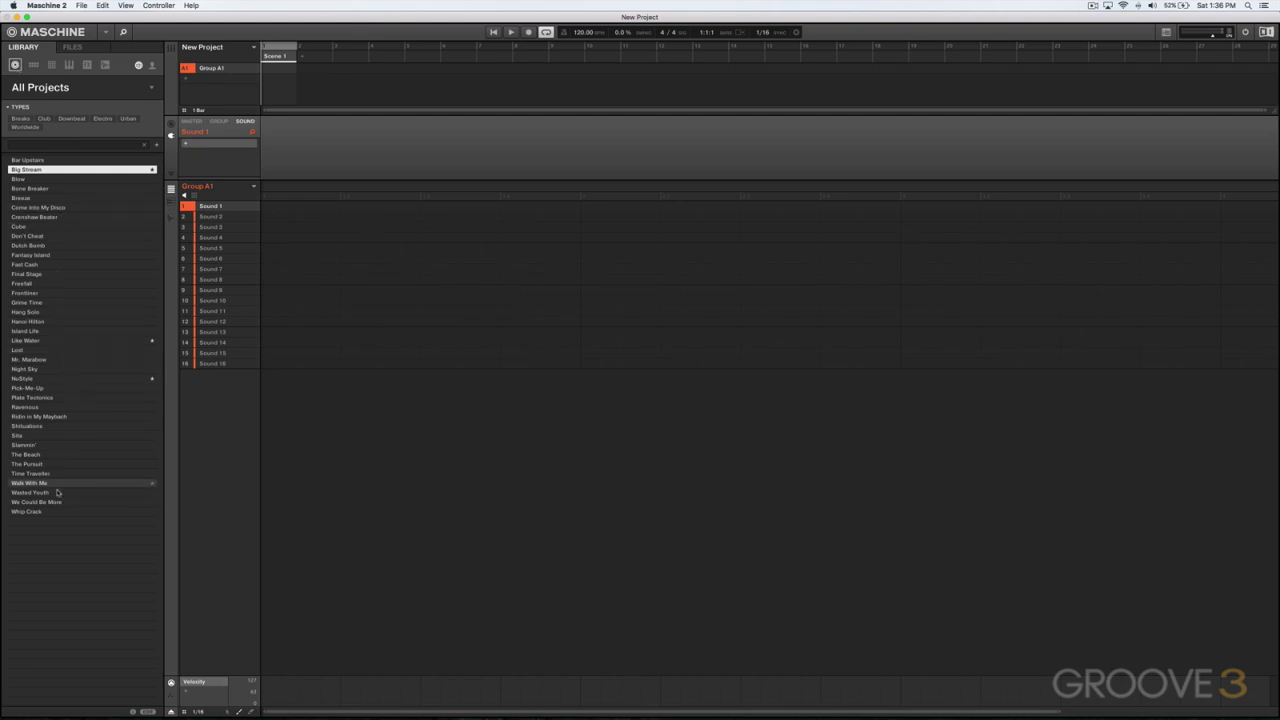
pyautogui.click(62, 341)
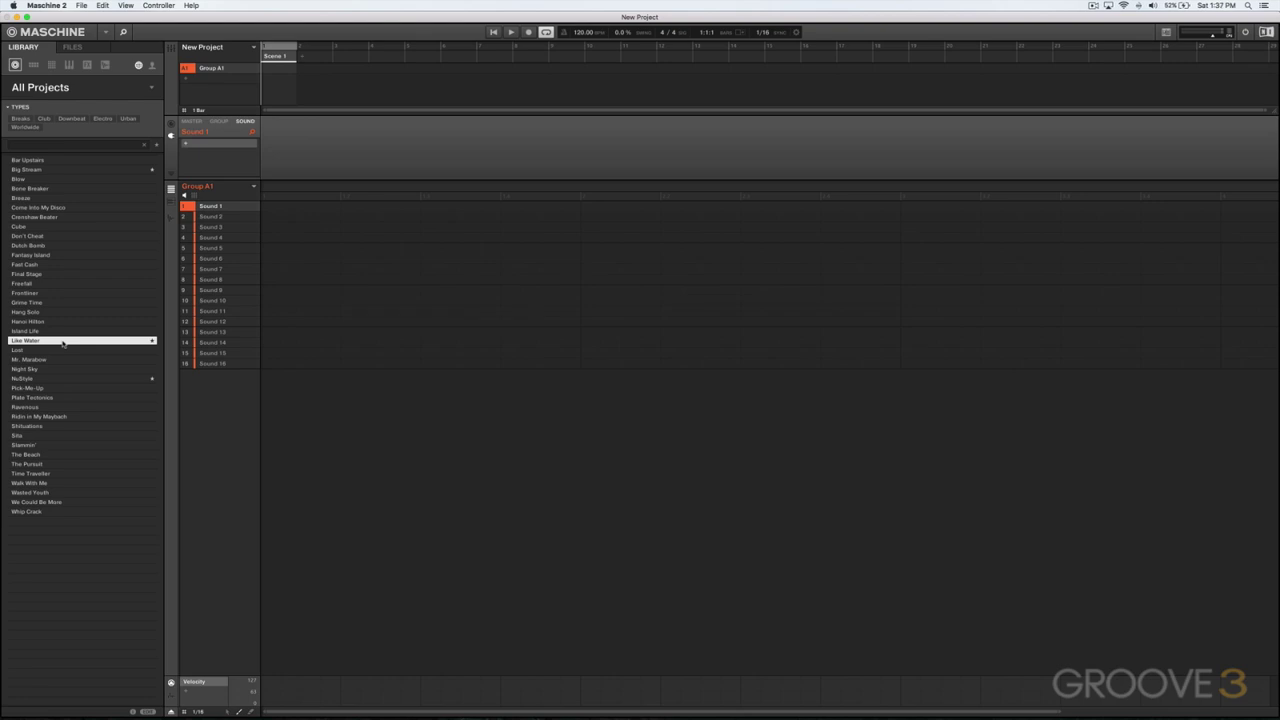
pyautogui.doubleClick(62, 341)
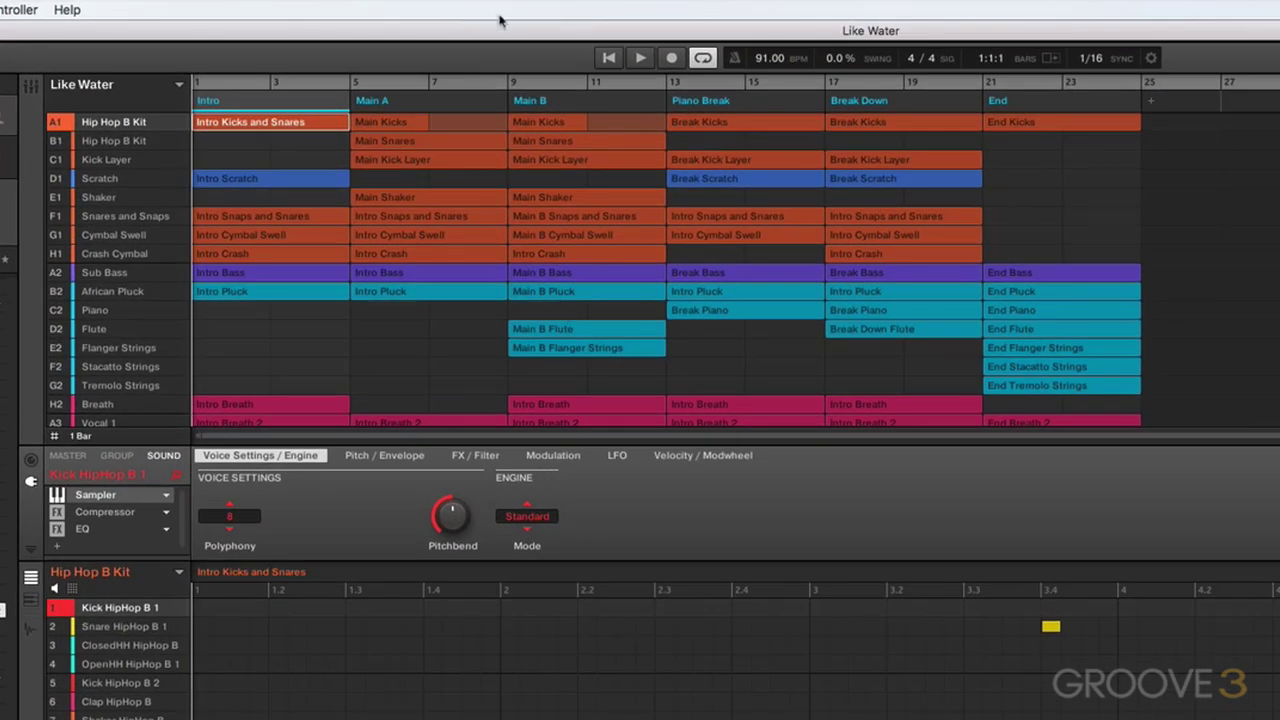
pyautogui.click(607, 59)
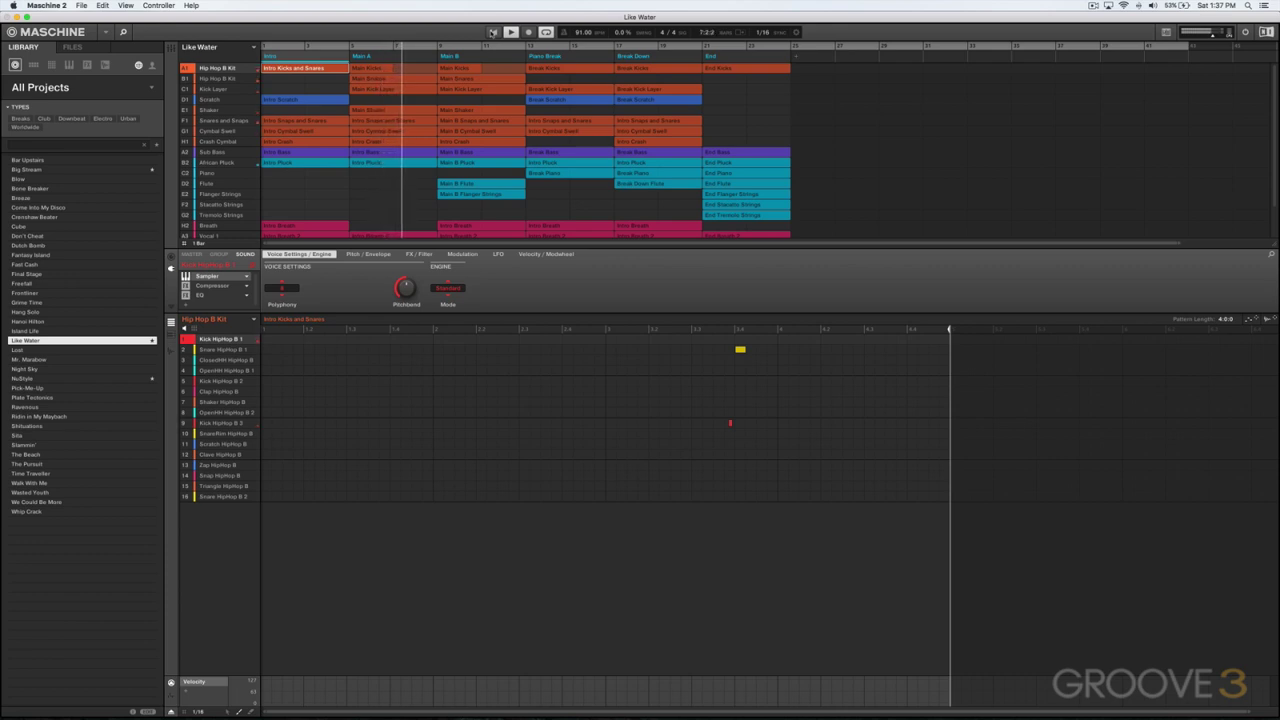
pyautogui.press('space')
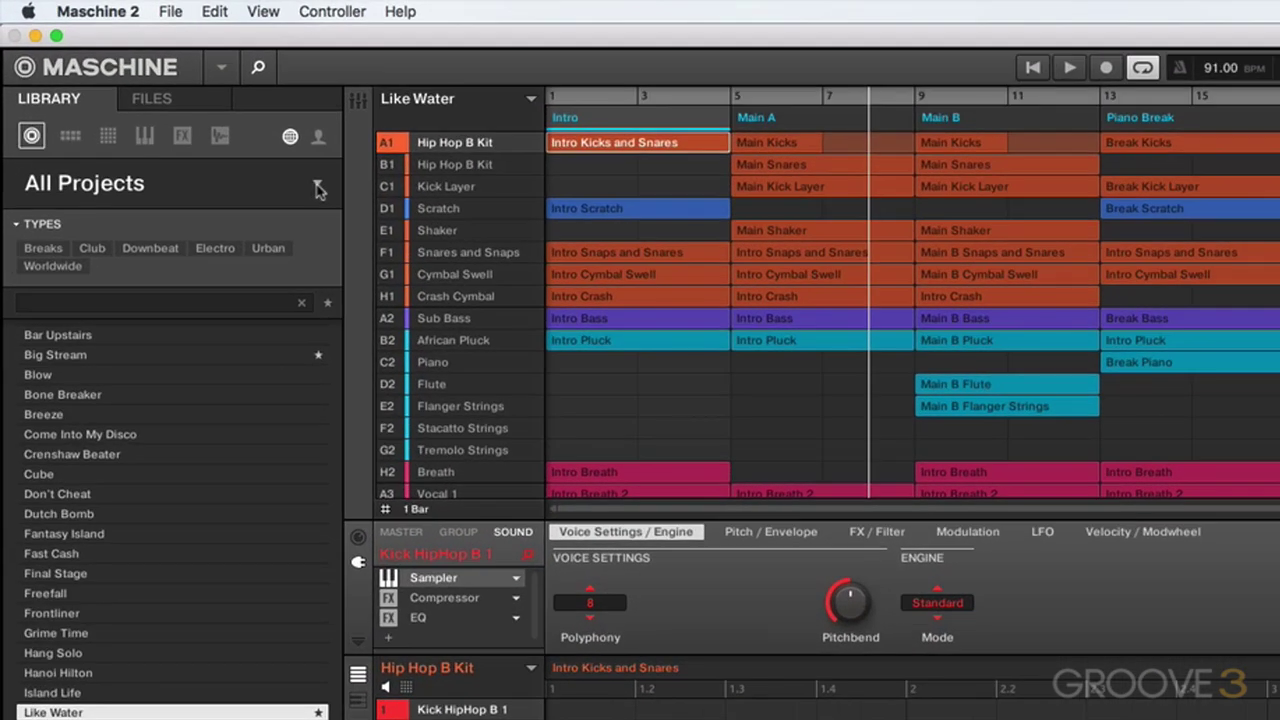
# Filter projects to the Maschine product and its Maschine 2.0 Library bank
pyautogui.click(316, 188)
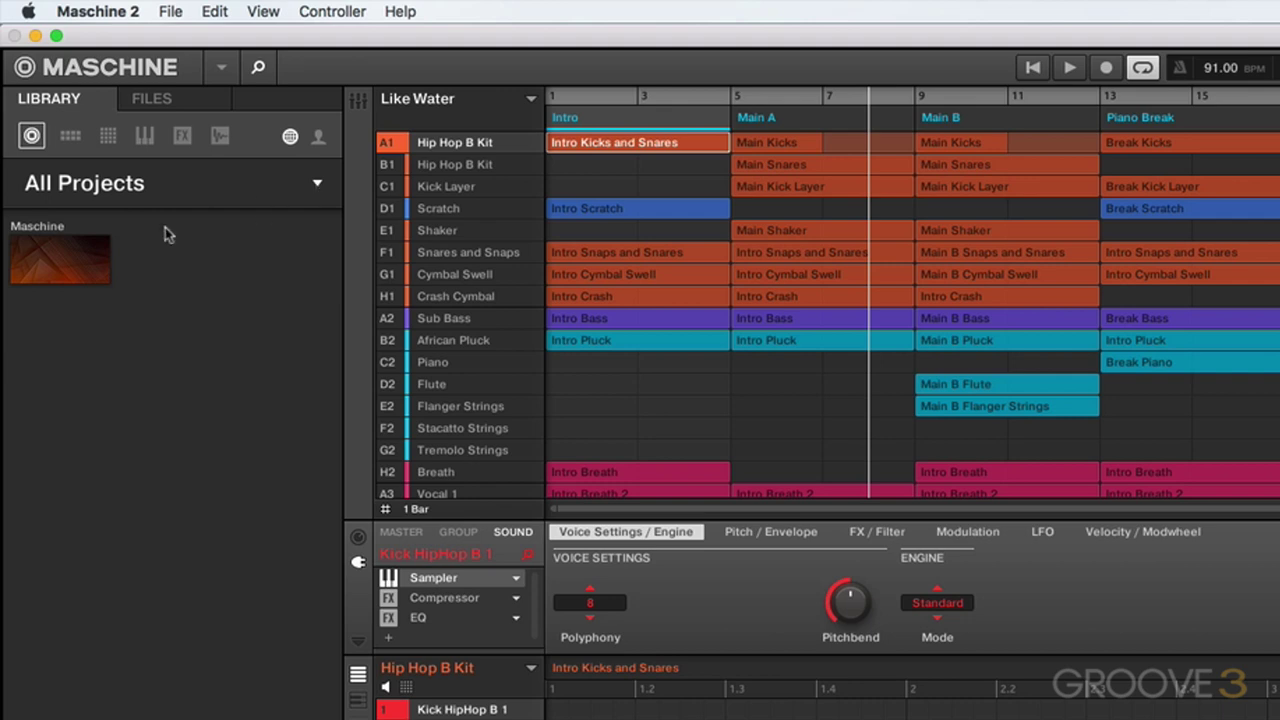
pyautogui.click(95, 258)
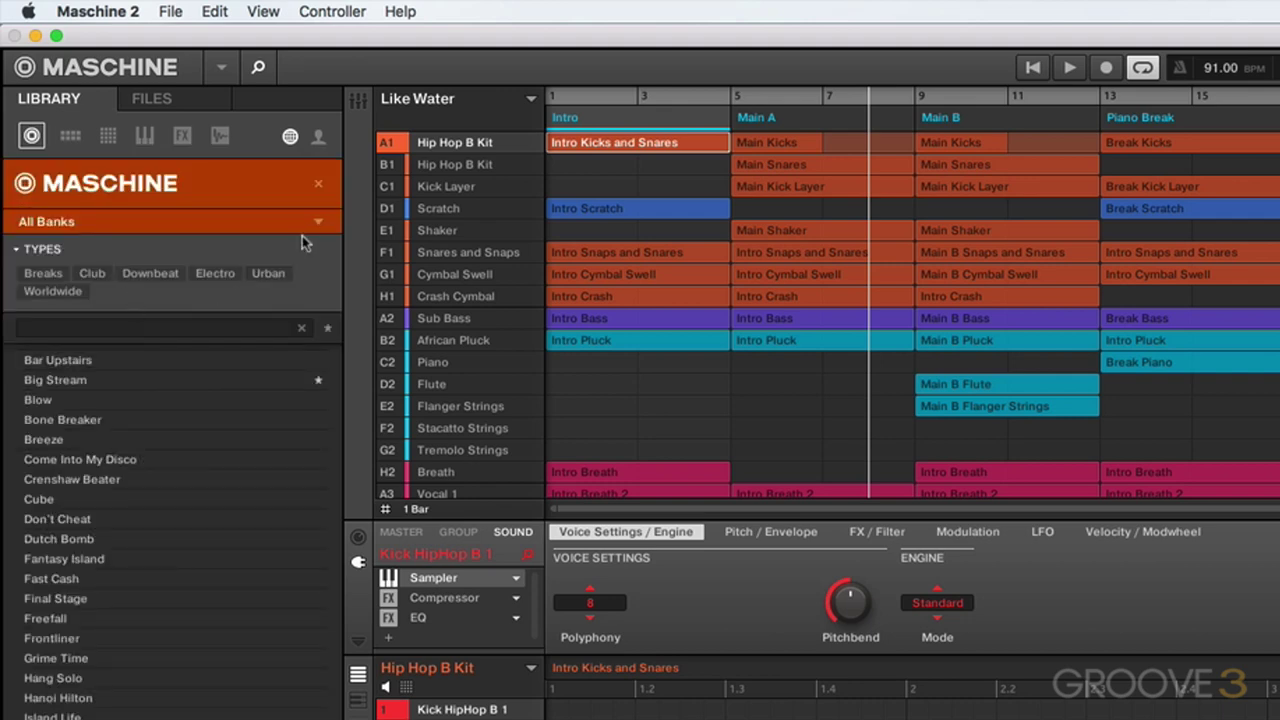
pyautogui.click(321, 224)
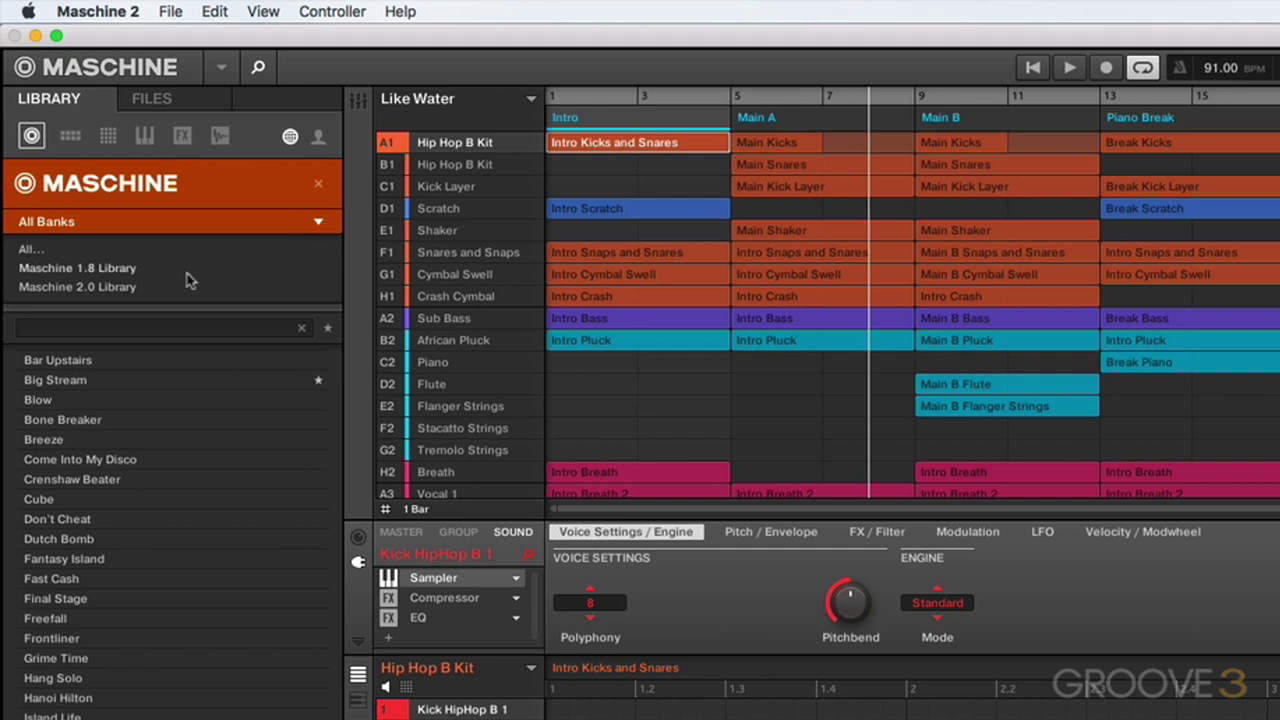
pyautogui.click(104, 287)
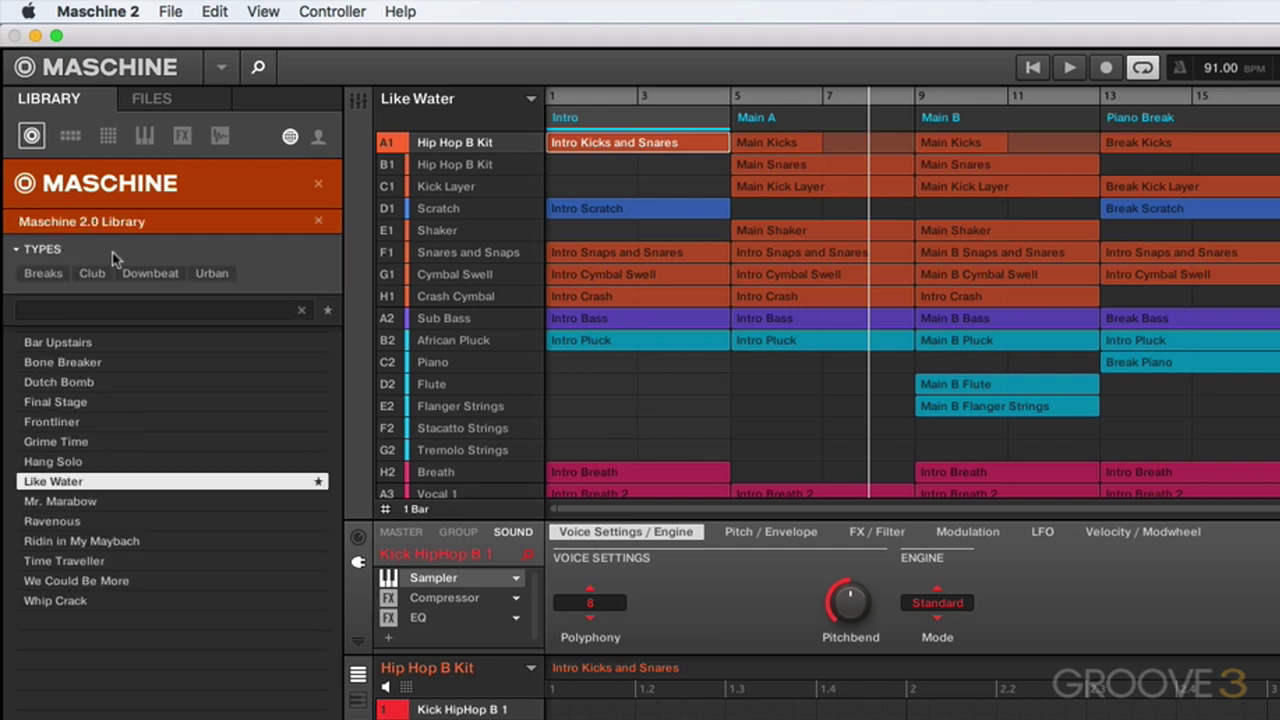
# Try the Breaks, Club, Downbeat, Urban and Electro type tags, then widen to All Banks
pyautogui.click(20, 252)
pyautogui.click(45, 276)
pyautogui.click(92, 276)
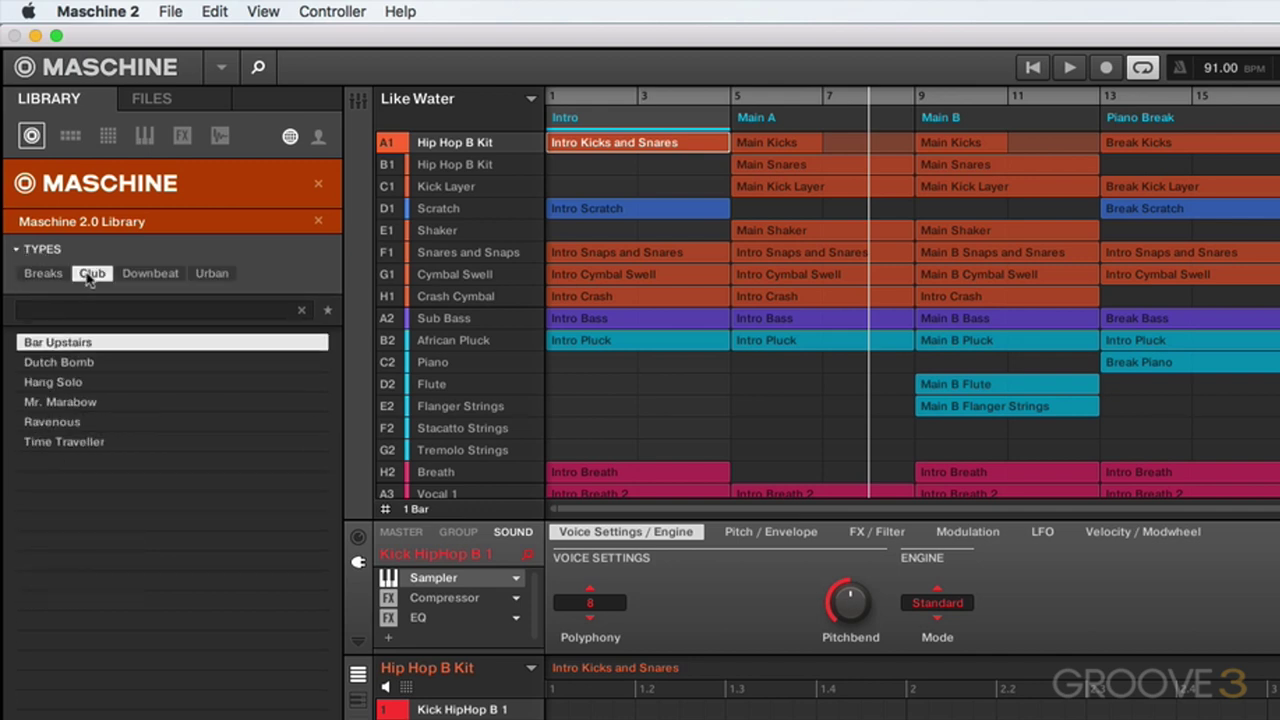
pyautogui.click(145, 276)
pyautogui.click(147, 276)
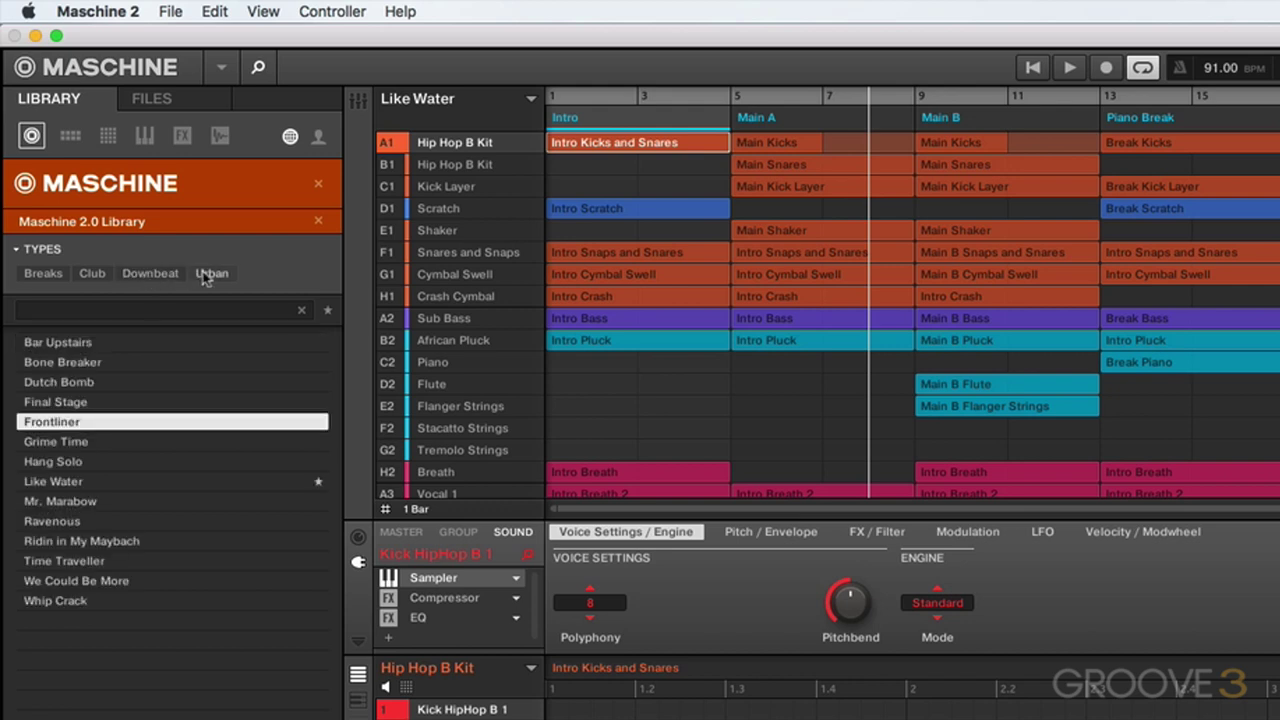
pyautogui.click(208, 276)
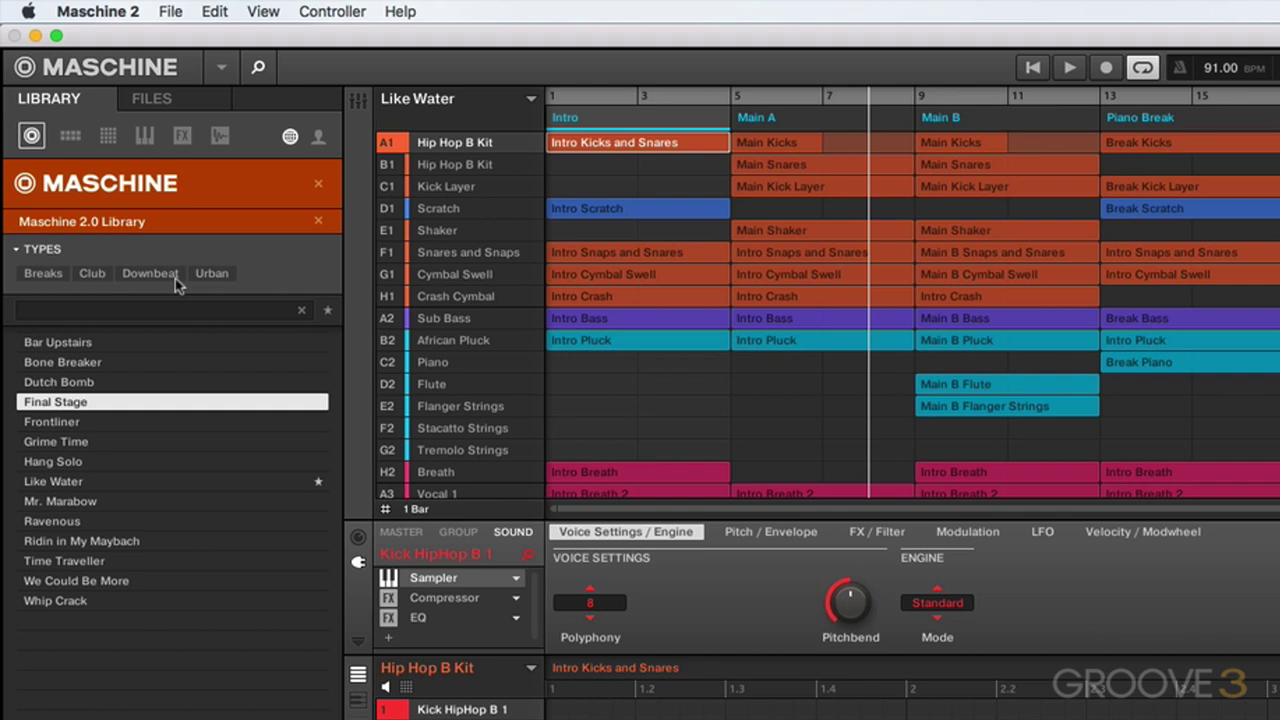
pyautogui.click(318, 221)
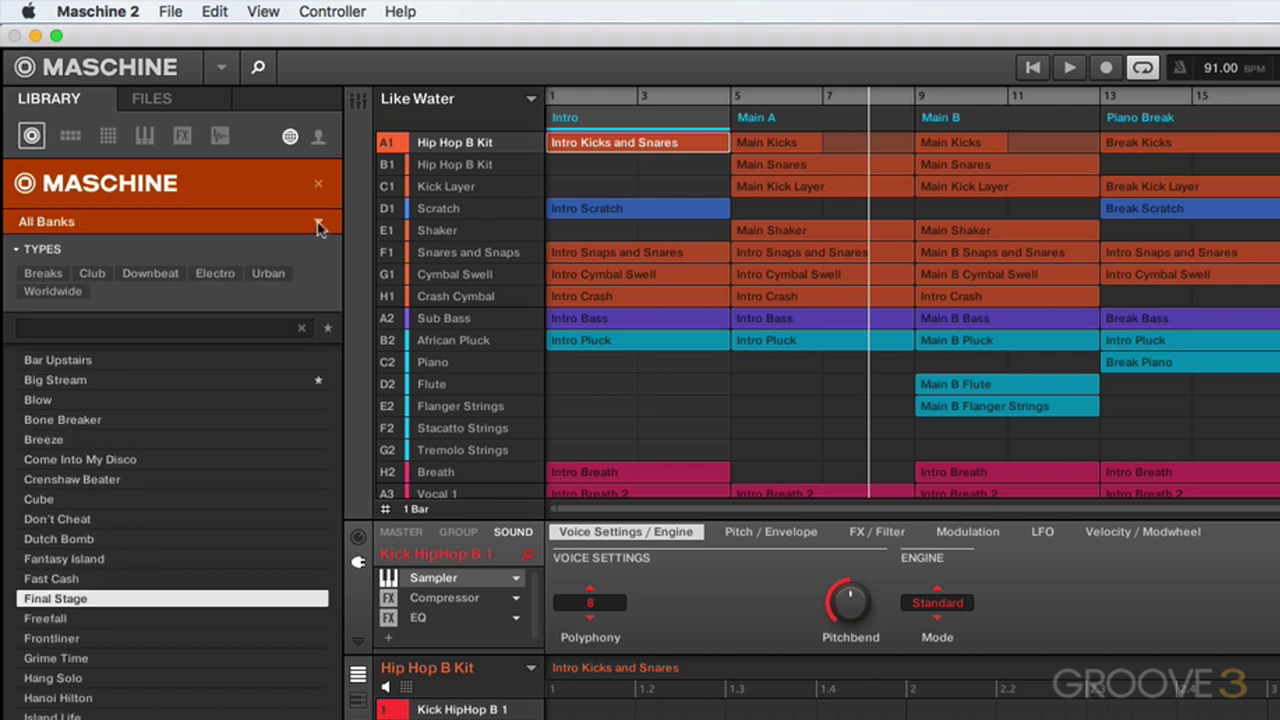
pyautogui.click(218, 276)
pyautogui.click(218, 276)
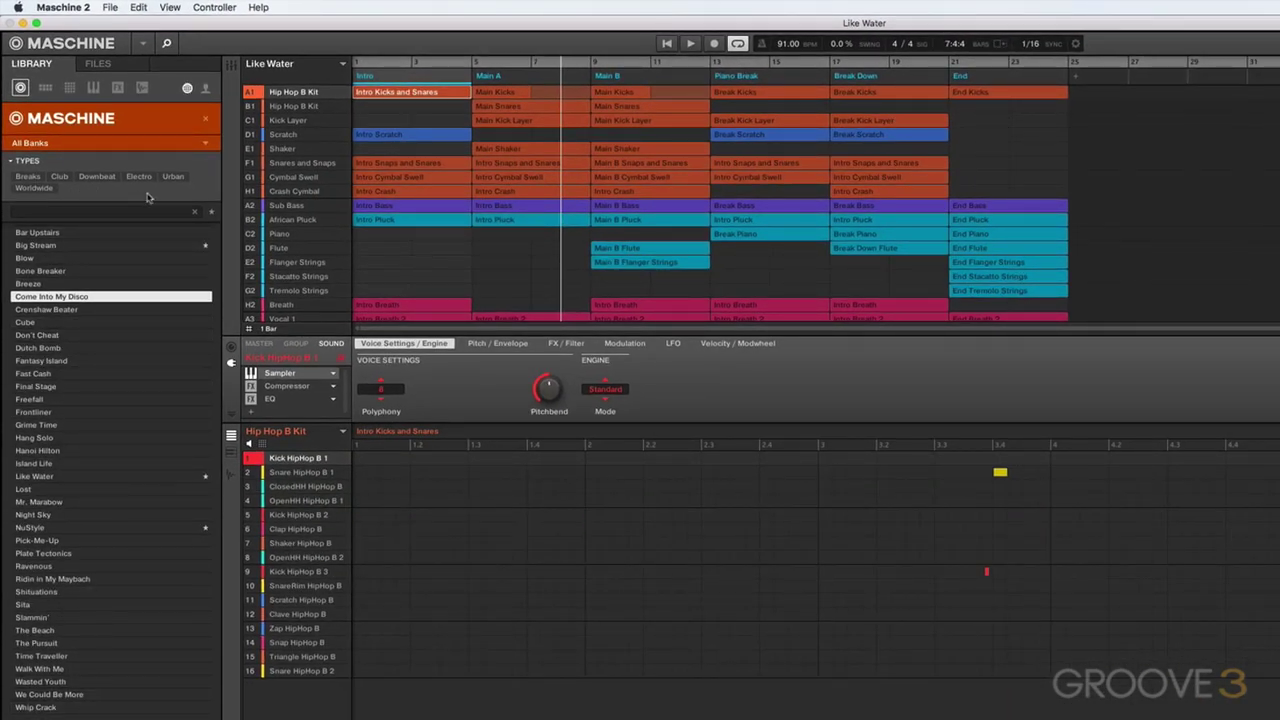
# Remove the Maschine product filter and try searching 'lost', then clear the search
pyautogui.click(206, 119)
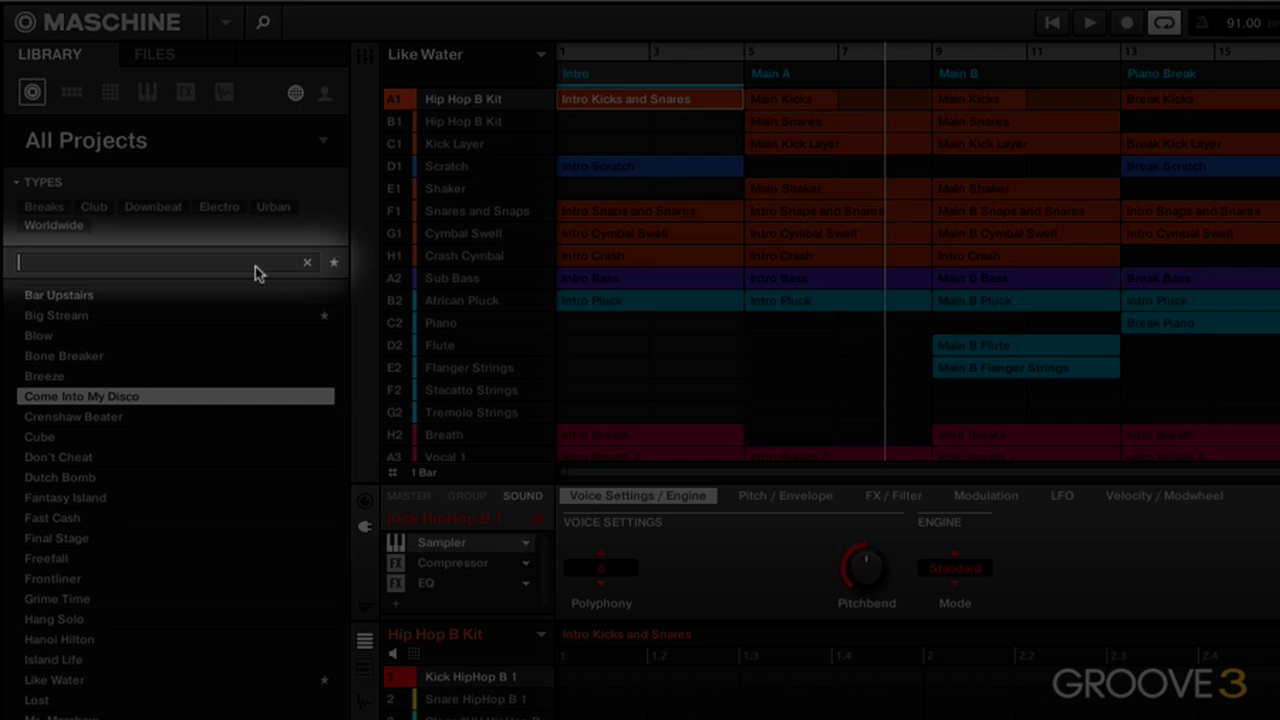
pyautogui.write('lost')
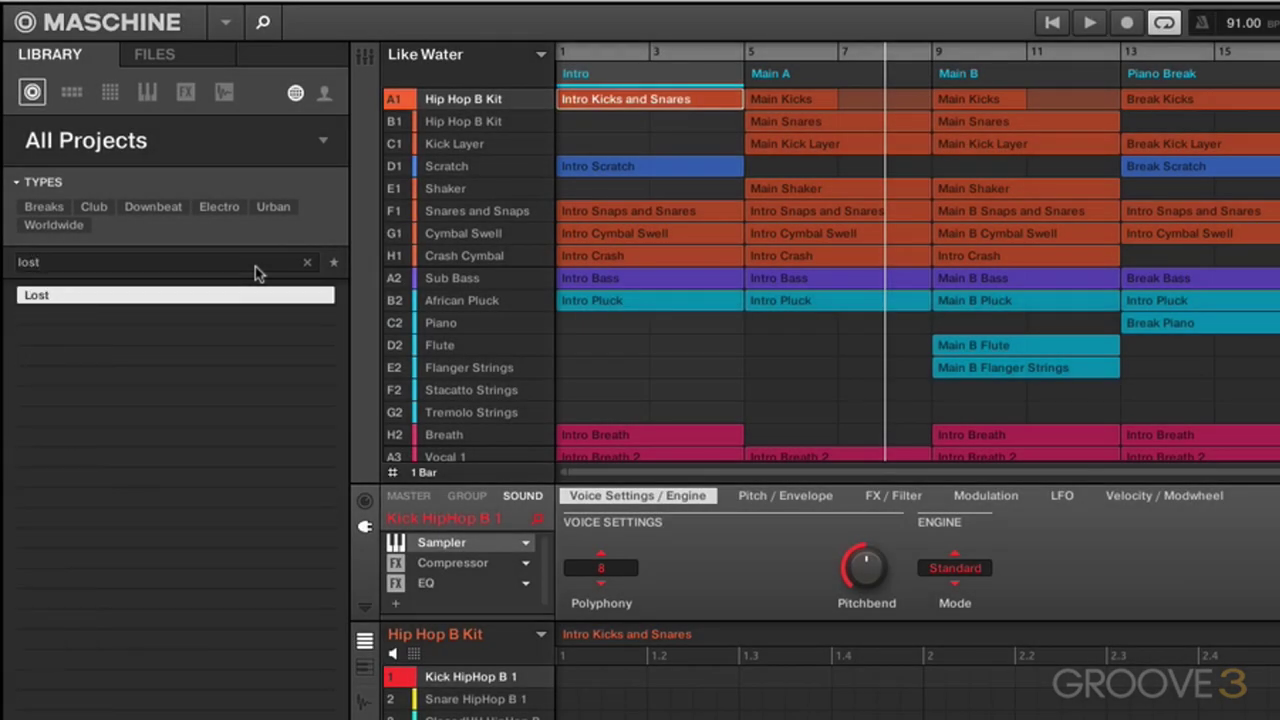
pyautogui.press('BackSpace')
pyautogui.press('BackSpace')
pyautogui.press('BackSpace')
pyautogui.press('BackSpace')
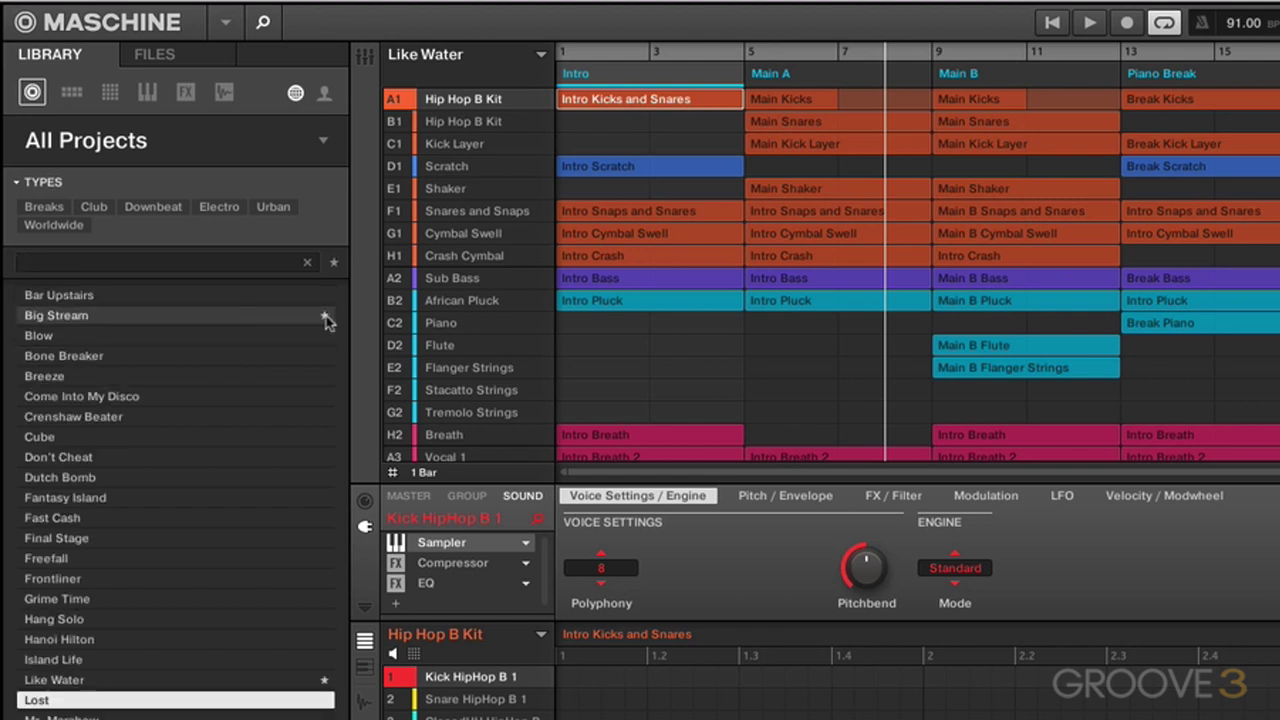
# Star Big Stream as a favourite and toggle the favourites filter on and off
pyautogui.click(326, 318)
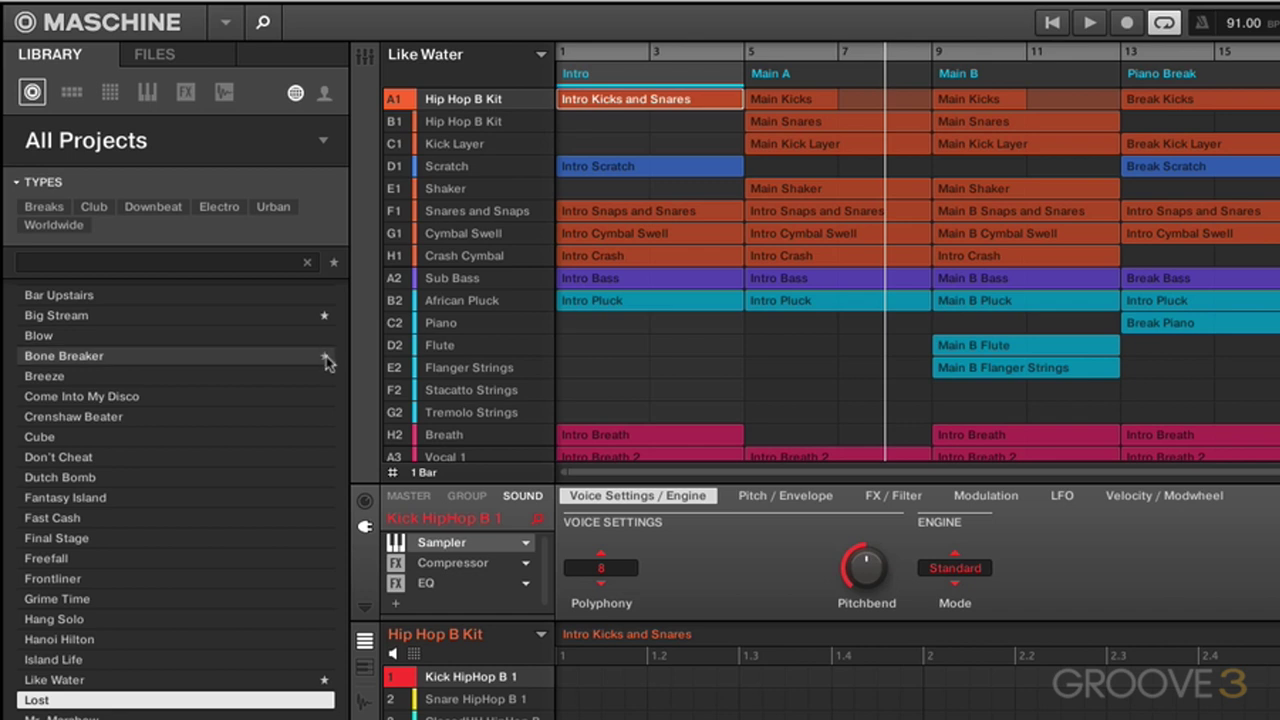
pyautogui.click(334, 264)
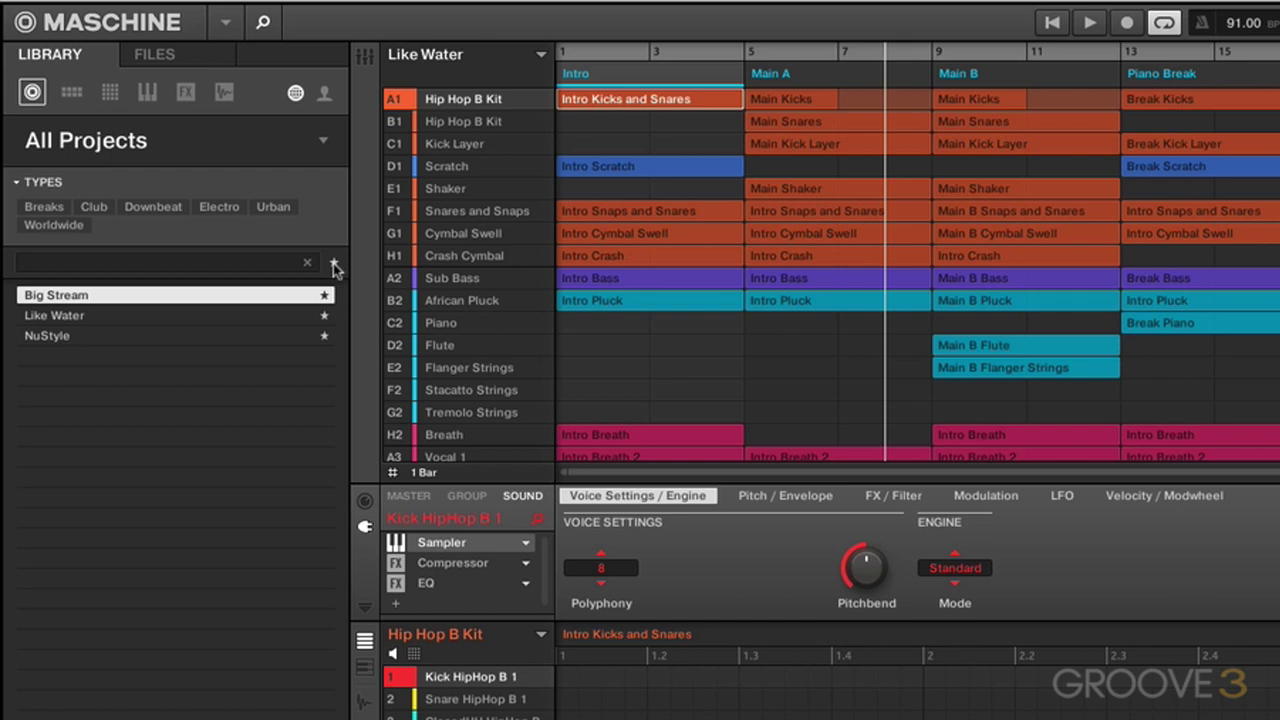
pyautogui.click(335, 265)
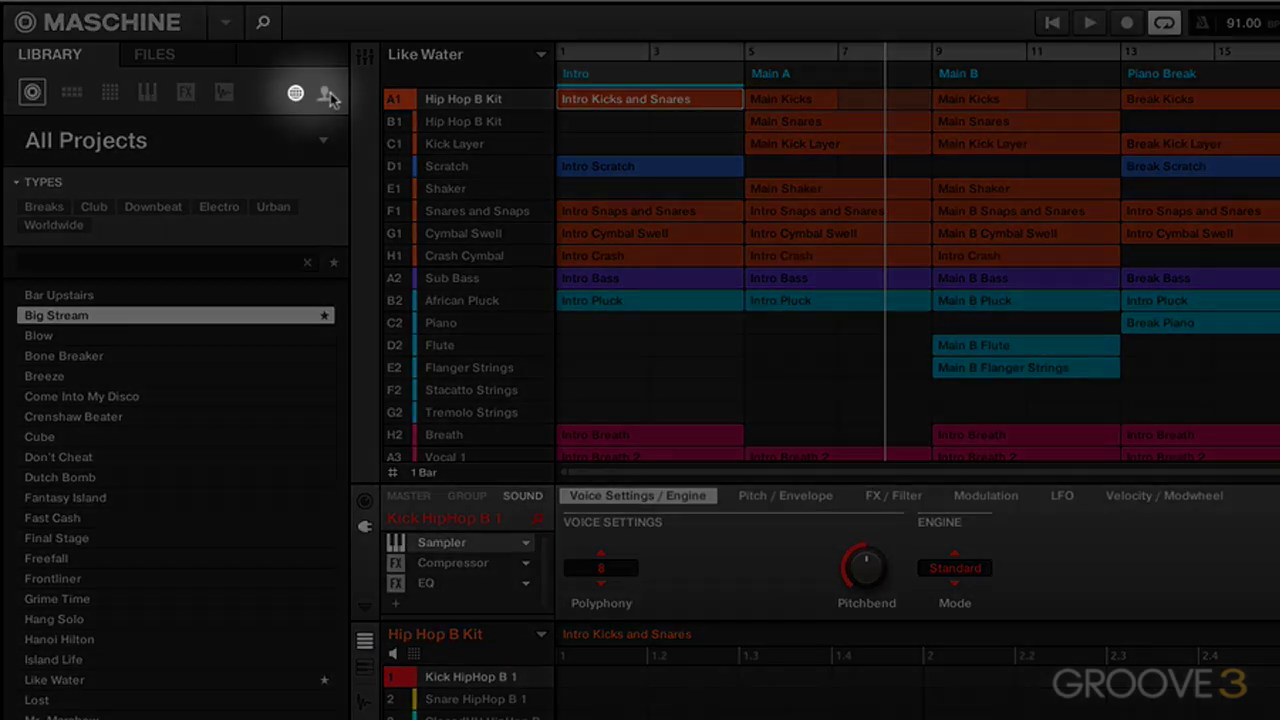
pyautogui.click(325, 94)
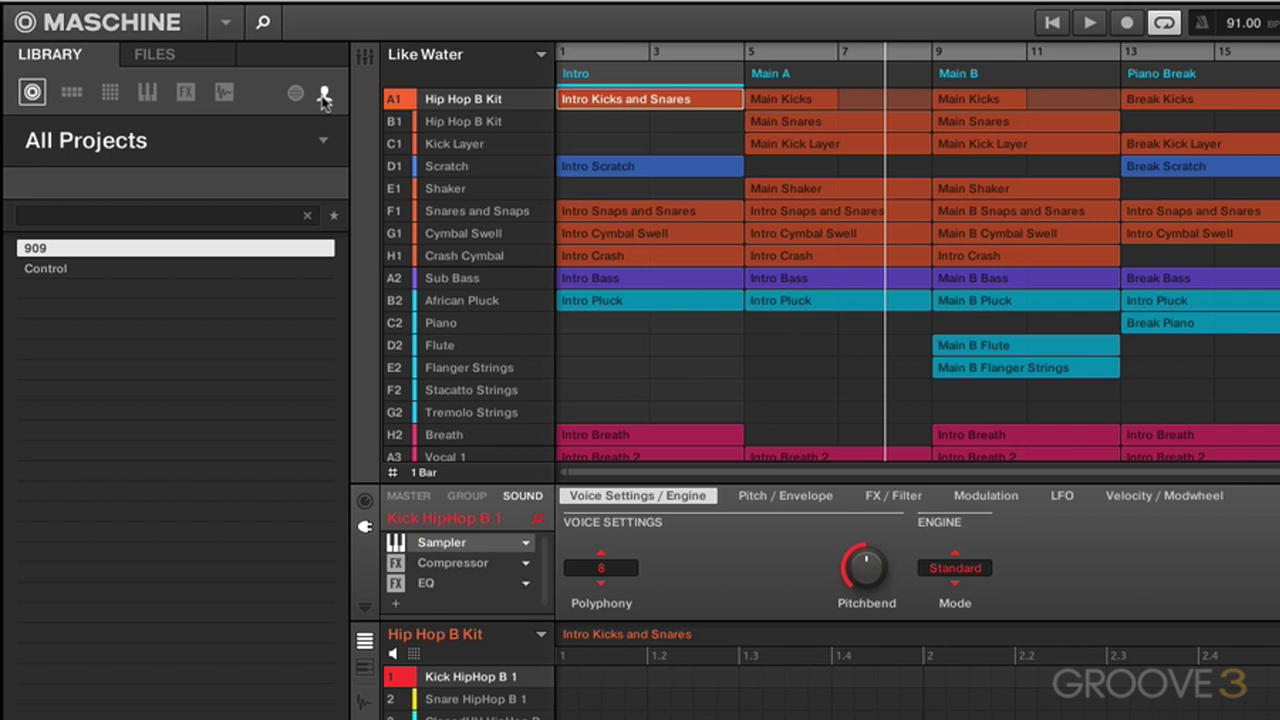
pyautogui.click(295, 93)
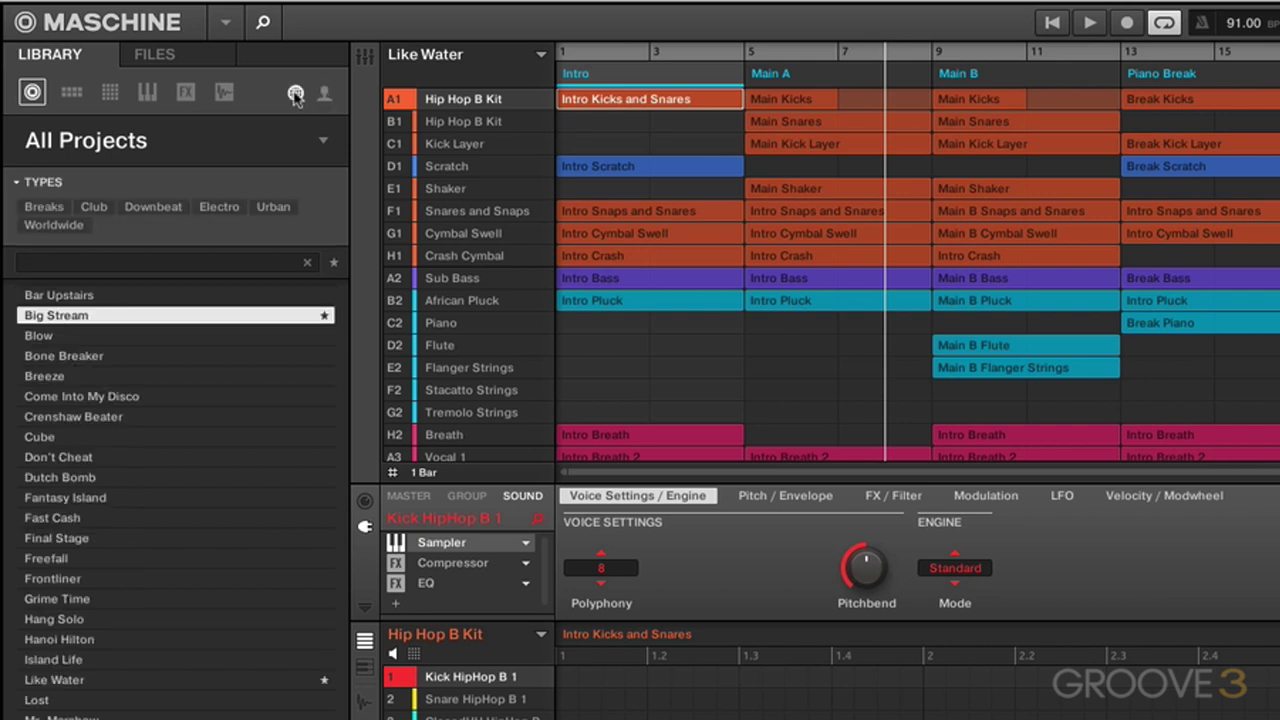
# Show groups instead of projects in the Library browser
pyautogui.click(70, 92)
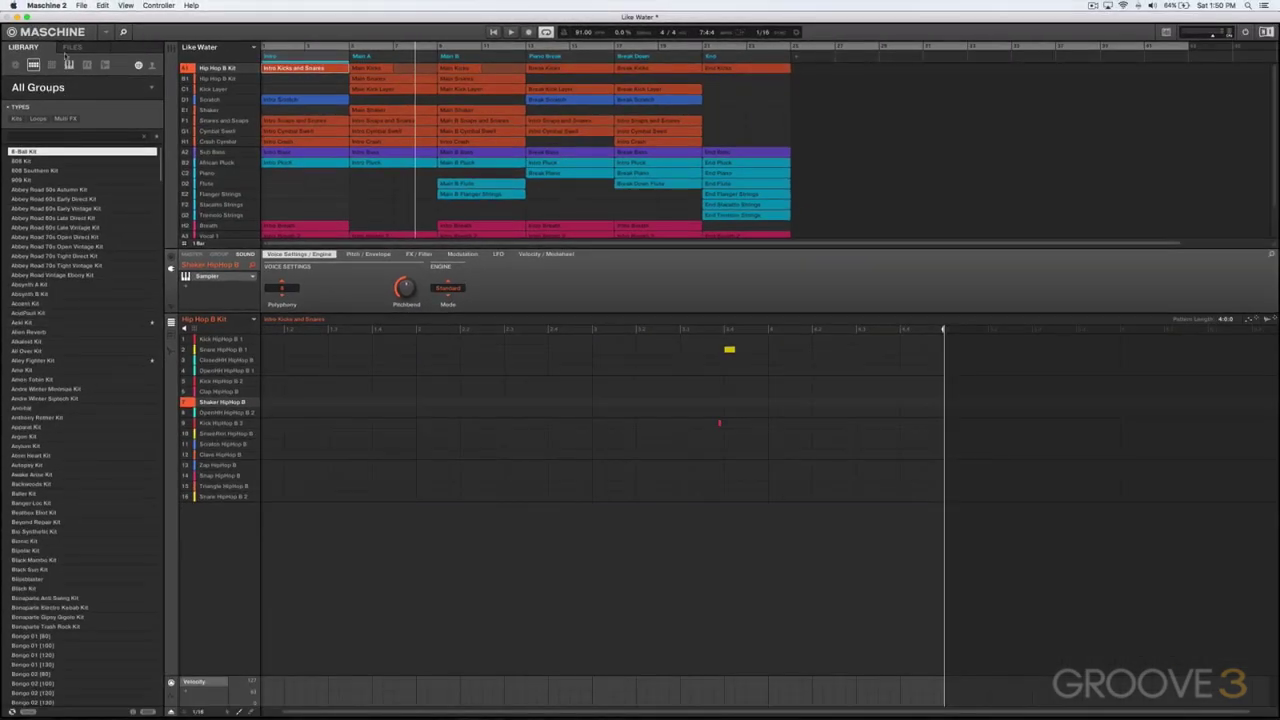
# Start a new project, discarding Like Water changes, and load the 8-Ball Kit
pyautogui.click(81, 5)
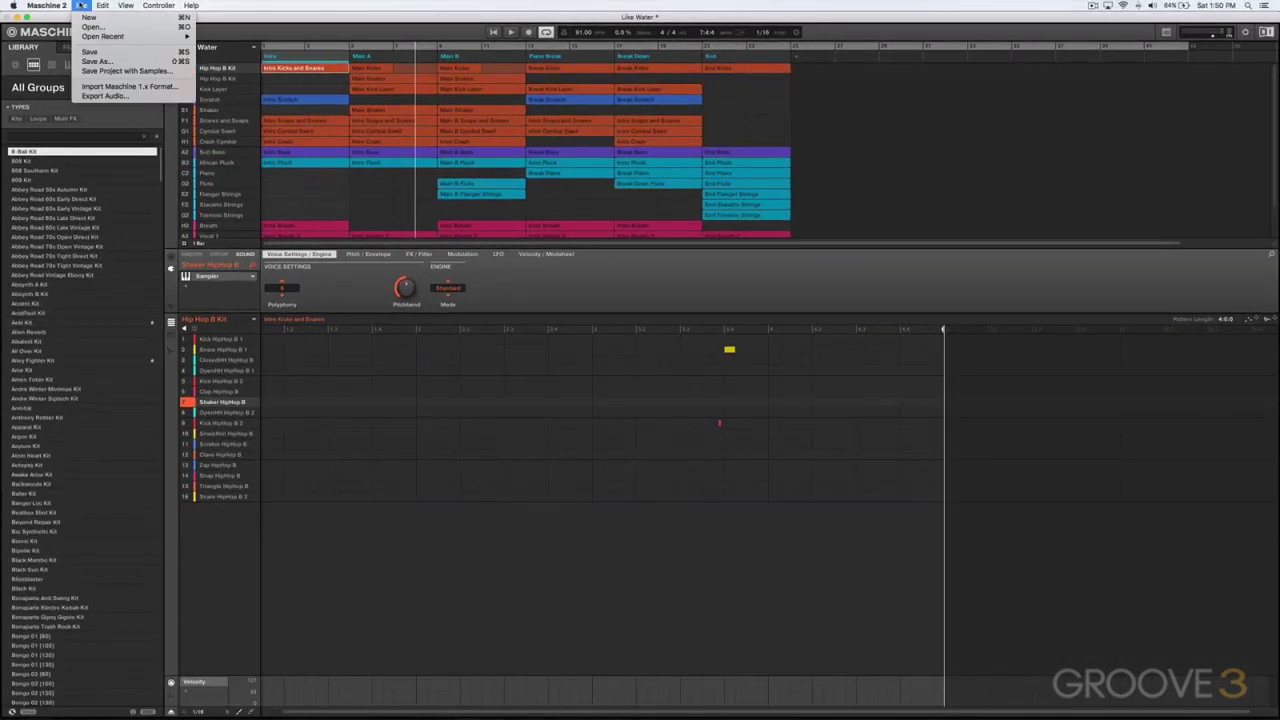
pyautogui.click(156, 71)
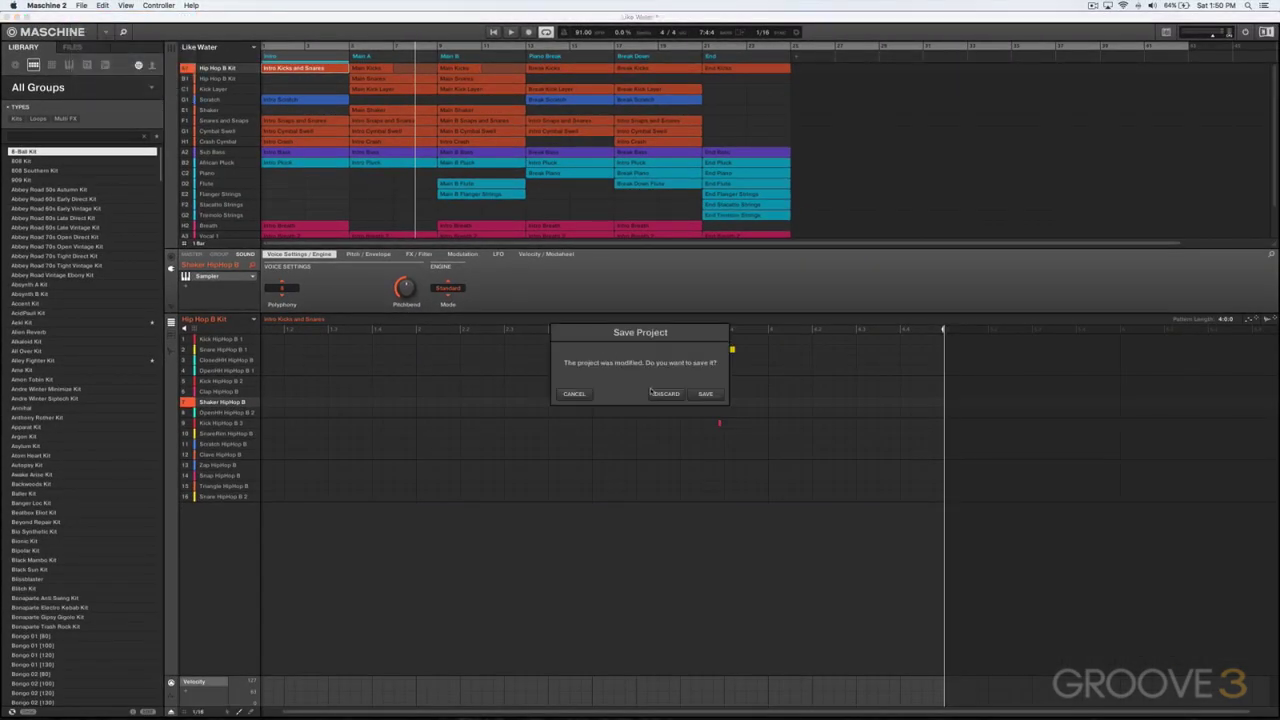
pyautogui.click(655, 390)
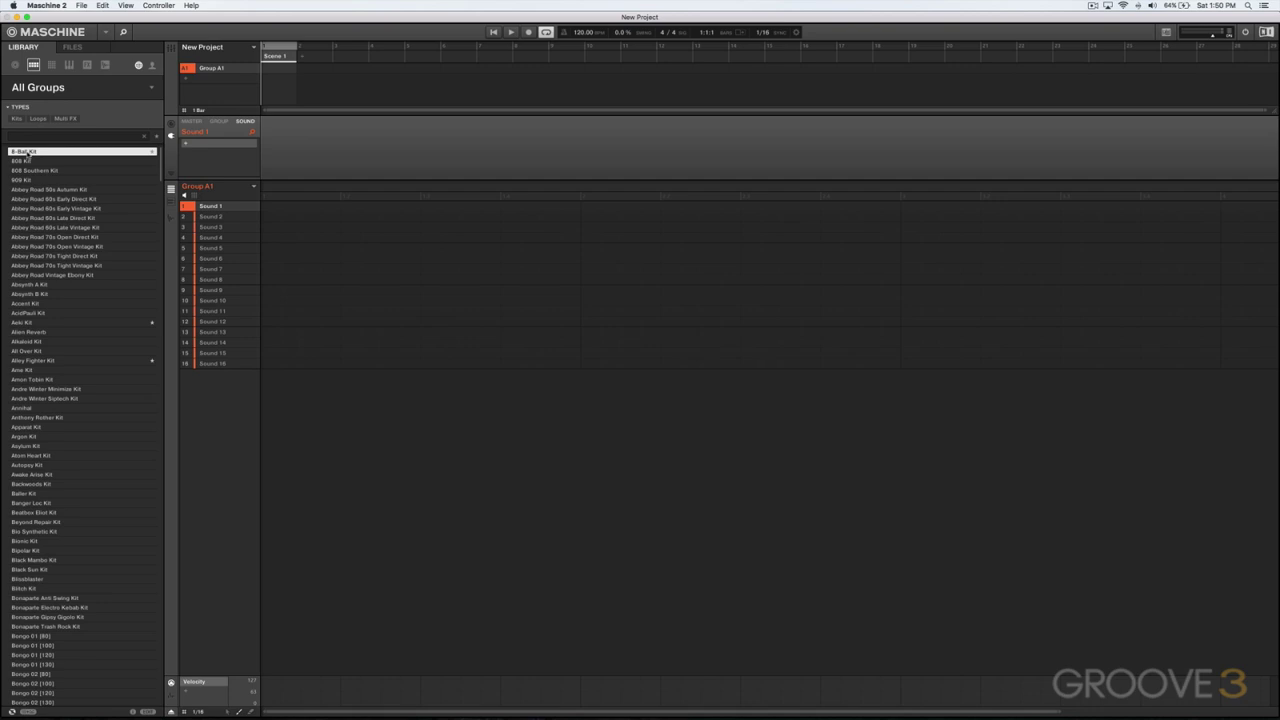
pyautogui.doubleClick(27, 152)
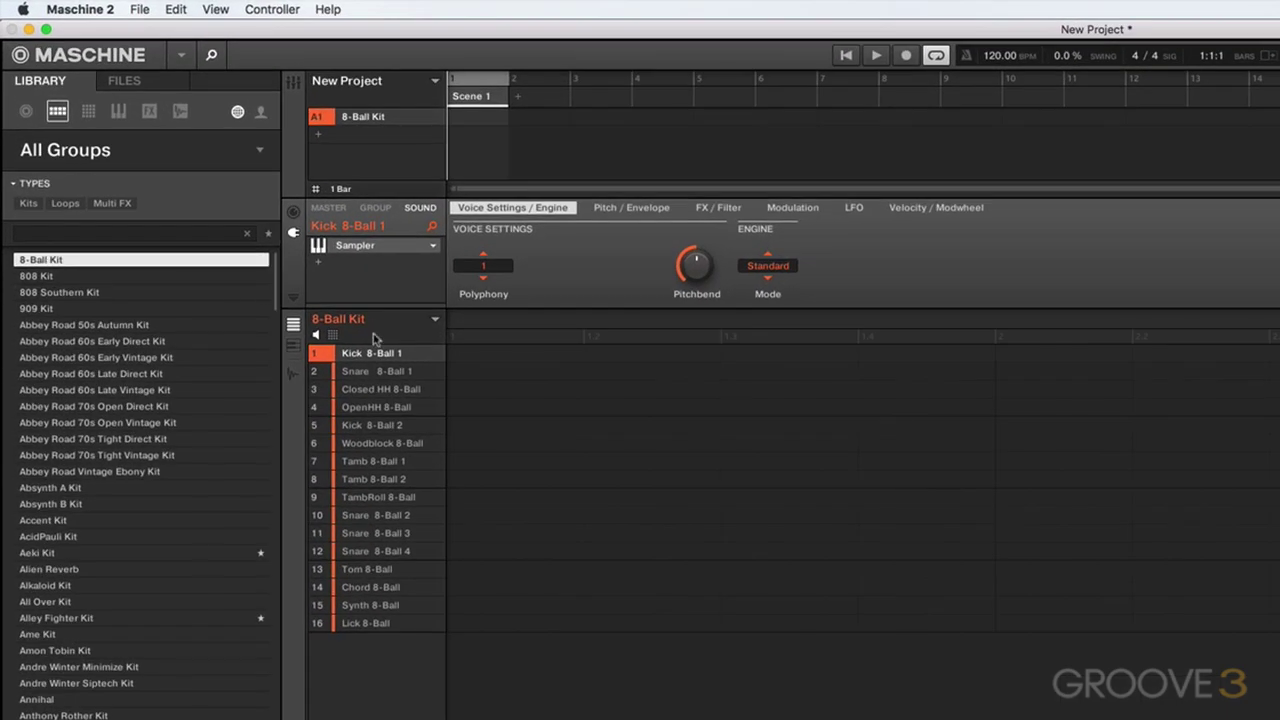
# Audition the kit's kick, snare and tom sounds, then show the Lick 8-Ball EQ
pyautogui.click(376, 371)
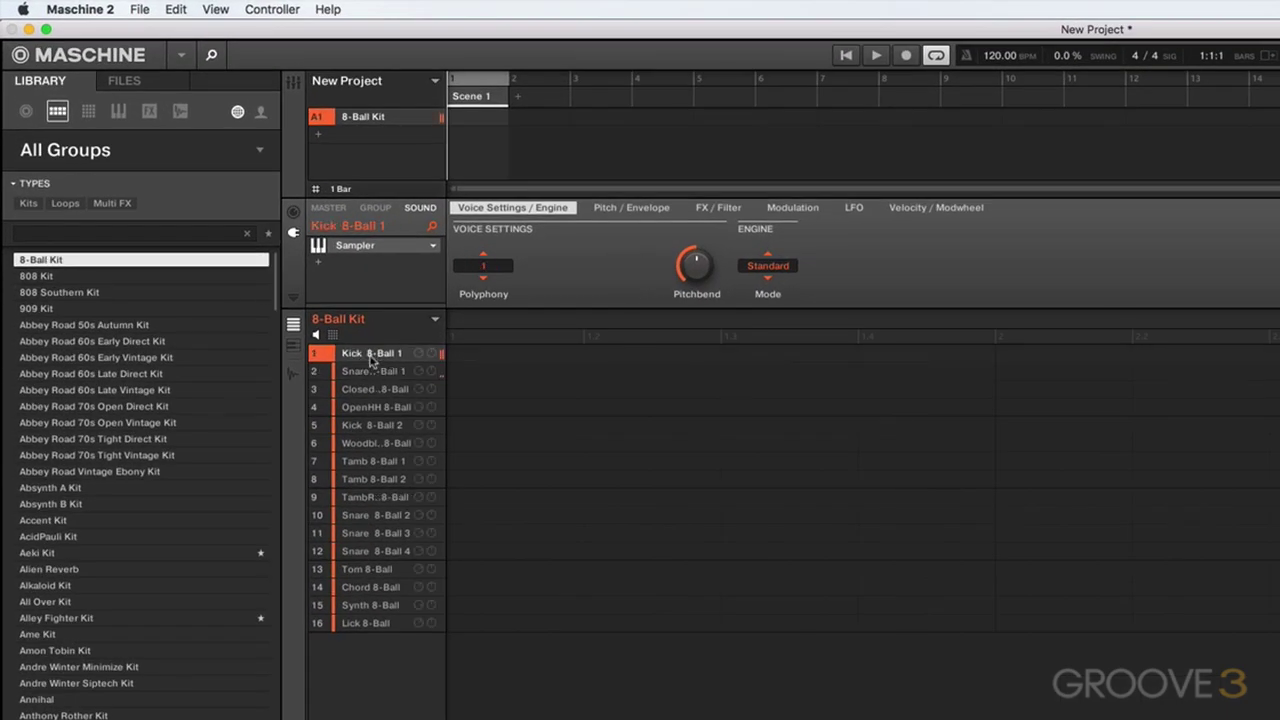
pyautogui.click(371, 354)
pyautogui.click(374, 390)
pyautogui.click(374, 408)
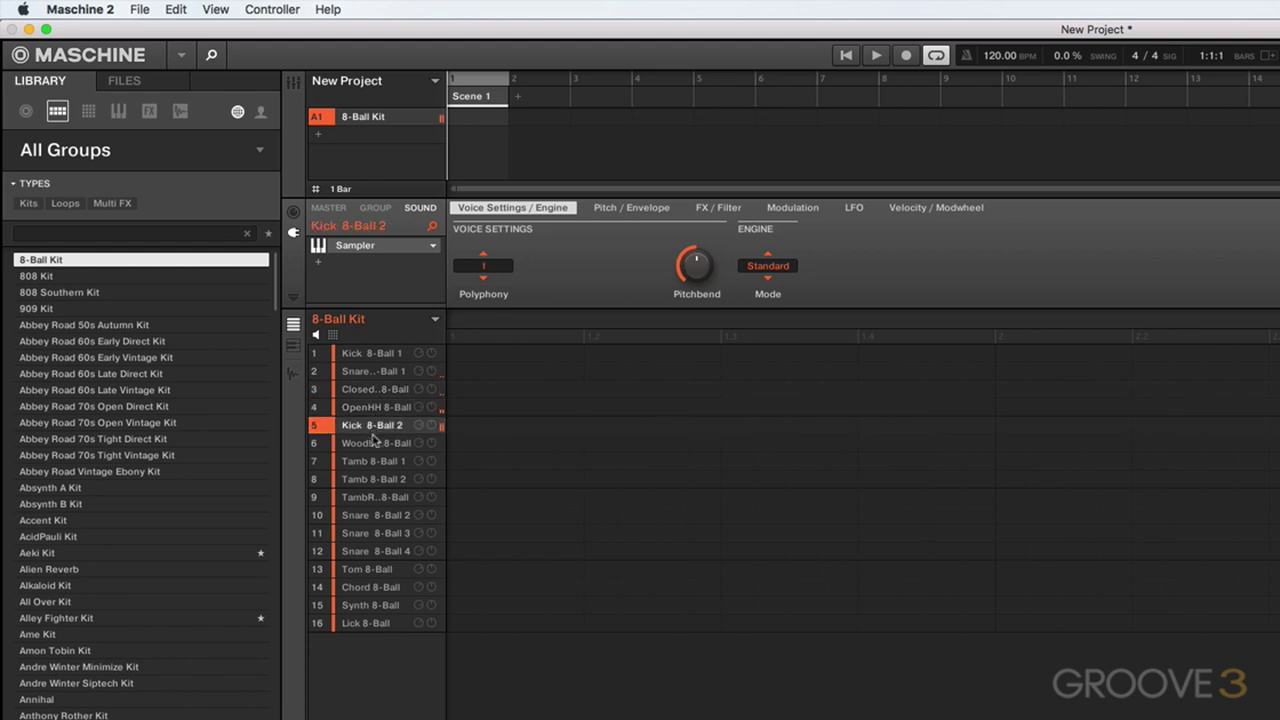
pyautogui.click(375, 444)
pyautogui.click(376, 480)
pyautogui.click(377, 515)
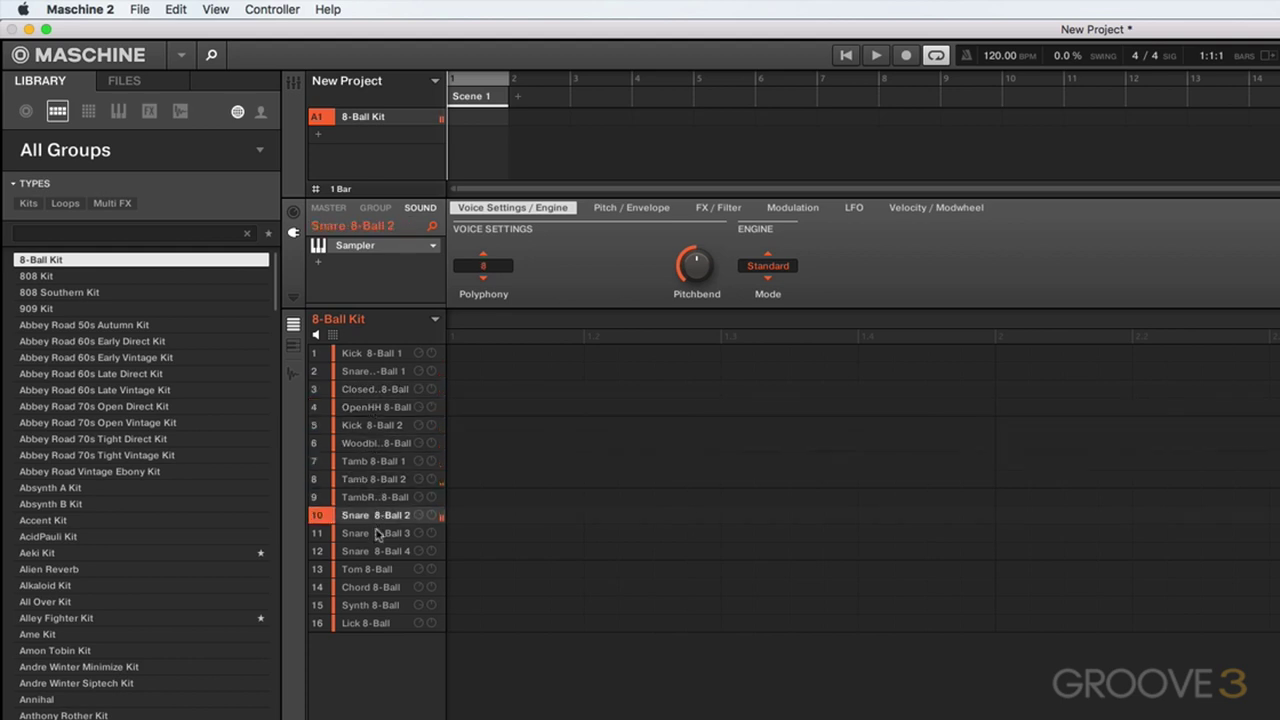
pyautogui.click(373, 569)
pyautogui.click(380, 622)
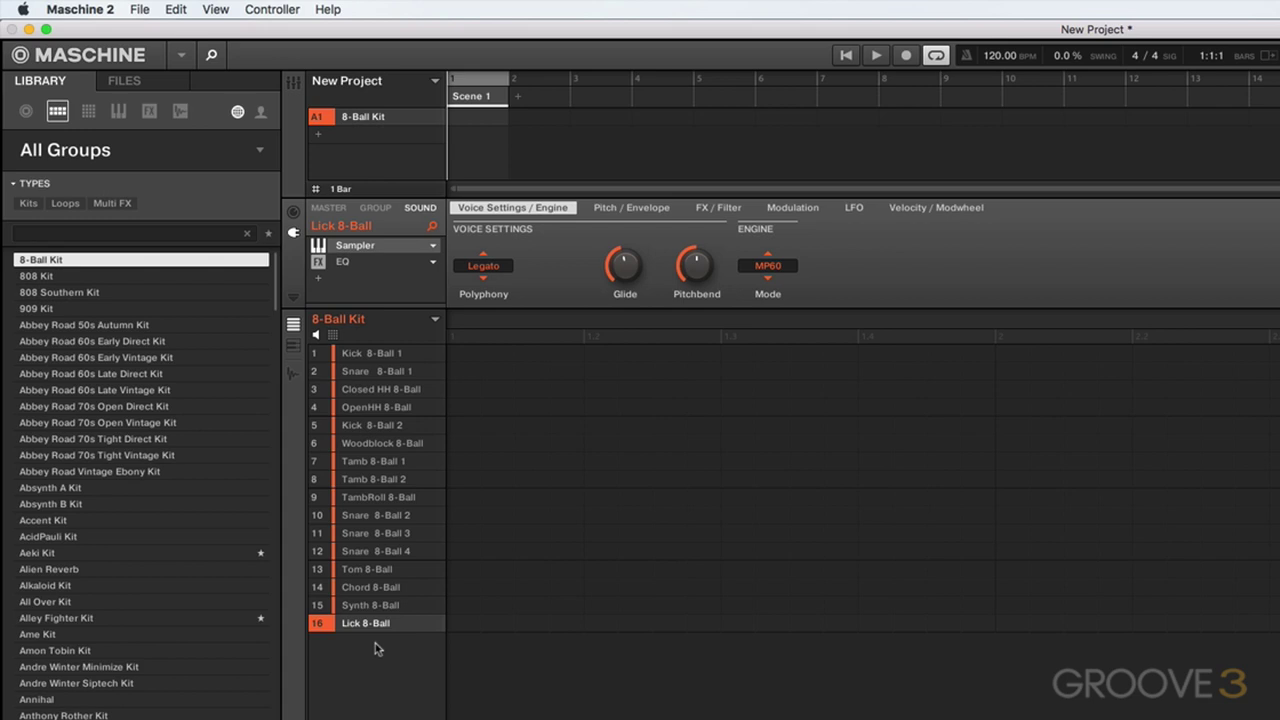
pyautogui.click(346, 263)
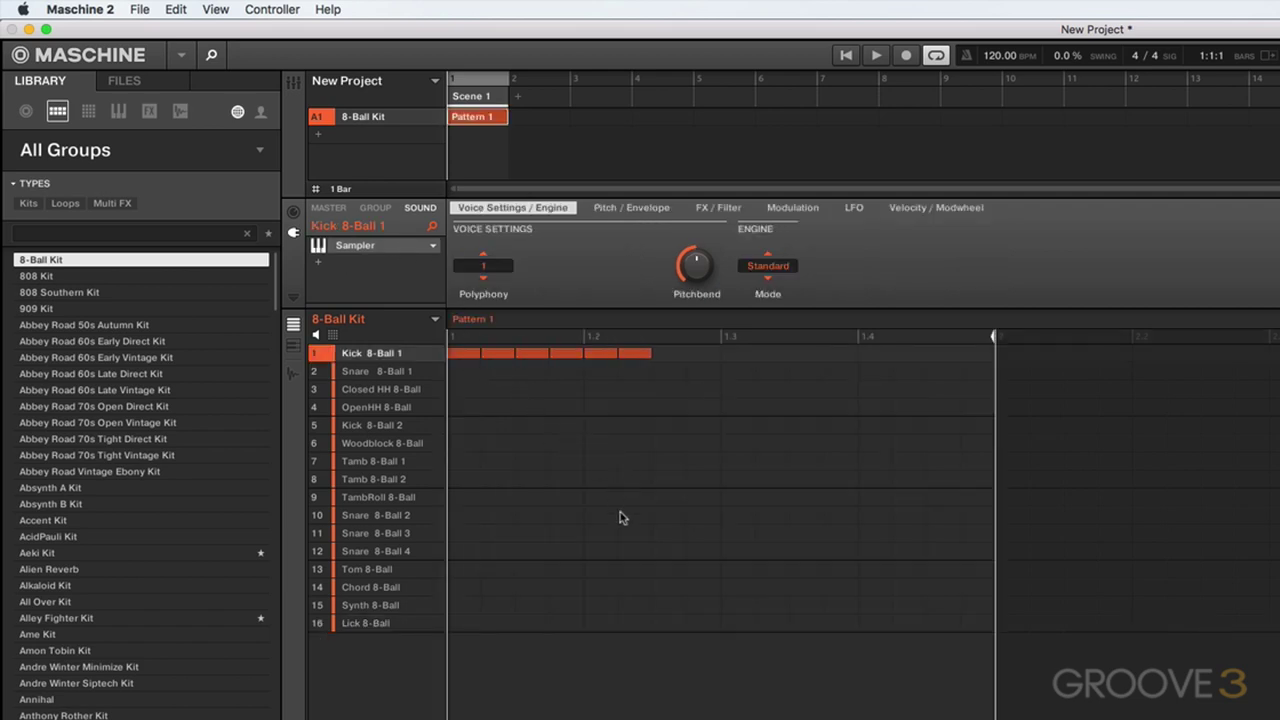
# Paint snare, kick and chord notes, then reload the 8-Ball Kit groove and play it
pyautogui.moveTo(595, 515); pyautogui.dragTo(745, 515)
pyautogui.moveTo(666, 424); pyautogui.dragTo(778, 424)
pyautogui.moveTo(700, 587); pyautogui.dragTo(805, 590)
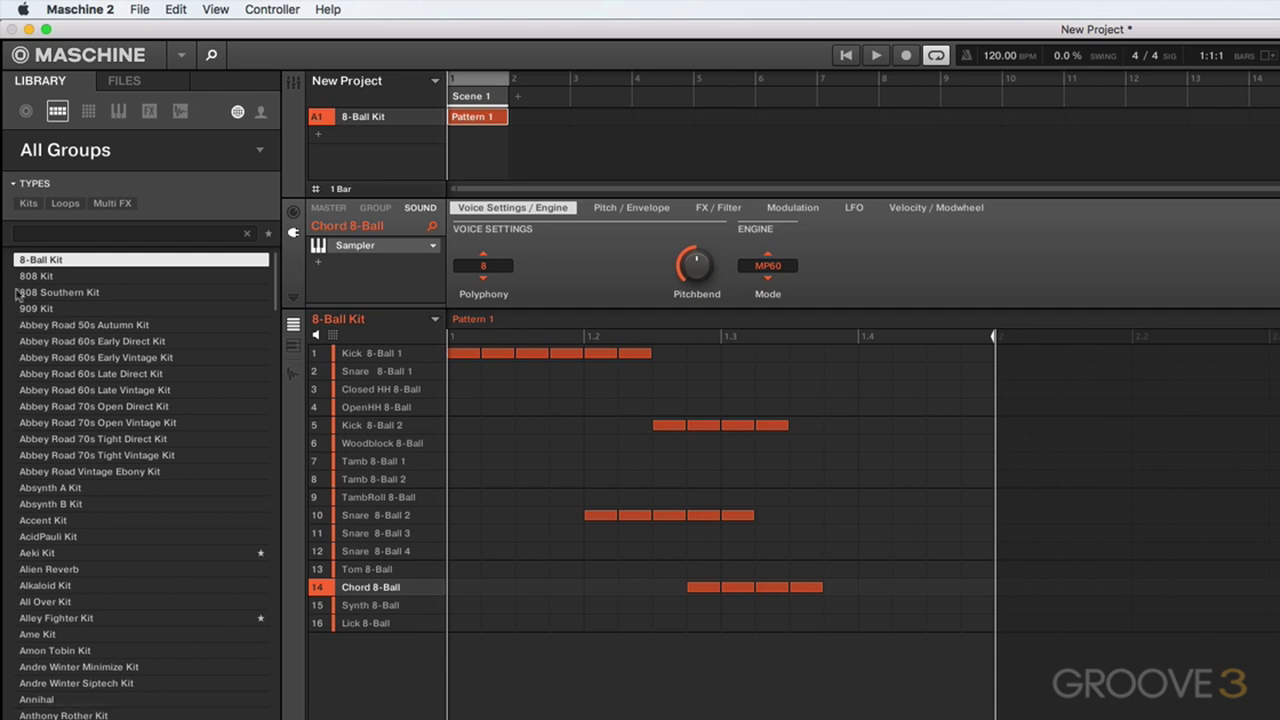
pyautogui.click(33, 263)
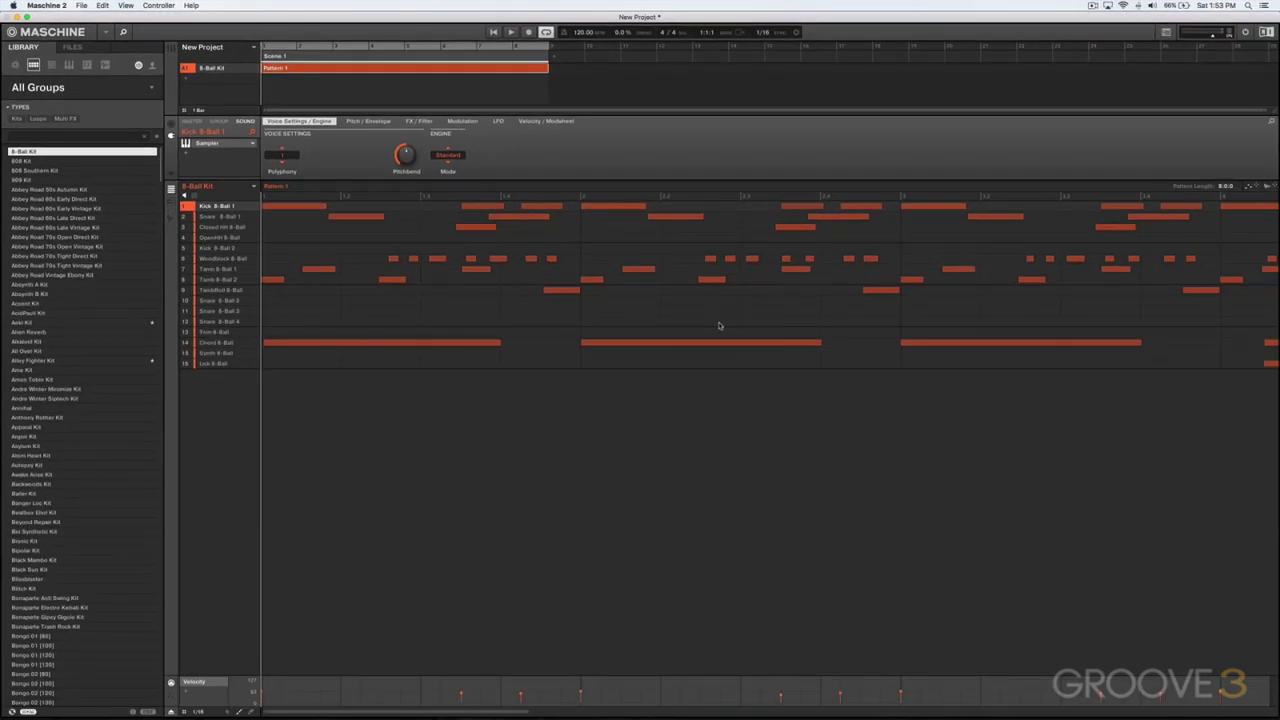
pyautogui.press('space')
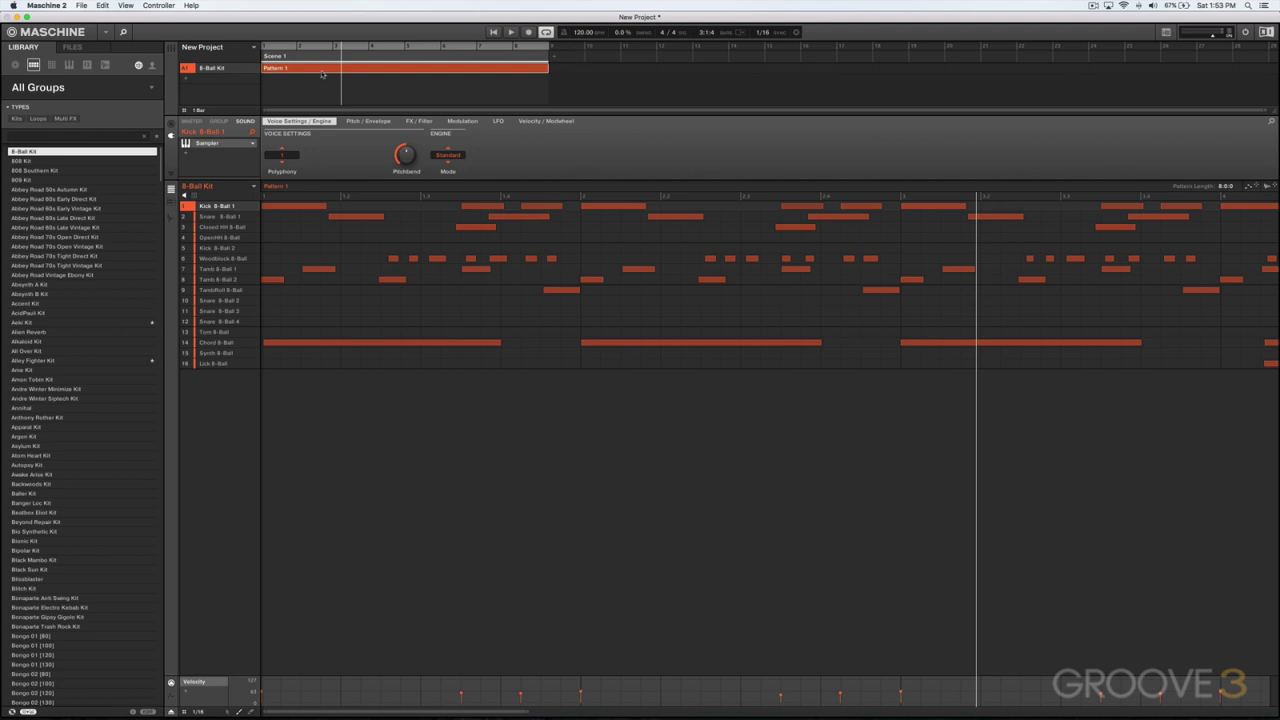
# Check the 8-Ball Kit group settings and the mixer, then show the Master settings
pyautogui.click(219, 121)
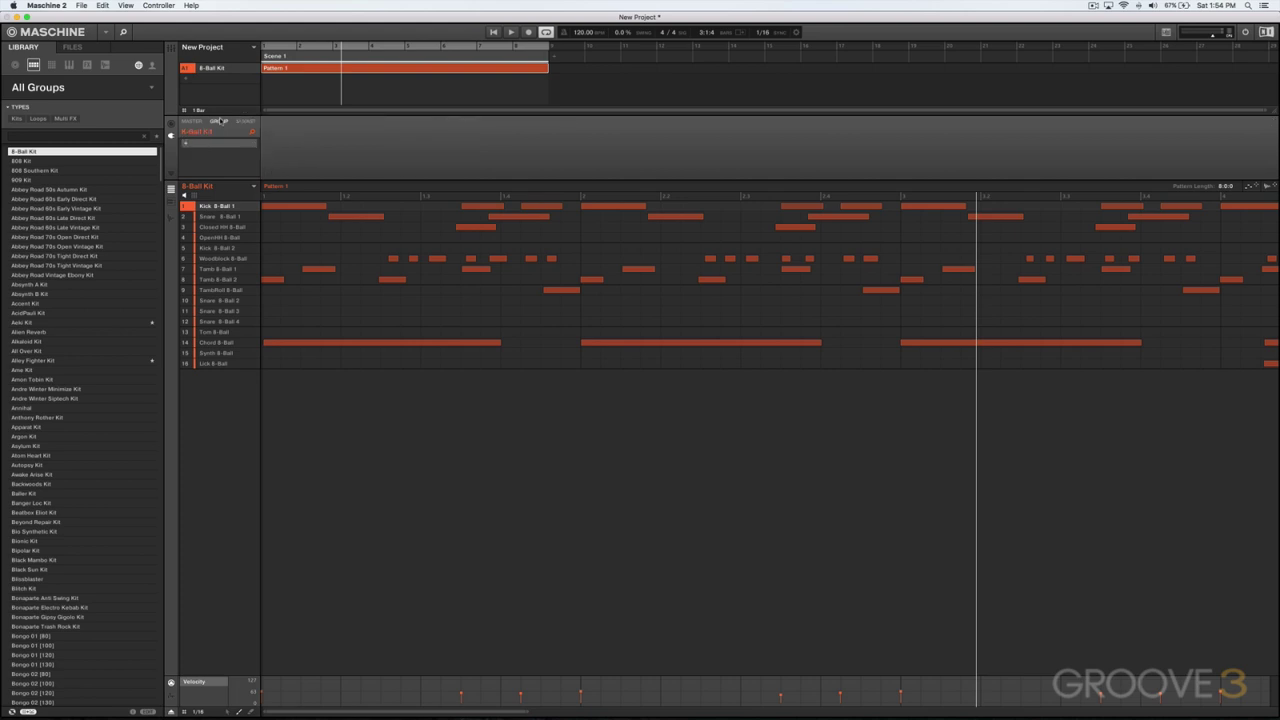
pyautogui.click(171, 48)
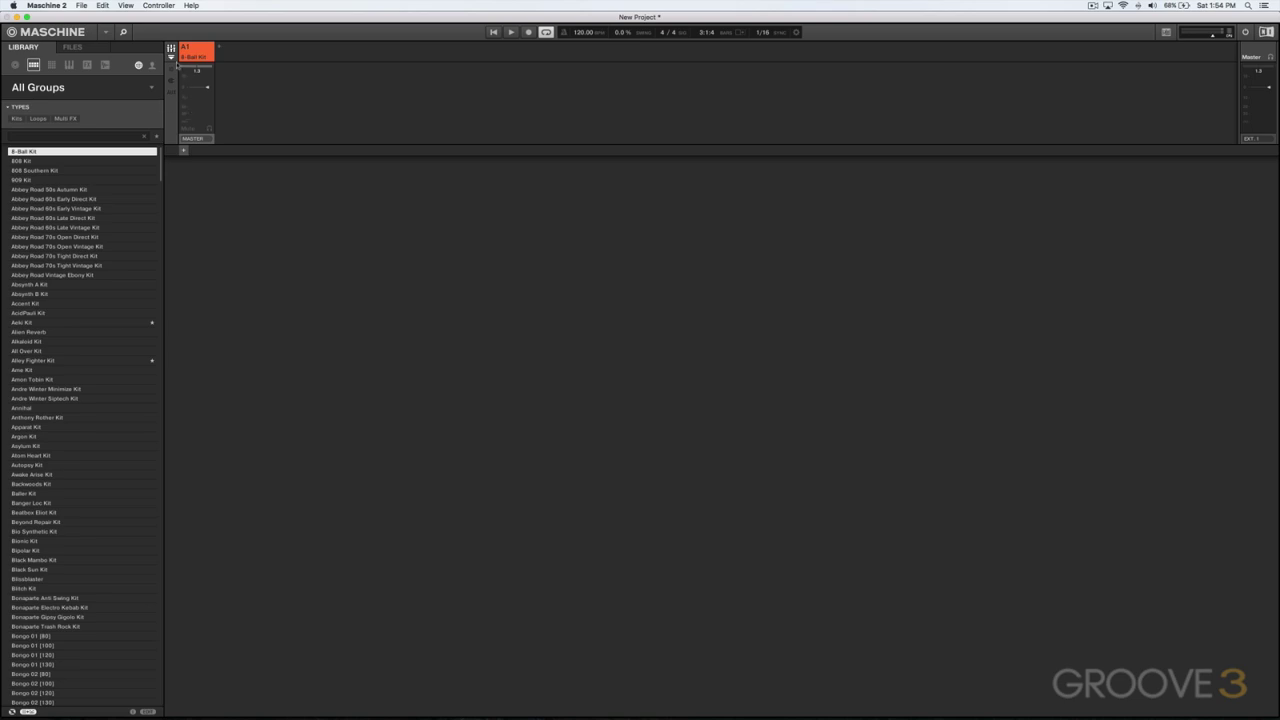
pyautogui.click(171, 48)
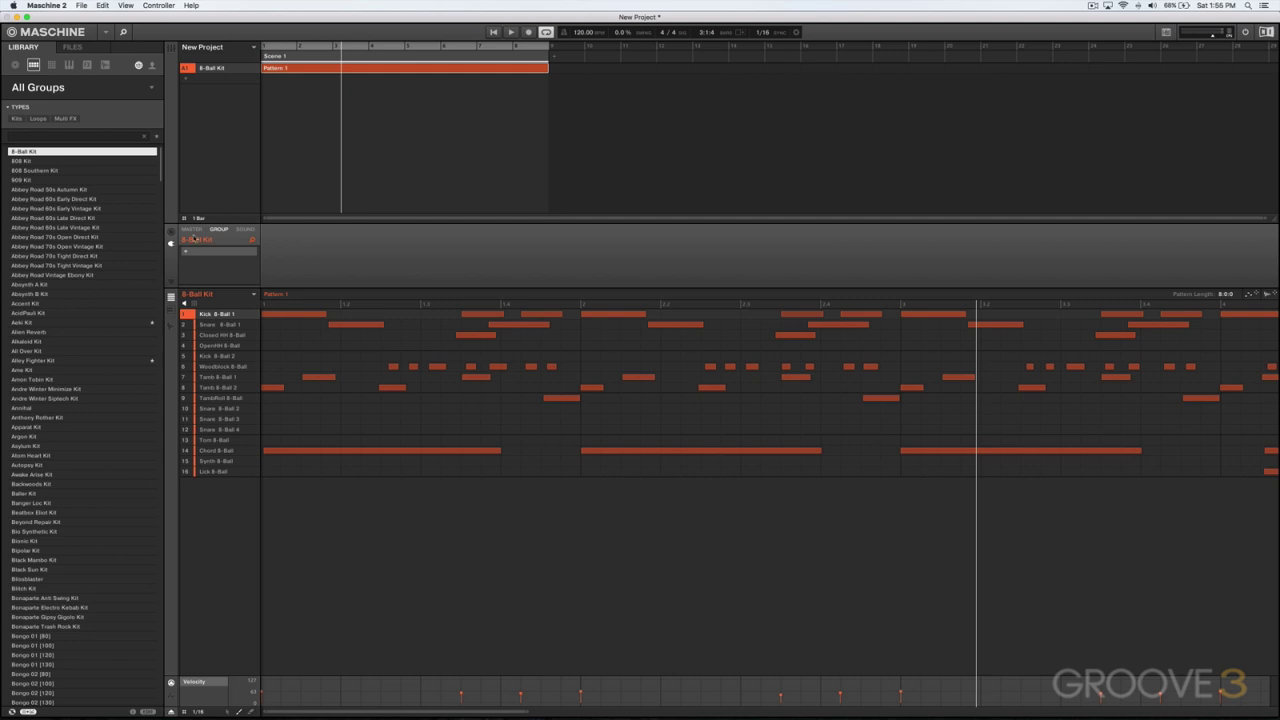
pyautogui.click(190, 229)
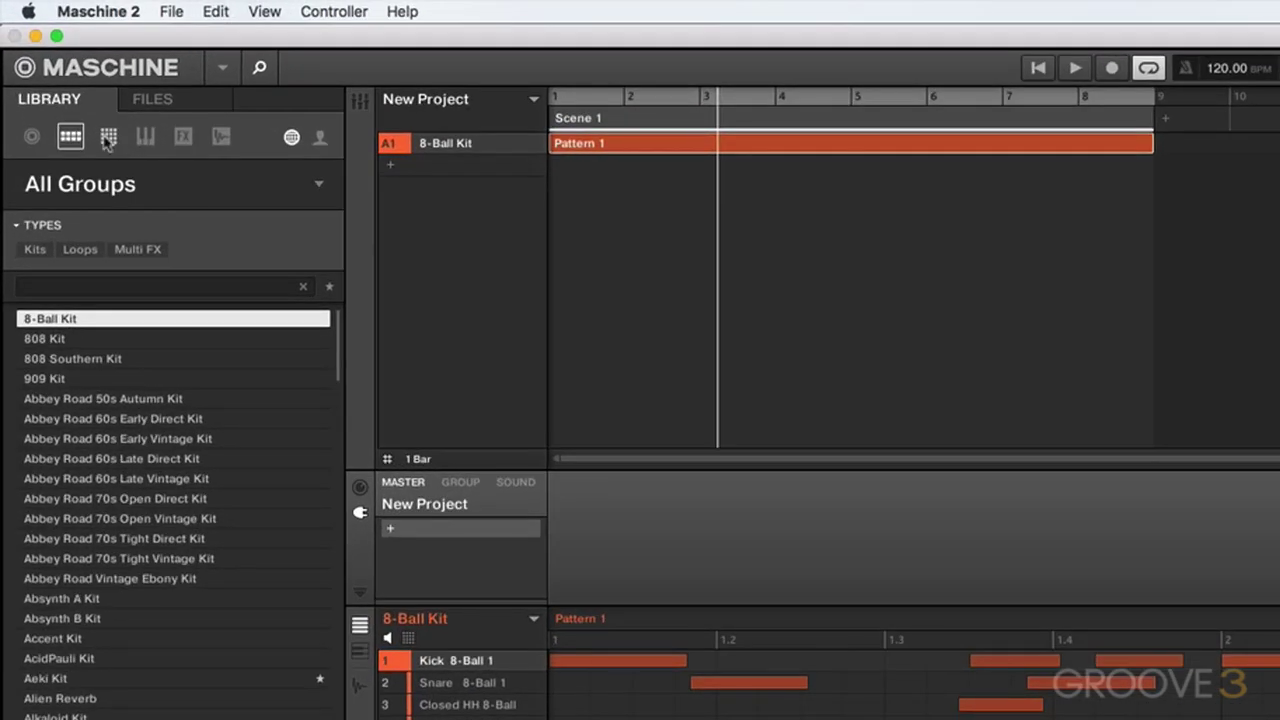
# Load PPGChoir from Instruments > Choir into slot 16, after trying Analog Voice
pyautogui.click(108, 139)
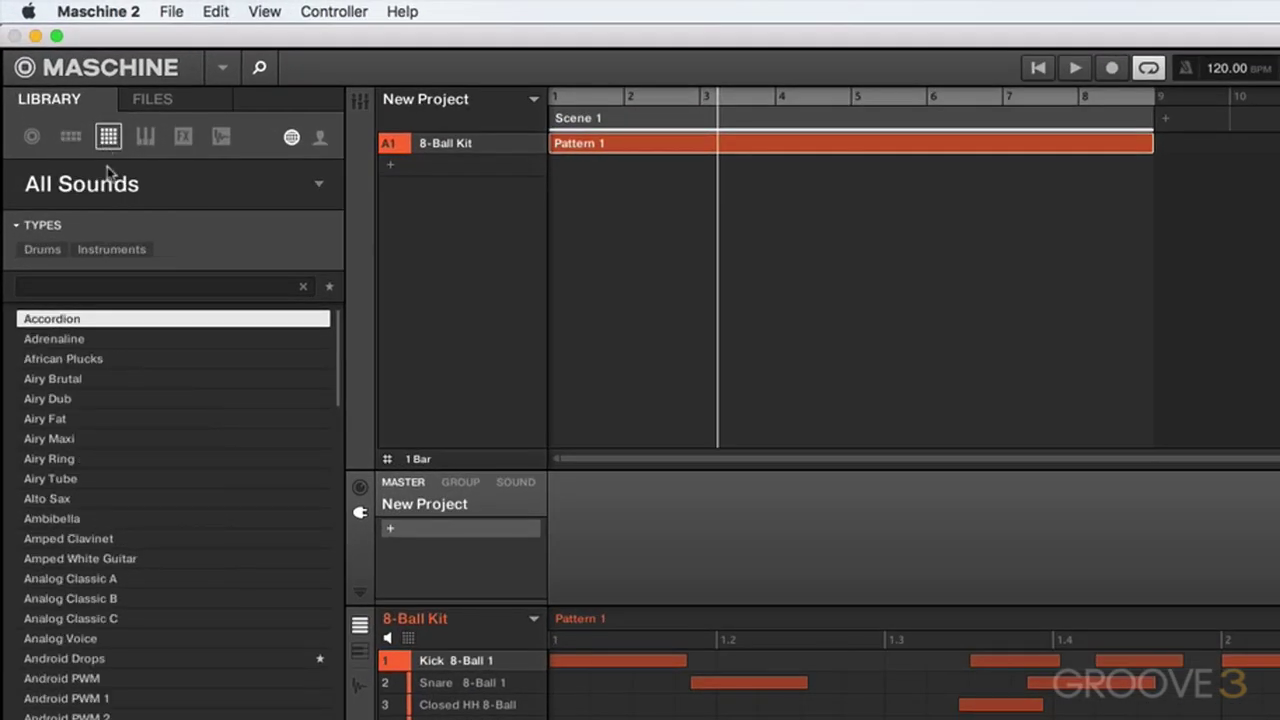
pyautogui.click(100, 253)
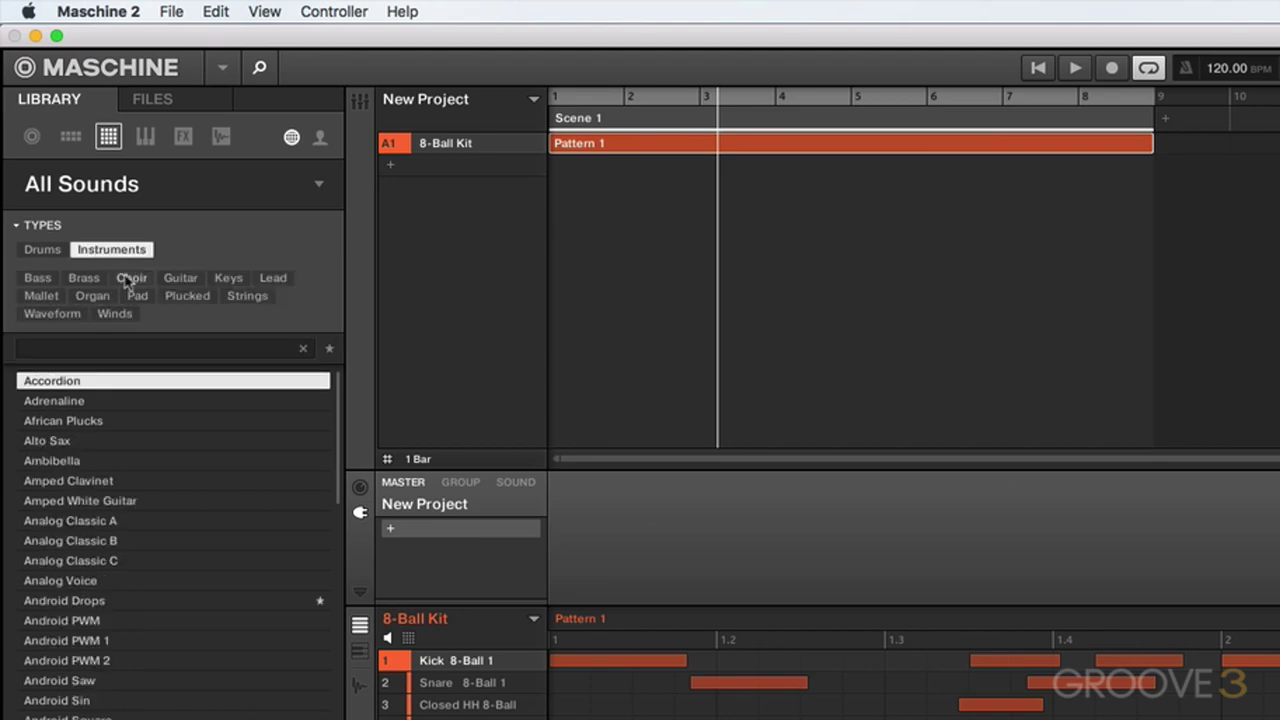
pyautogui.click(131, 278)
pyautogui.moveTo(62, 418); pyautogui.dragTo(214, 473)
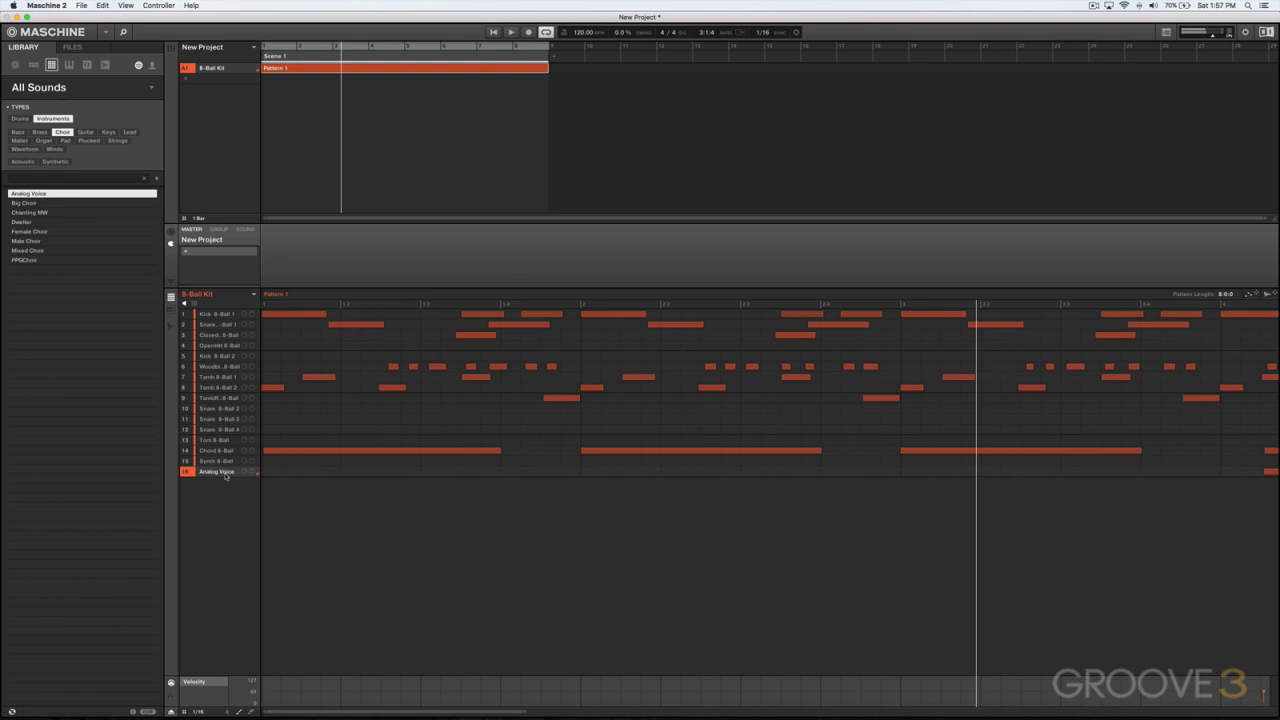
pyautogui.moveTo(24, 260); pyautogui.dragTo(210, 472)
# Load Clap Abuzz from Drums > Clap into slot 16, trying Clap Modest, Clap Room and Volt Fang
pyautogui.click(27, 119)
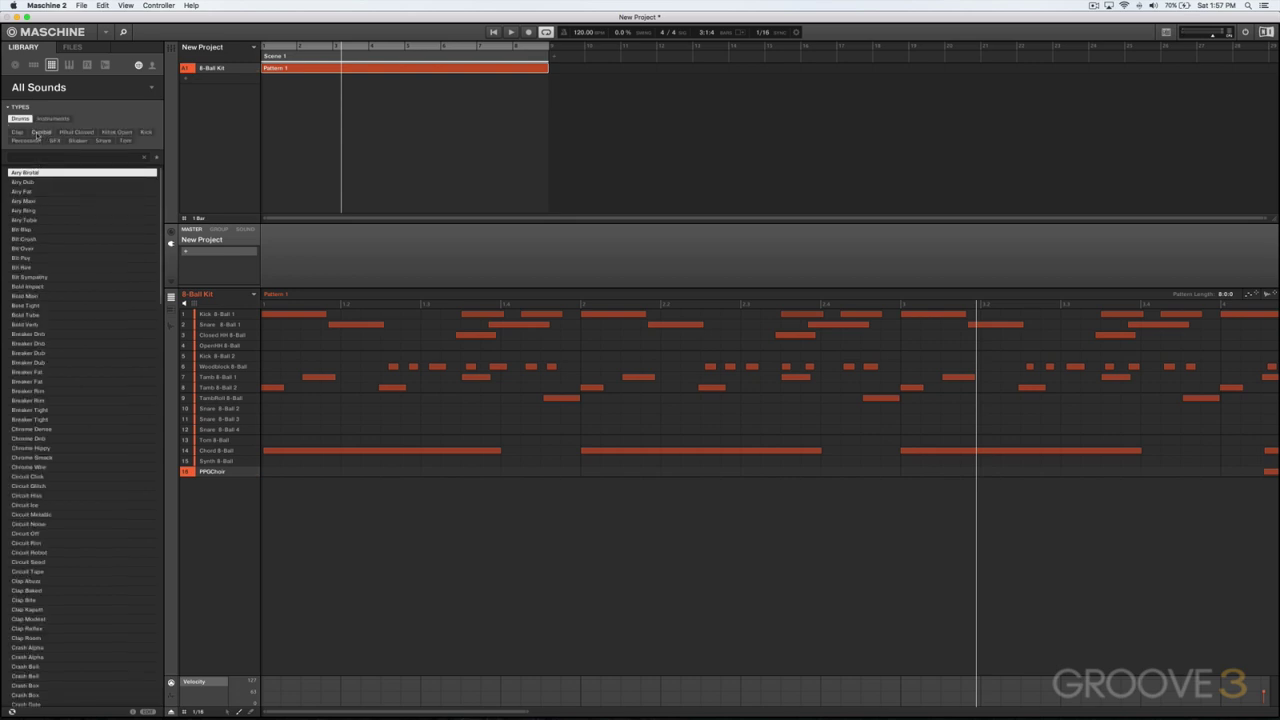
pyautogui.click(17, 132)
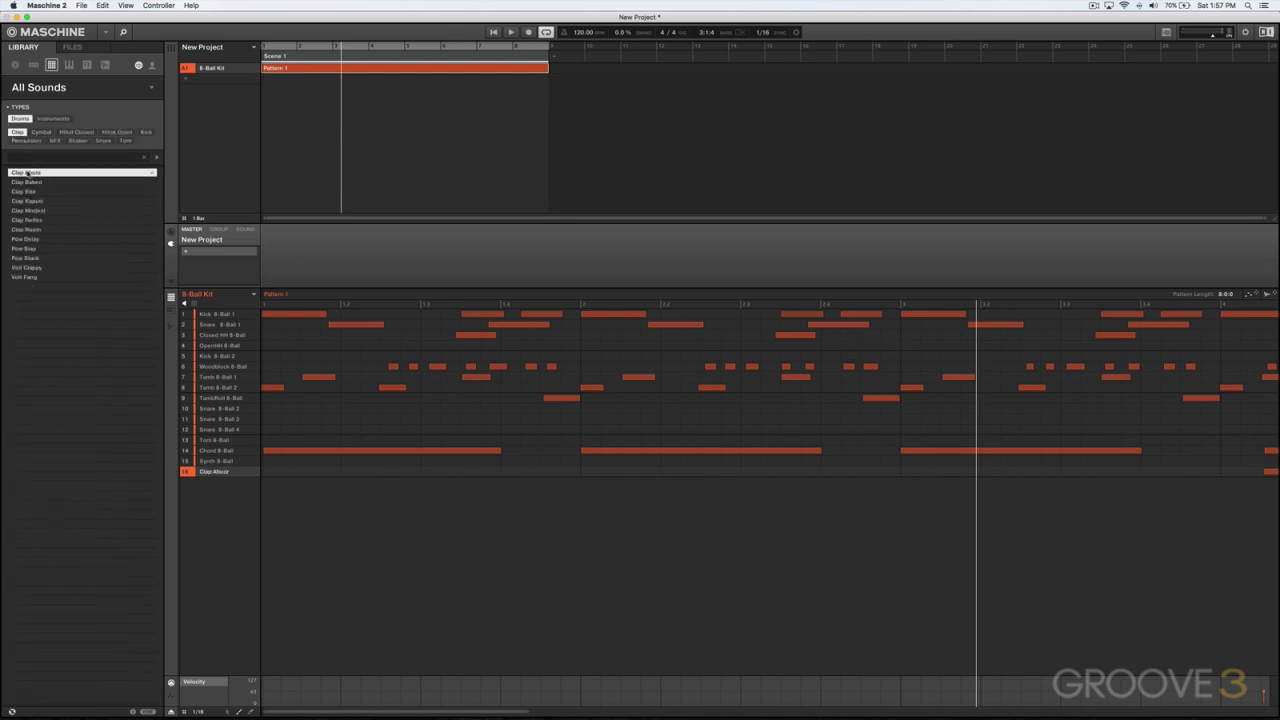
pyautogui.moveTo(27, 174); pyautogui.dragTo(229, 473)
pyautogui.click(61, 211)
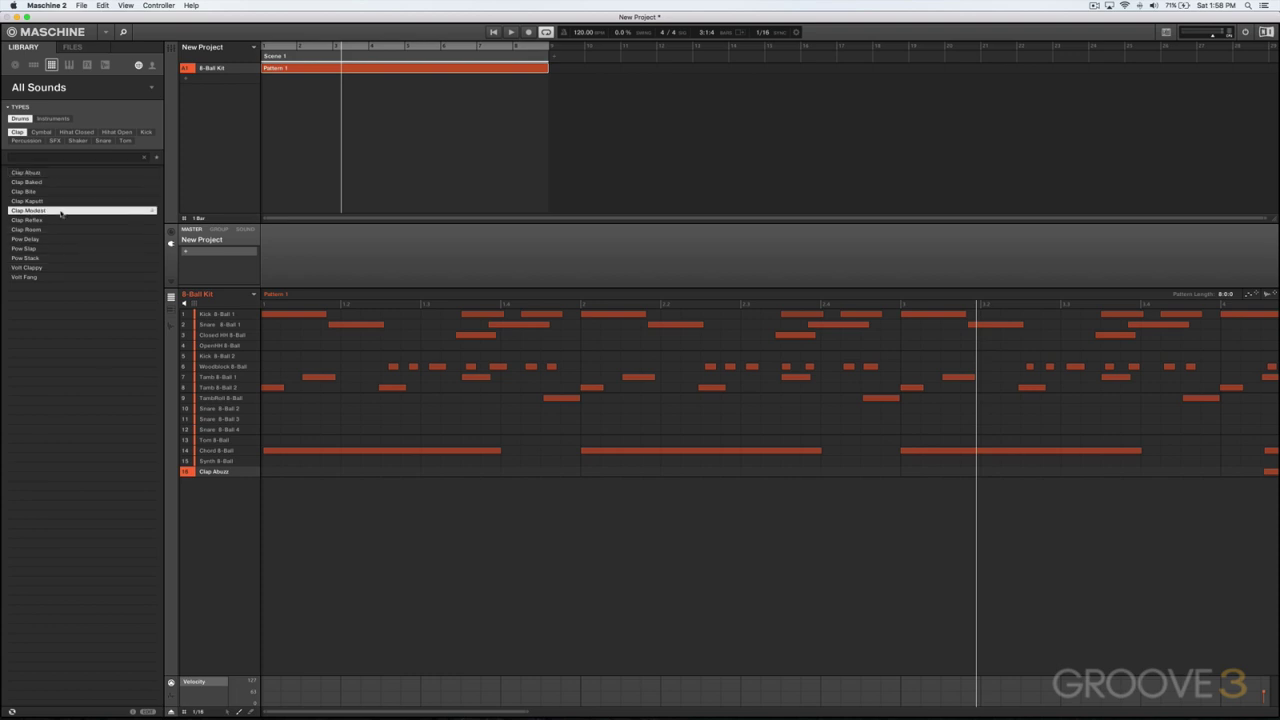
pyautogui.click(63, 230)
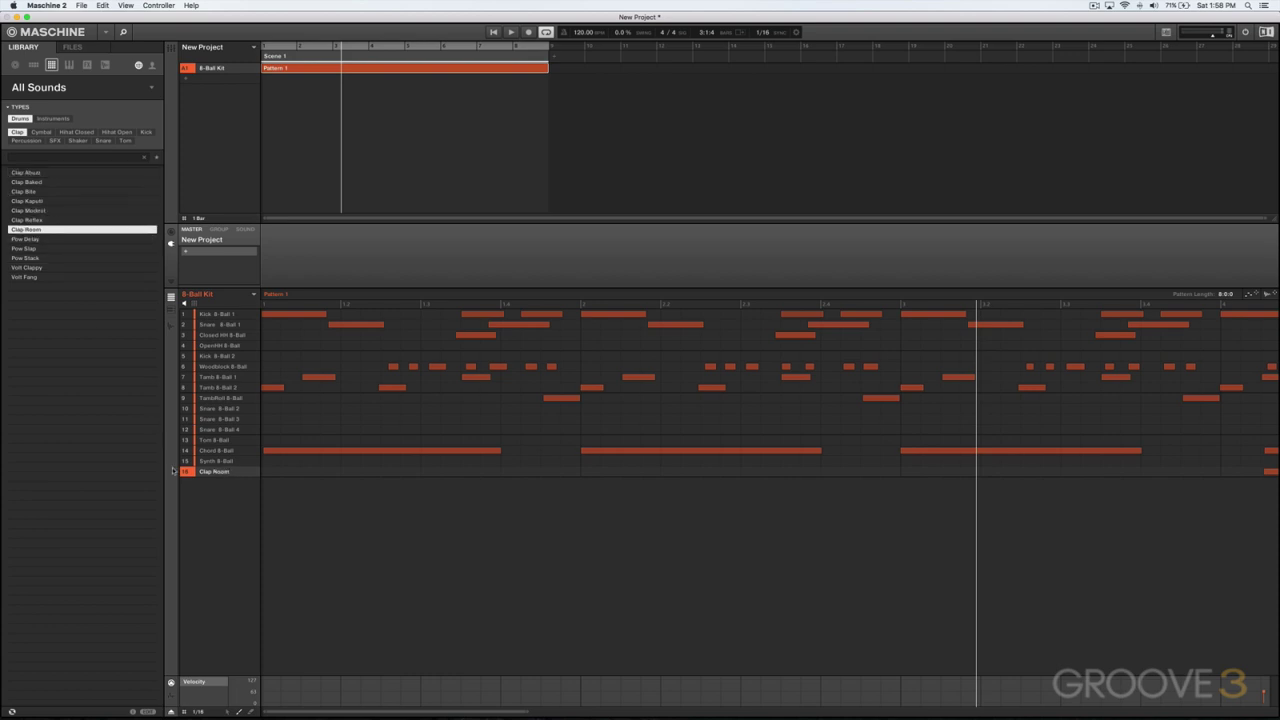
pyautogui.click(40, 277)
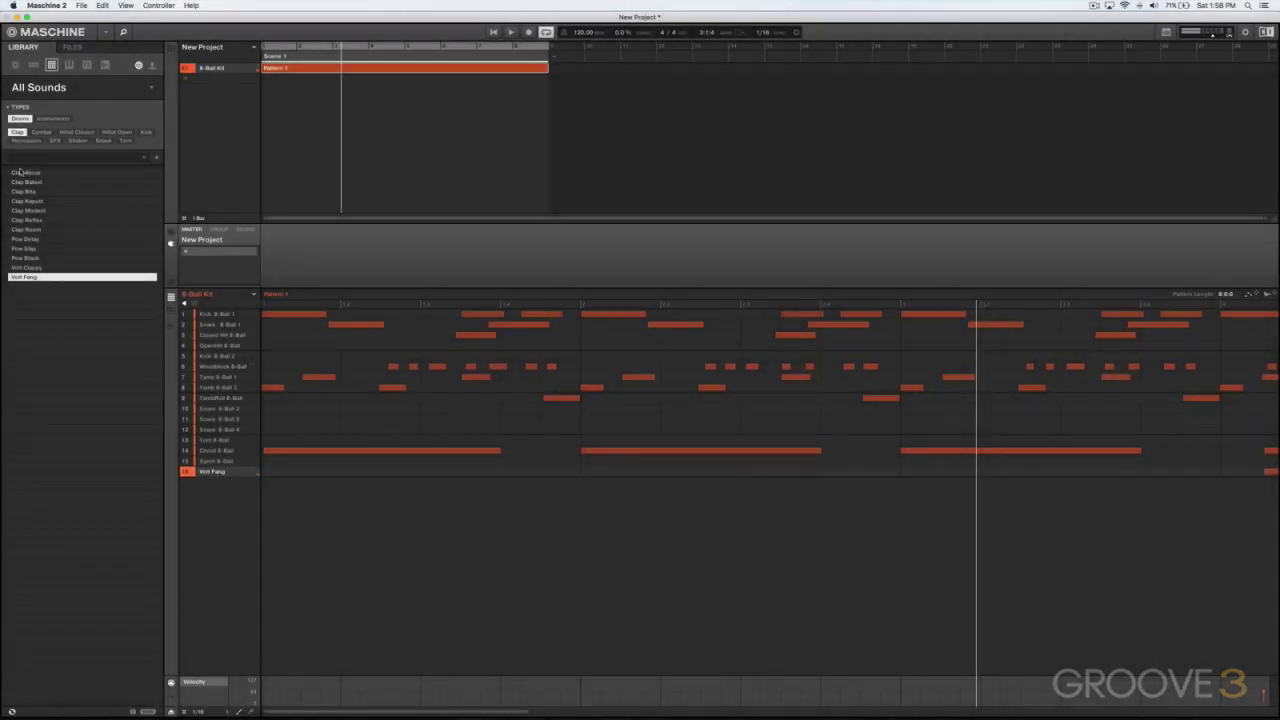
pyautogui.press('Down')
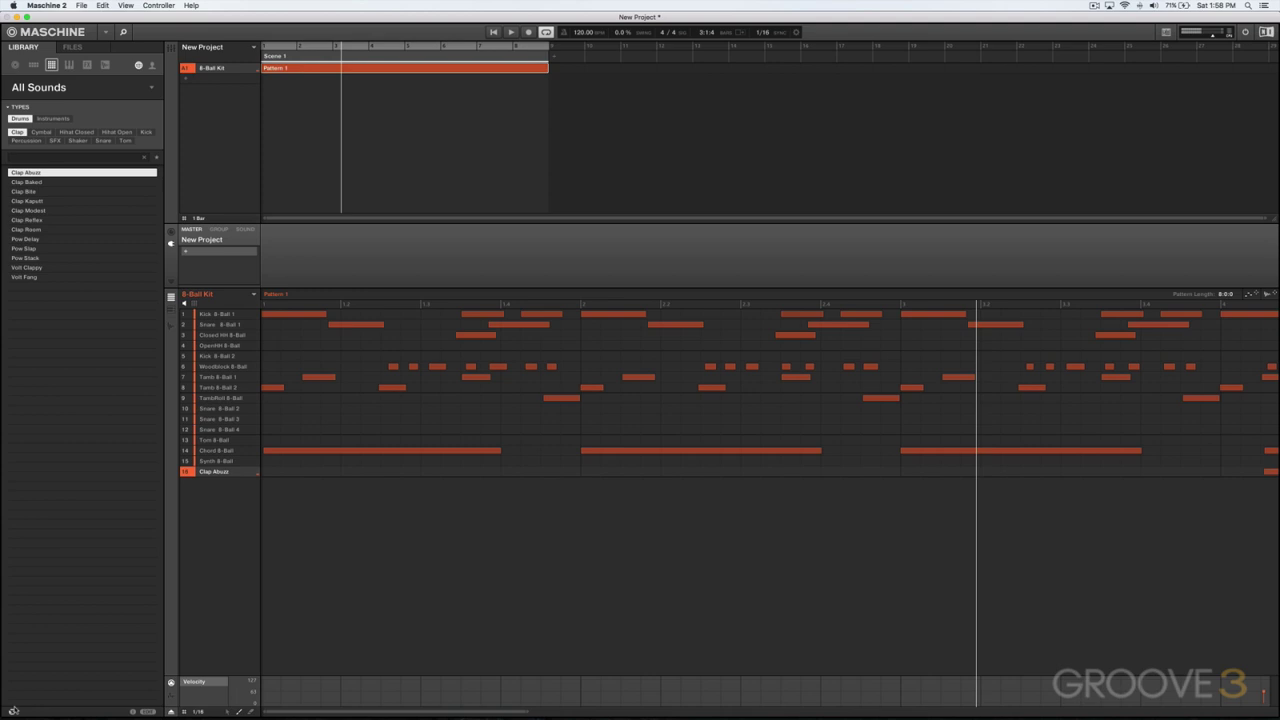
# Preview the other clap sounds in the list, keeping Clap Abuzz in slot 16
pyautogui.click(66, 267)
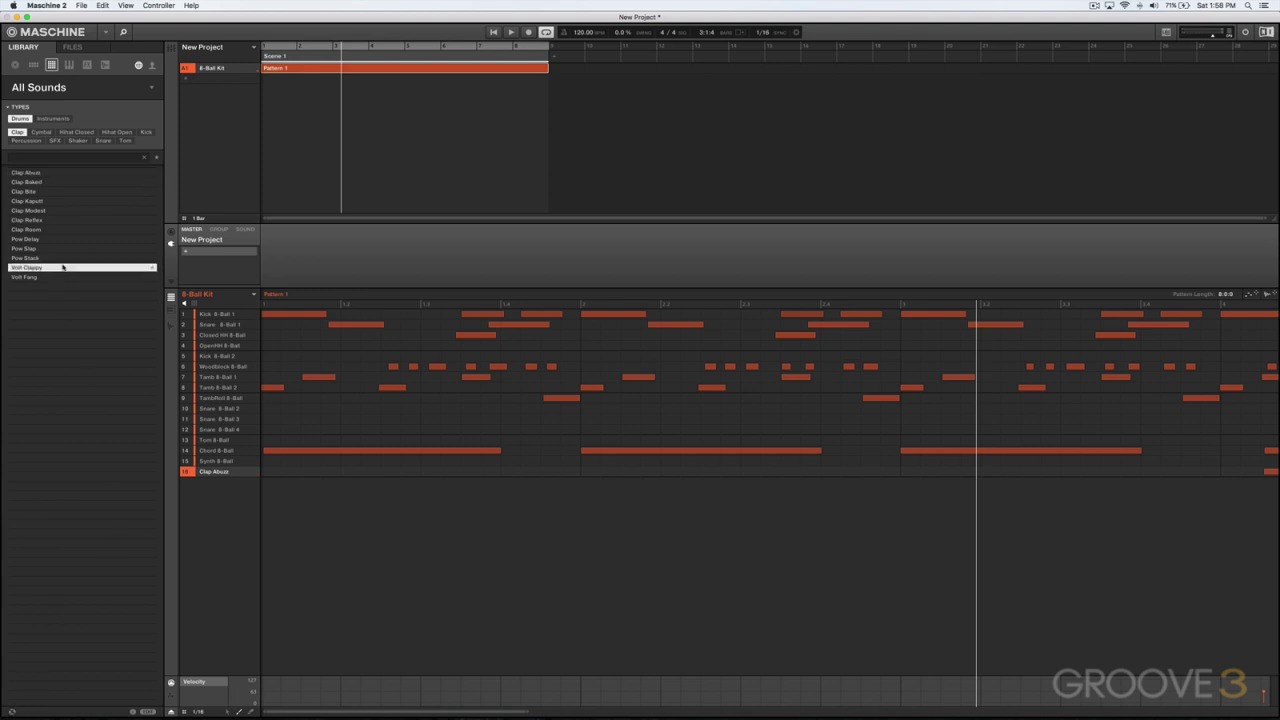
pyautogui.click(49, 240)
pyautogui.click(49, 277)
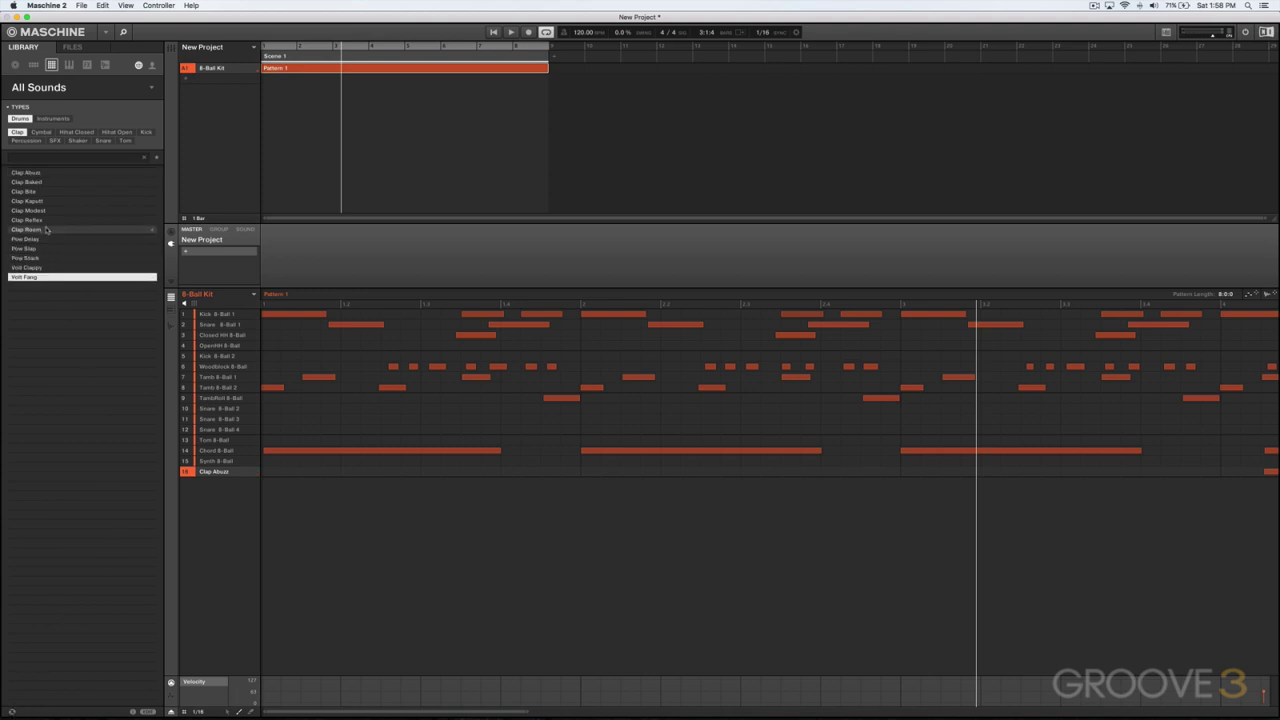
pyautogui.click(49, 229)
pyautogui.click(49, 201)
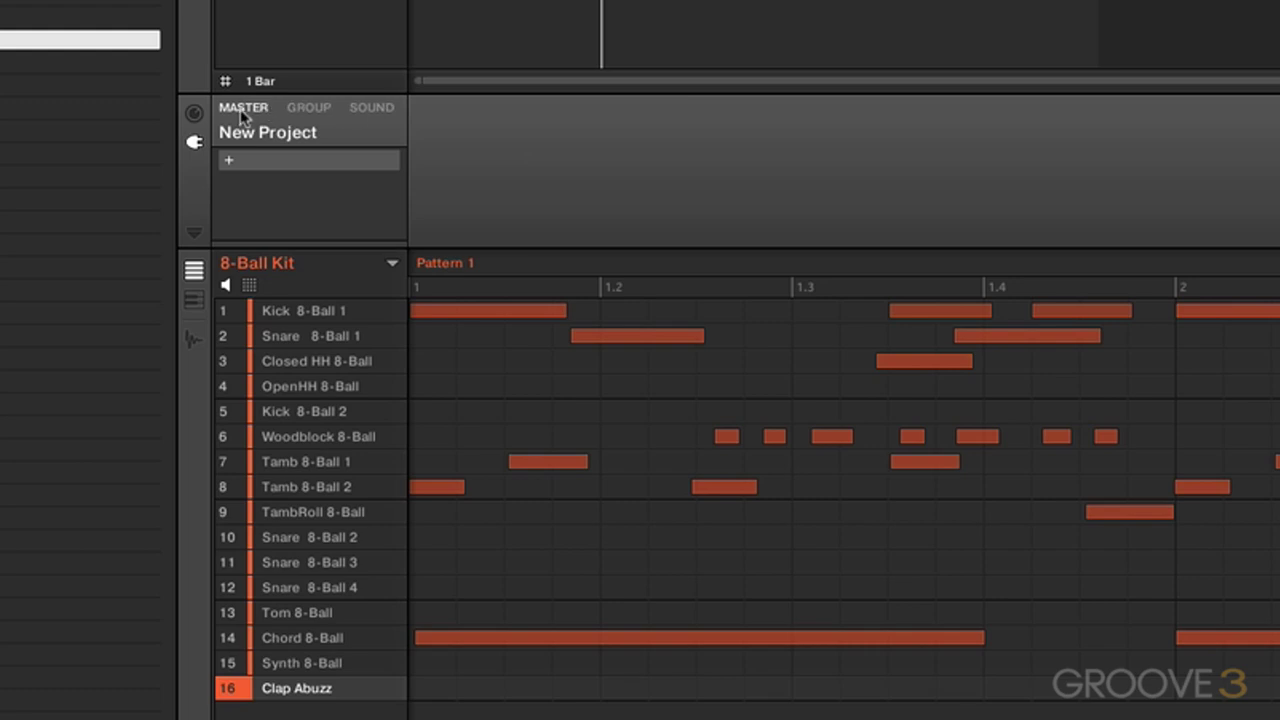
# Show Clap Abuzz's Snare engine, Maximizer, Transient Master and Reverb chain with its Main knobs
pyautogui.click(352, 113)
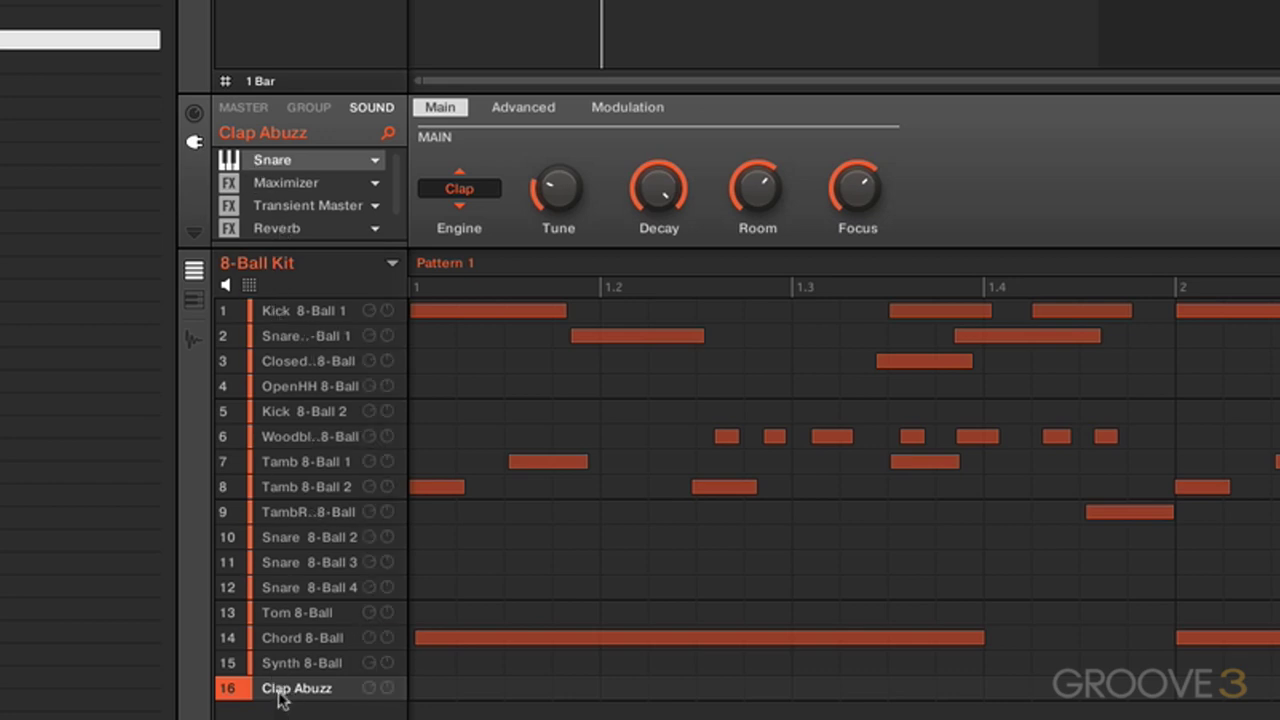
pyautogui.scroll(-1, 395, 200)
pyautogui.scroll(1, 395, 200)
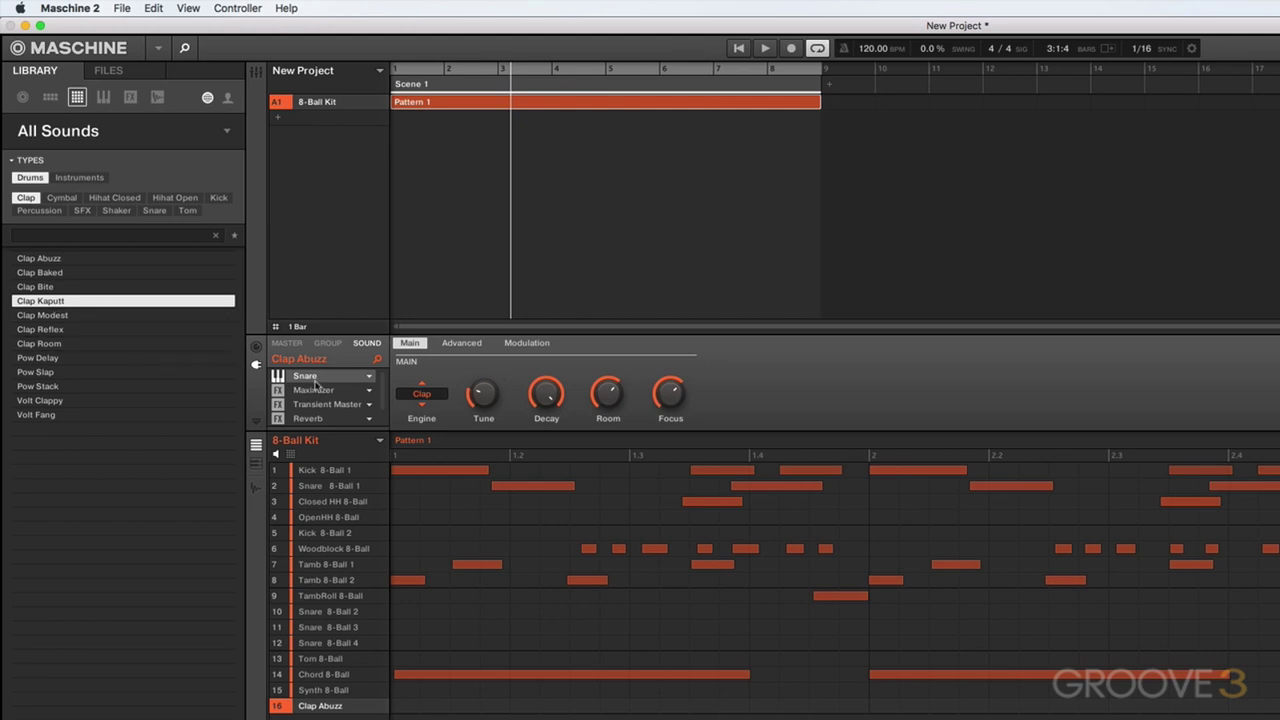
# Show instrument plug-ins as product tiles, grouped first by category, then by vendor
pyautogui.moveTo(120, 301)
pyautogui.click(103, 96)
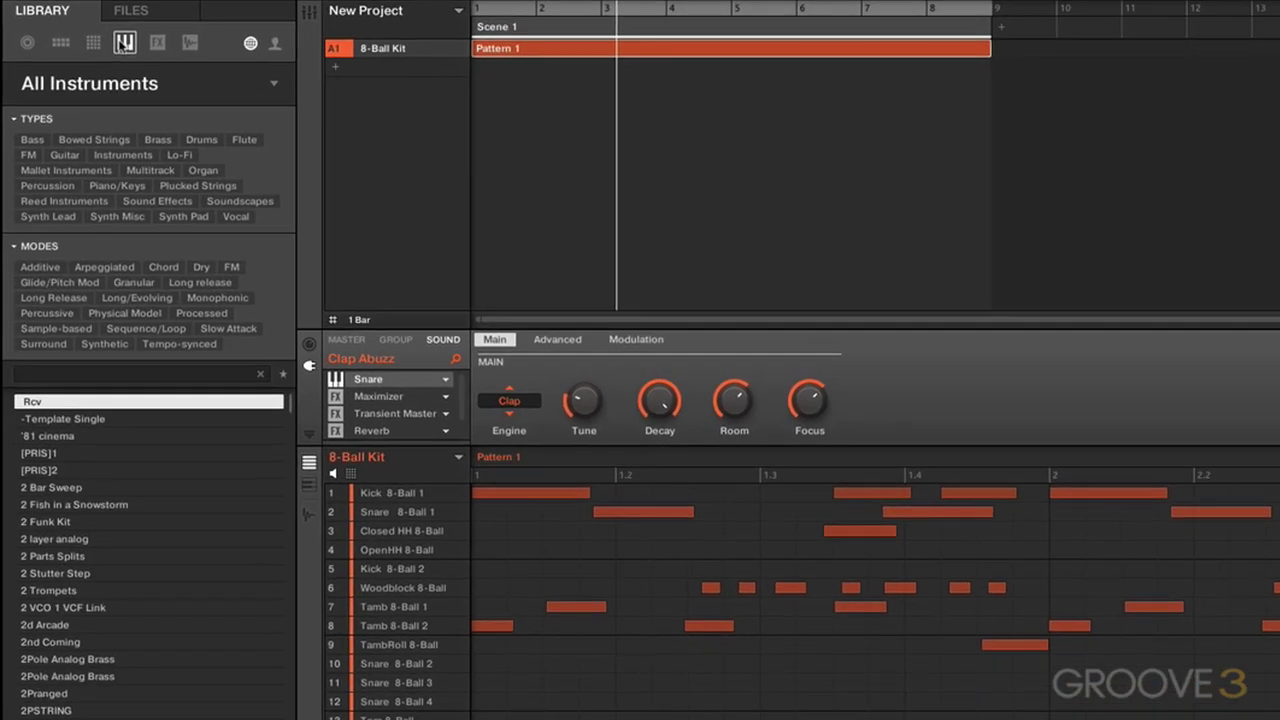
pyautogui.click(275, 87)
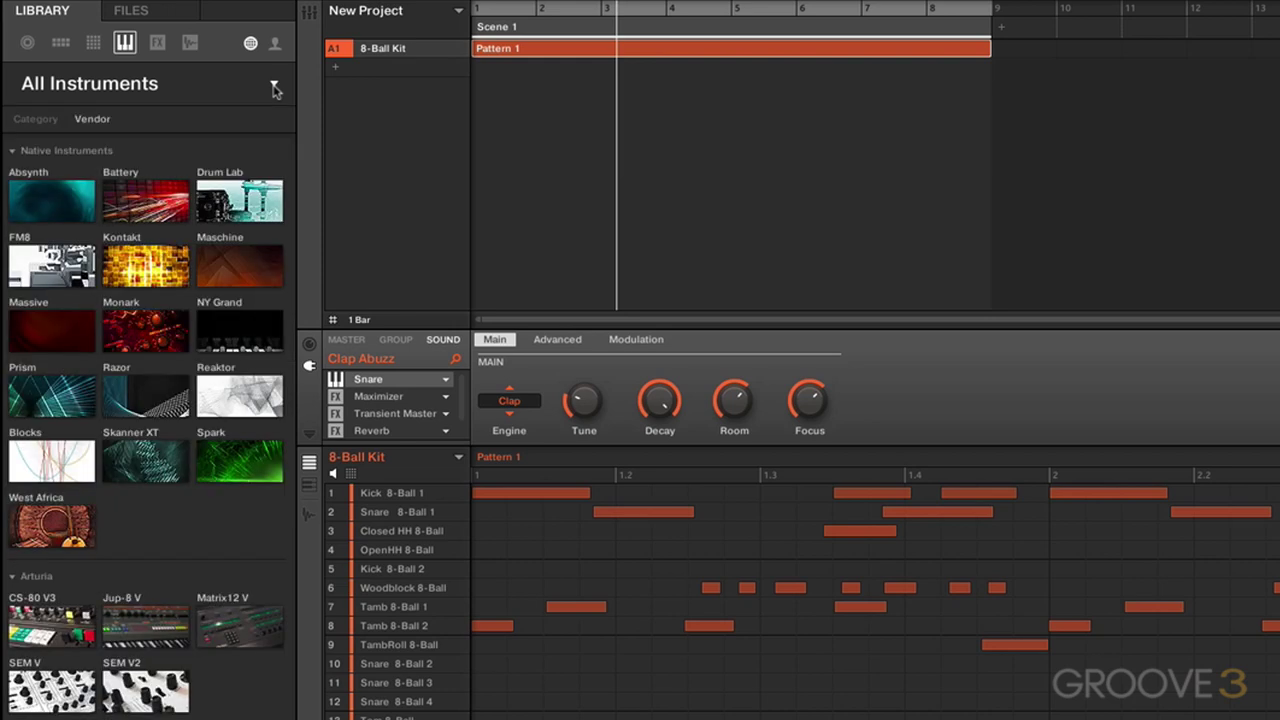
pyautogui.click(38, 120)
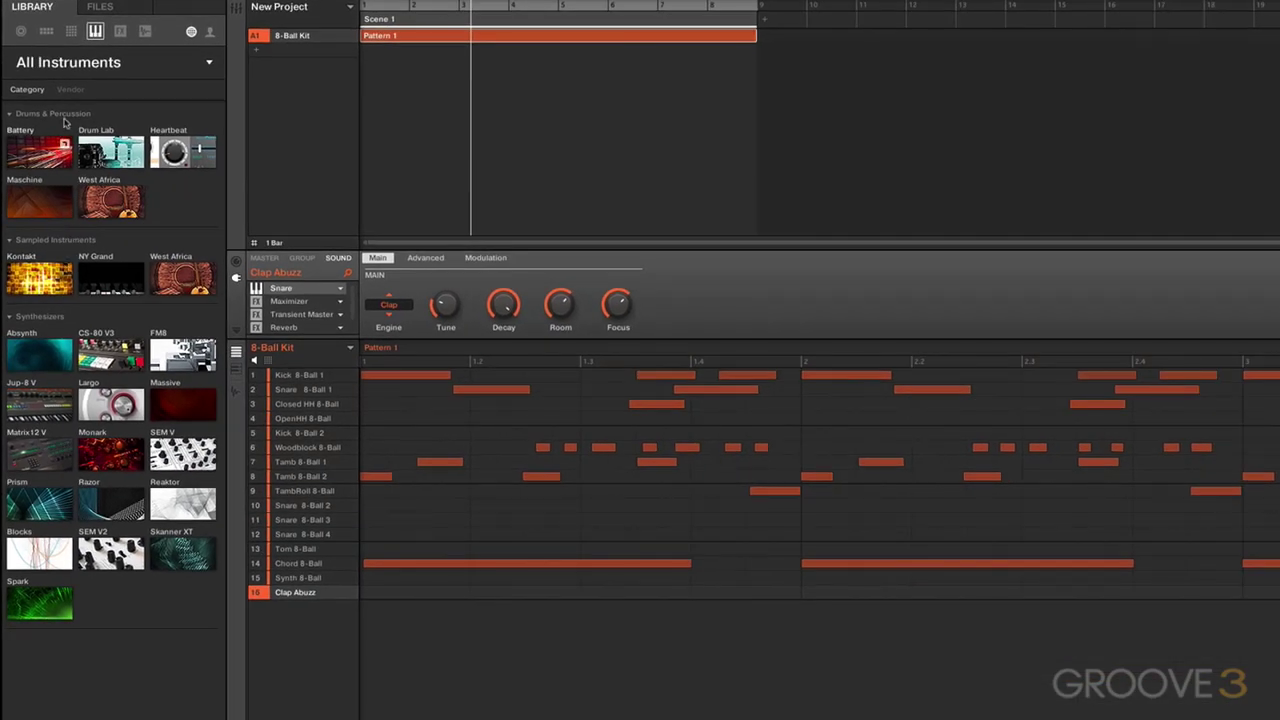
pyautogui.click(70, 89)
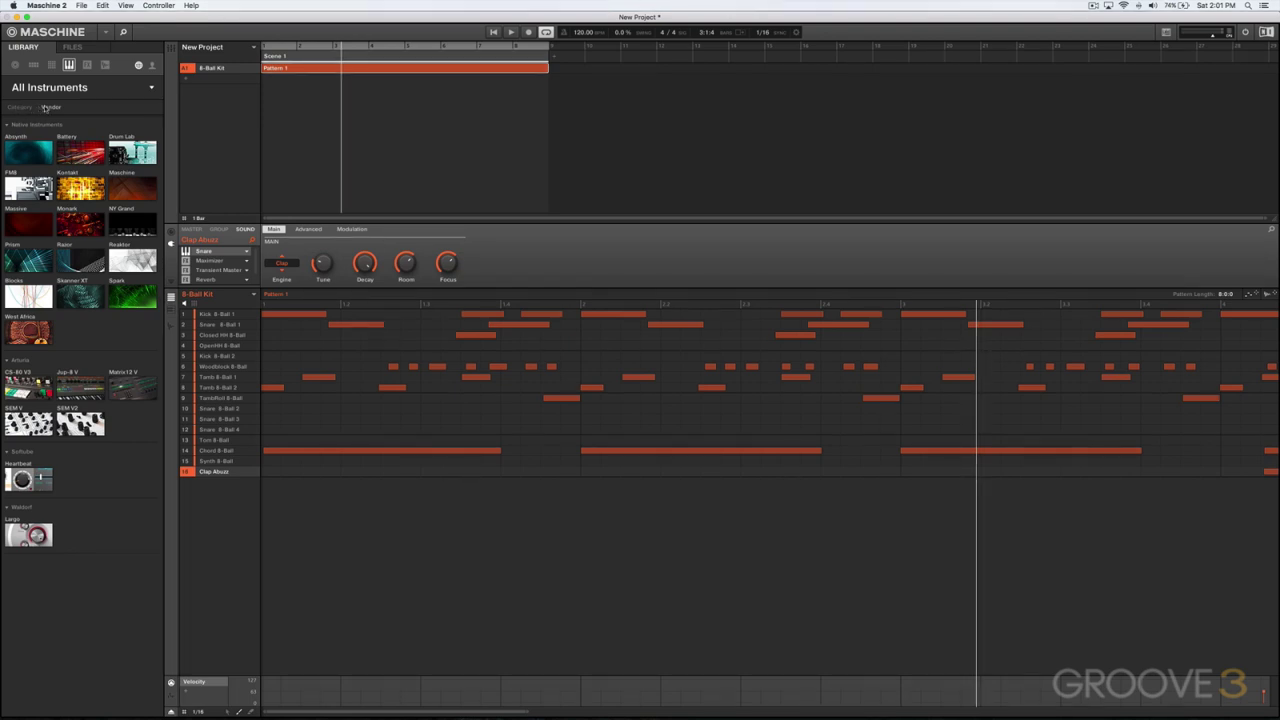
# Open the Massive preset collection and filter it to Chord presets
pyautogui.click(35, 222)
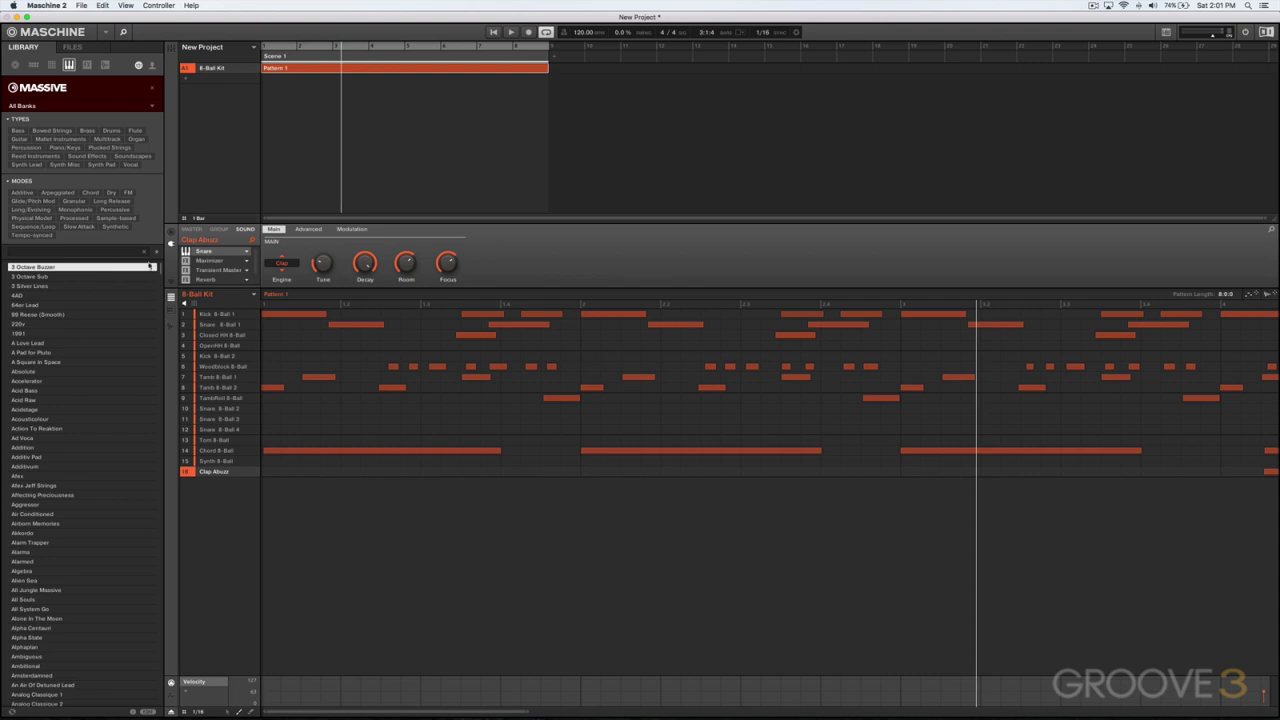
pyautogui.moveTo(157, 268); pyautogui.dragTo(153, 538)
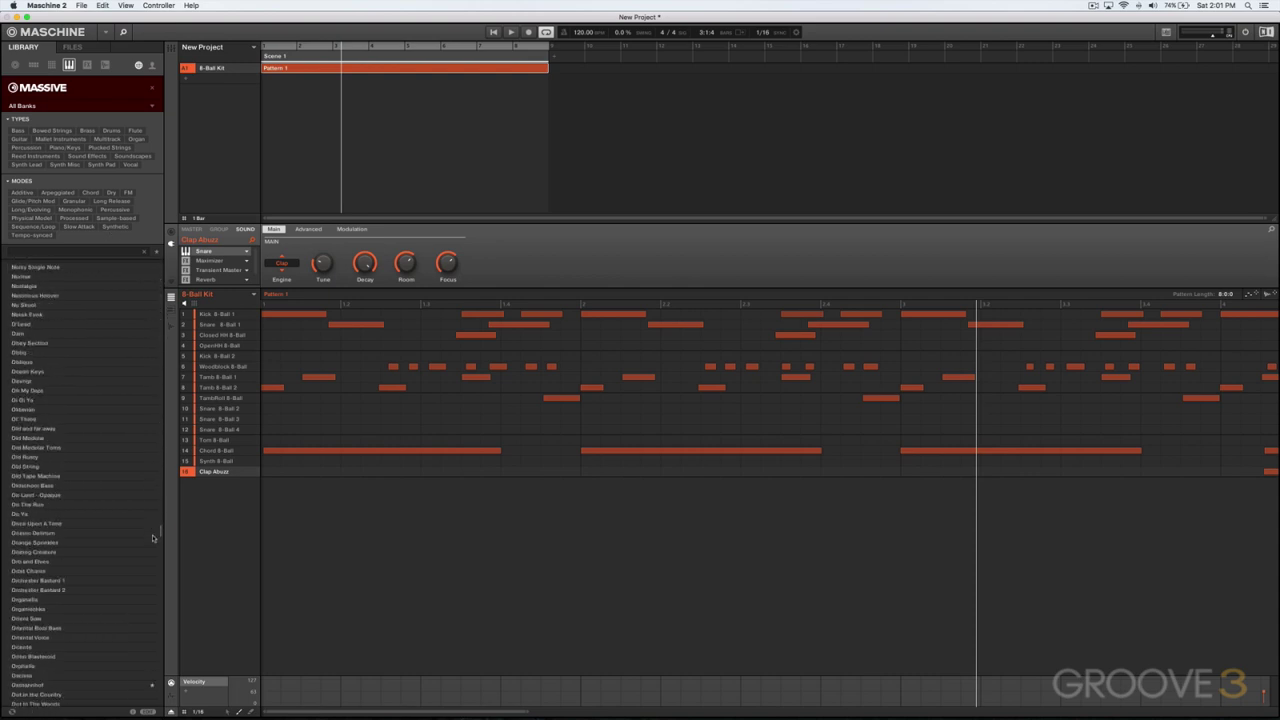
pyautogui.moveTo(153, 538); pyautogui.dragTo(169, 265)
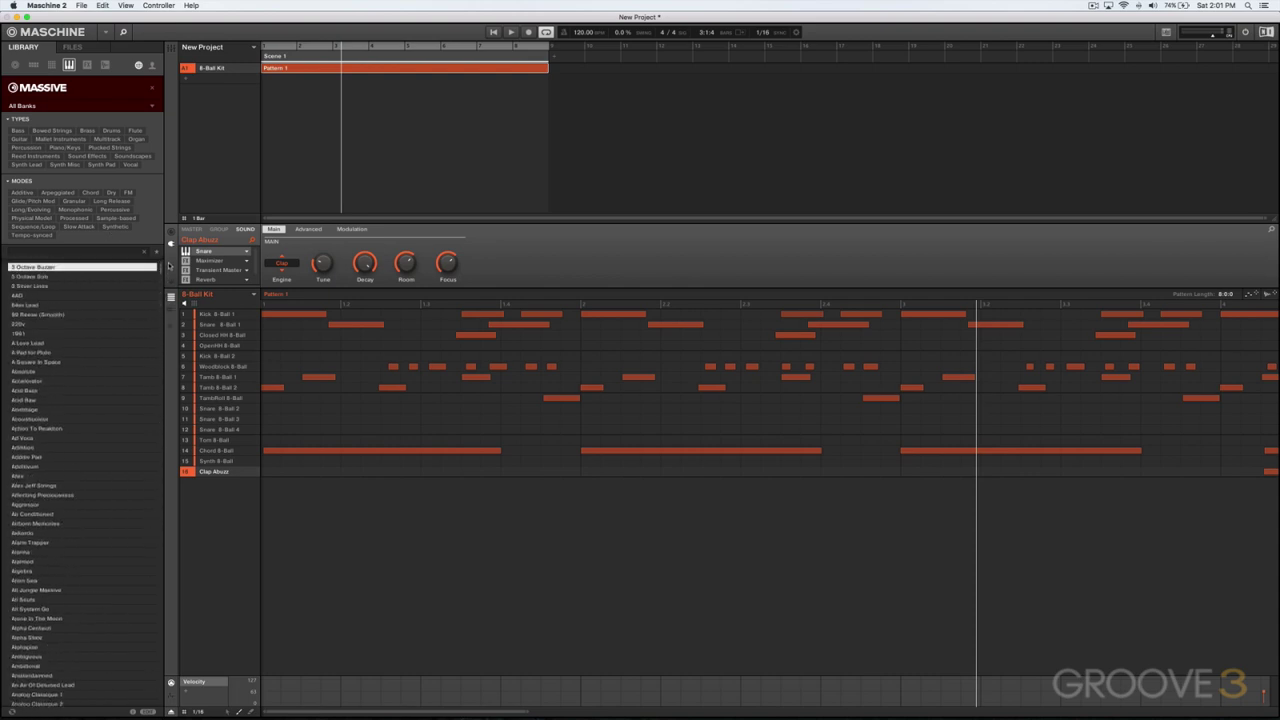
pyautogui.click(90, 192)
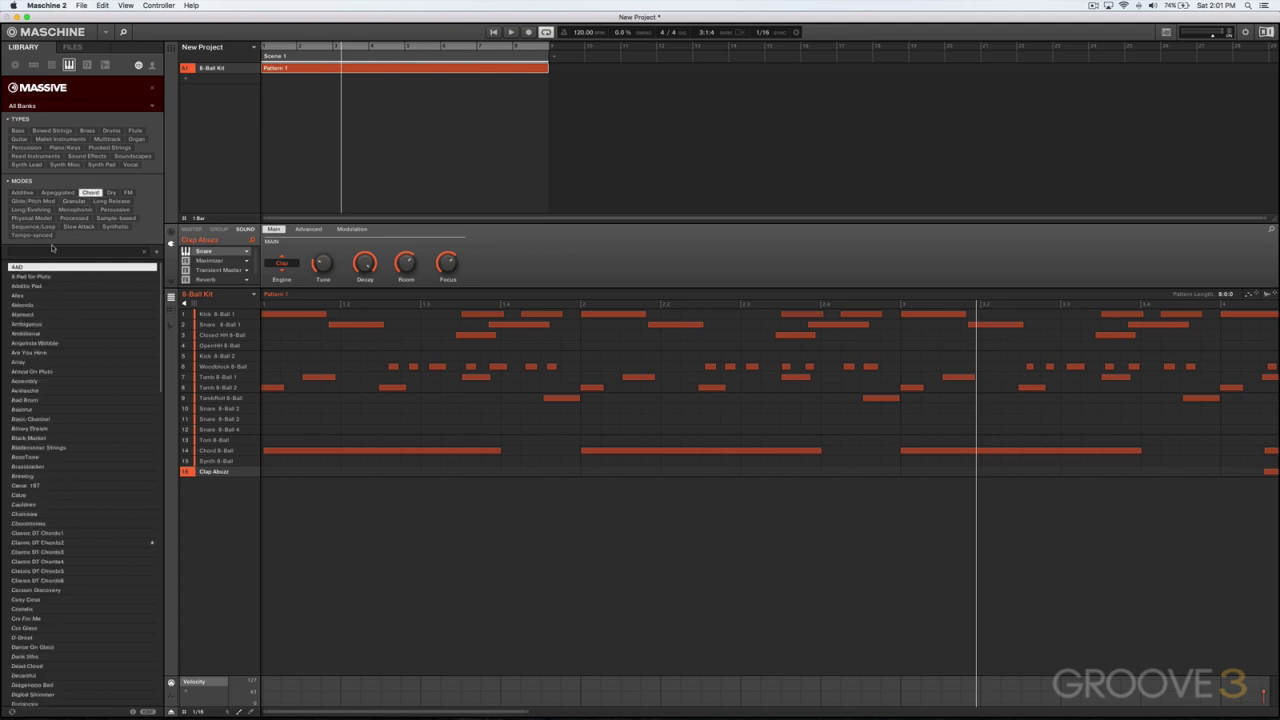
# Load Massive's Classic DT Chords2 onto sound slot 16 and confirm its name
pyautogui.moveTo(20, 267)
pyautogui.mouseDown()
pyautogui.moveTo(240, 487)
pyautogui.moveTo(218, 474)
pyautogui.mouseUp()
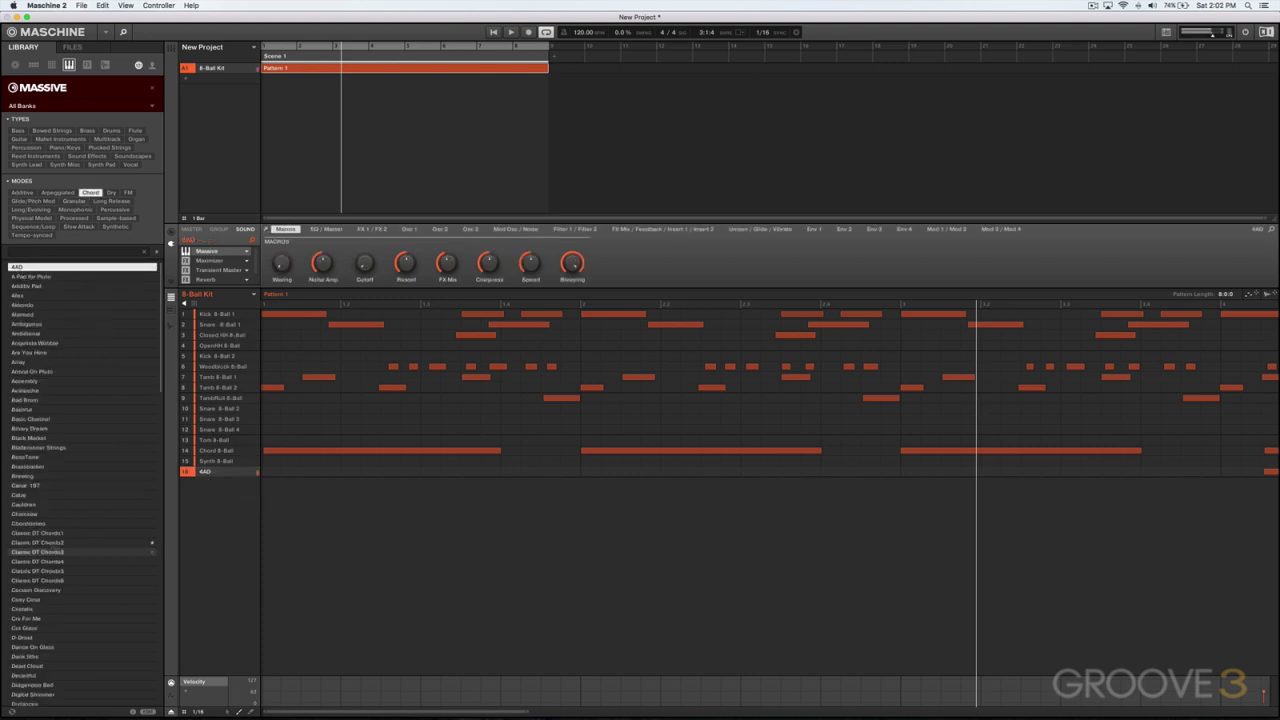
pyautogui.moveTo(50, 542); pyautogui.dragTo(219, 474)
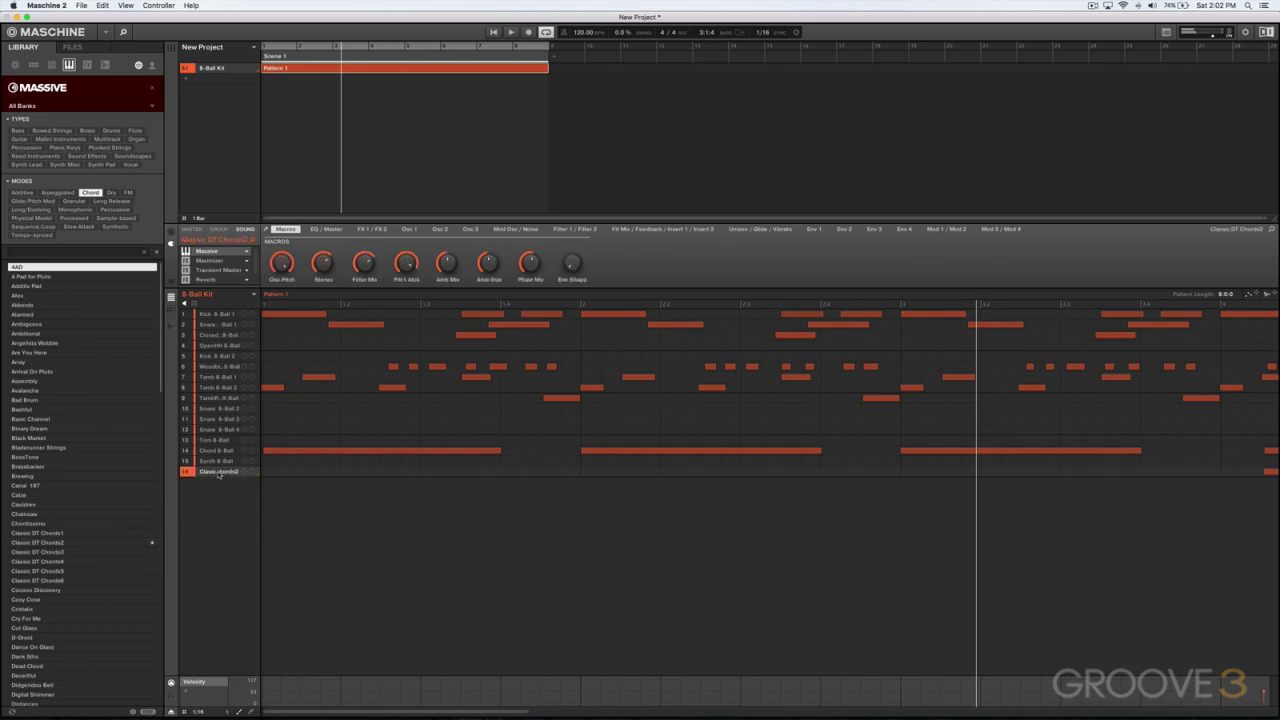
pyautogui.doubleClick(220, 473)
pyautogui.press('Return')
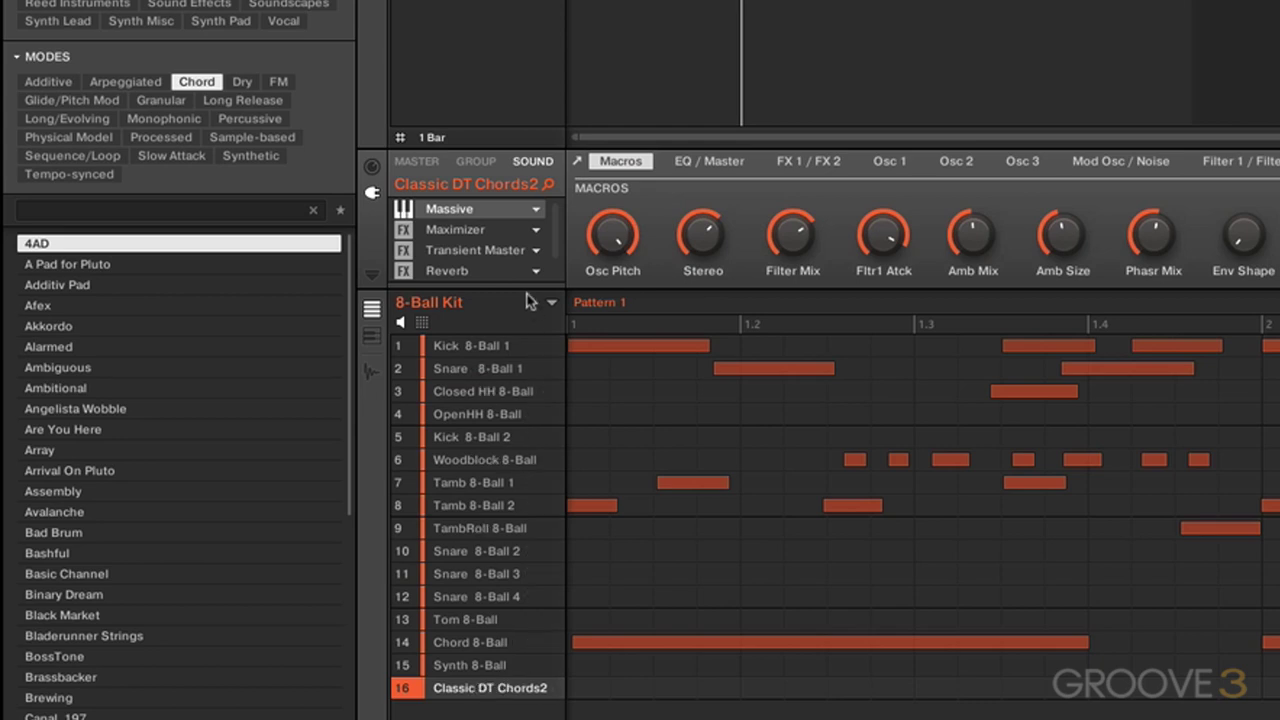
pyautogui.scroll(-1, 557, 248)
pyautogui.scroll(1, 557, 248)
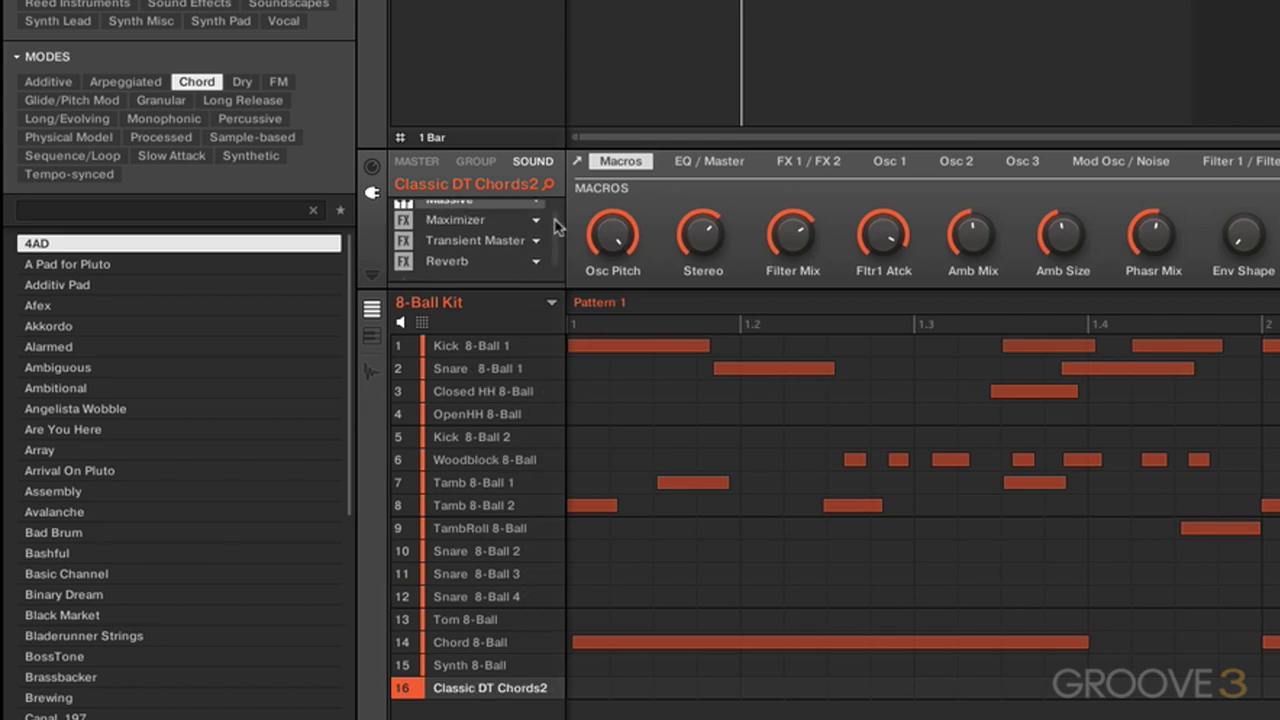
pyautogui.click(540, 206)
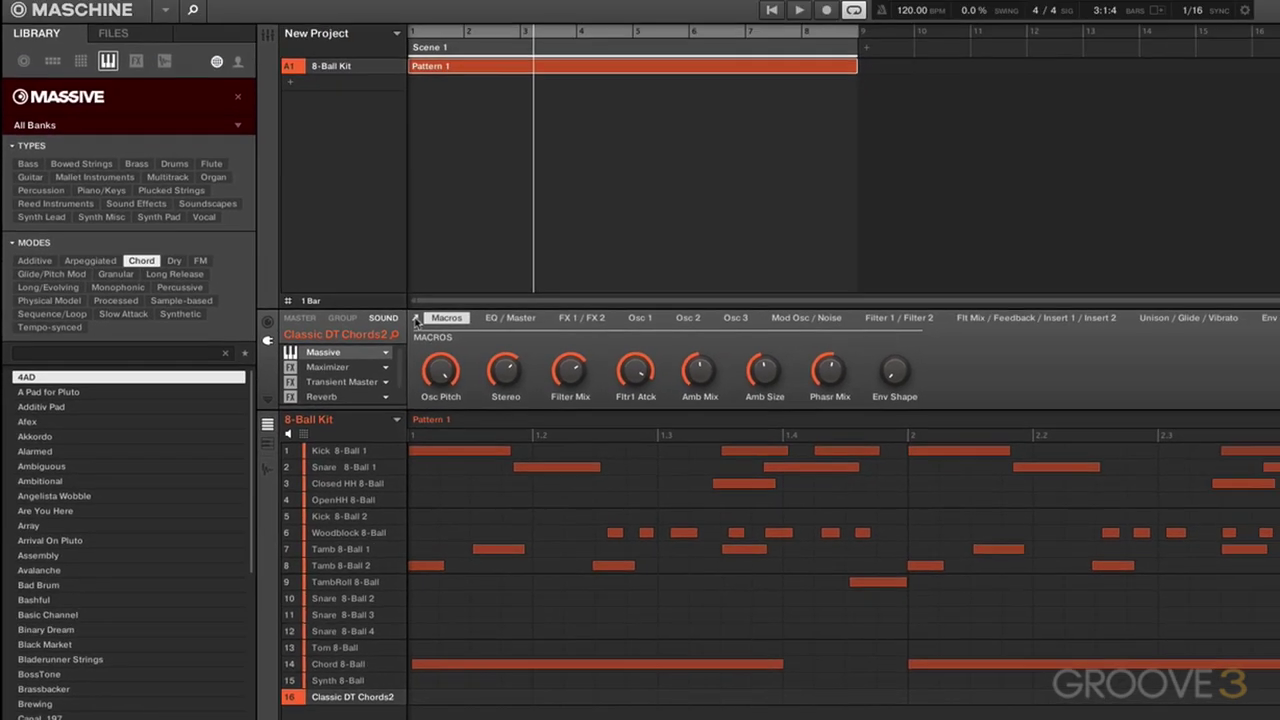
pyautogui.click(416, 318)
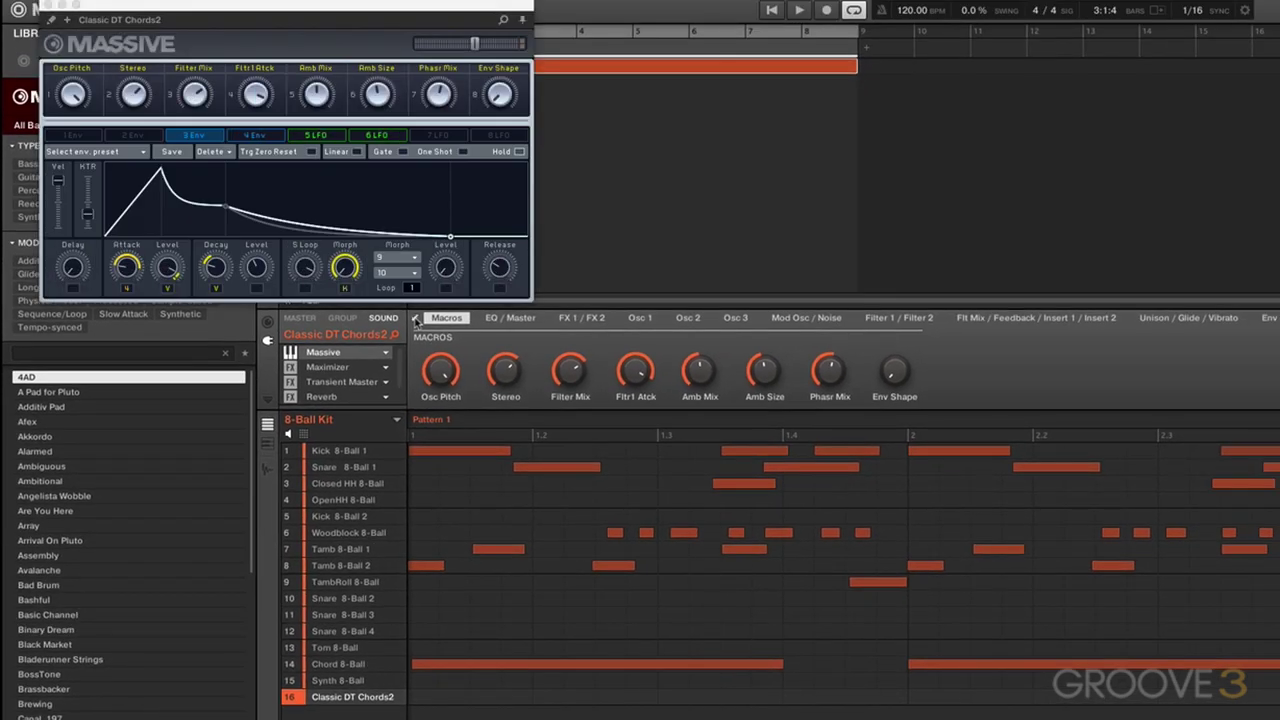
pyautogui.click(416, 318)
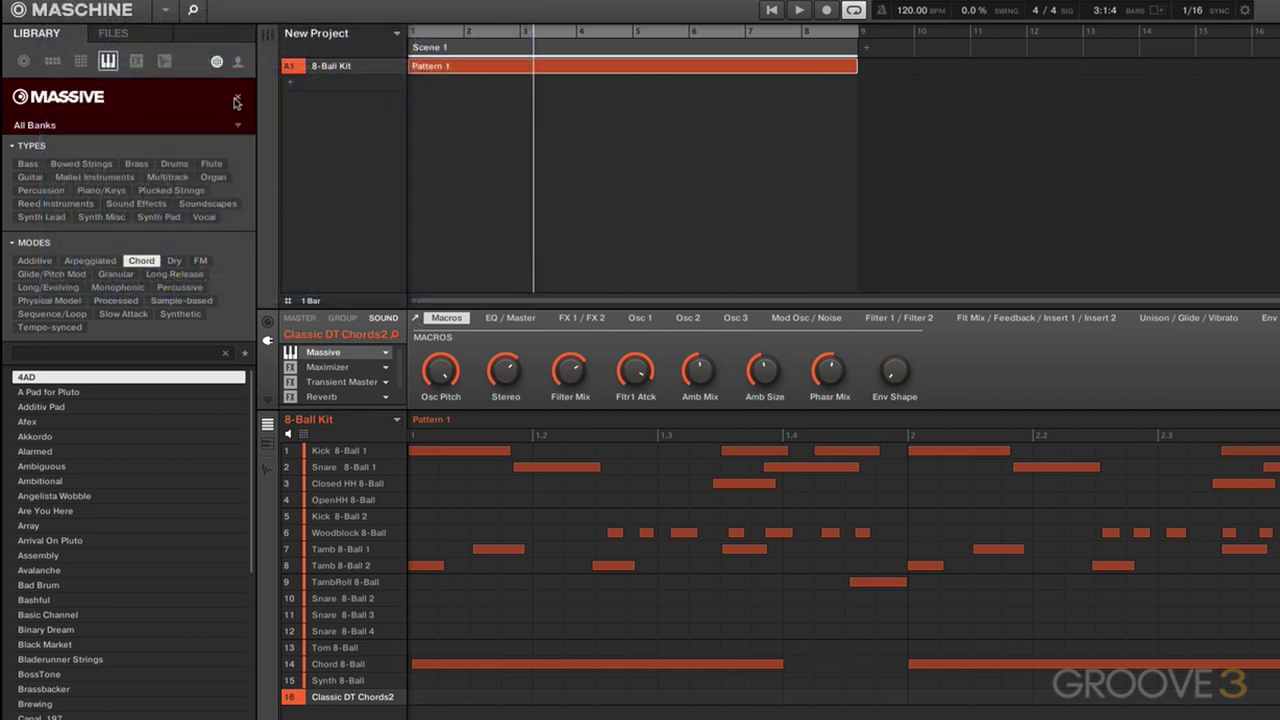
# Load the Oberheim SEM V preset 4th Region onto slot 16 and preview its synth window
pyautogui.click(237, 100)
pyautogui.click(216, 104)
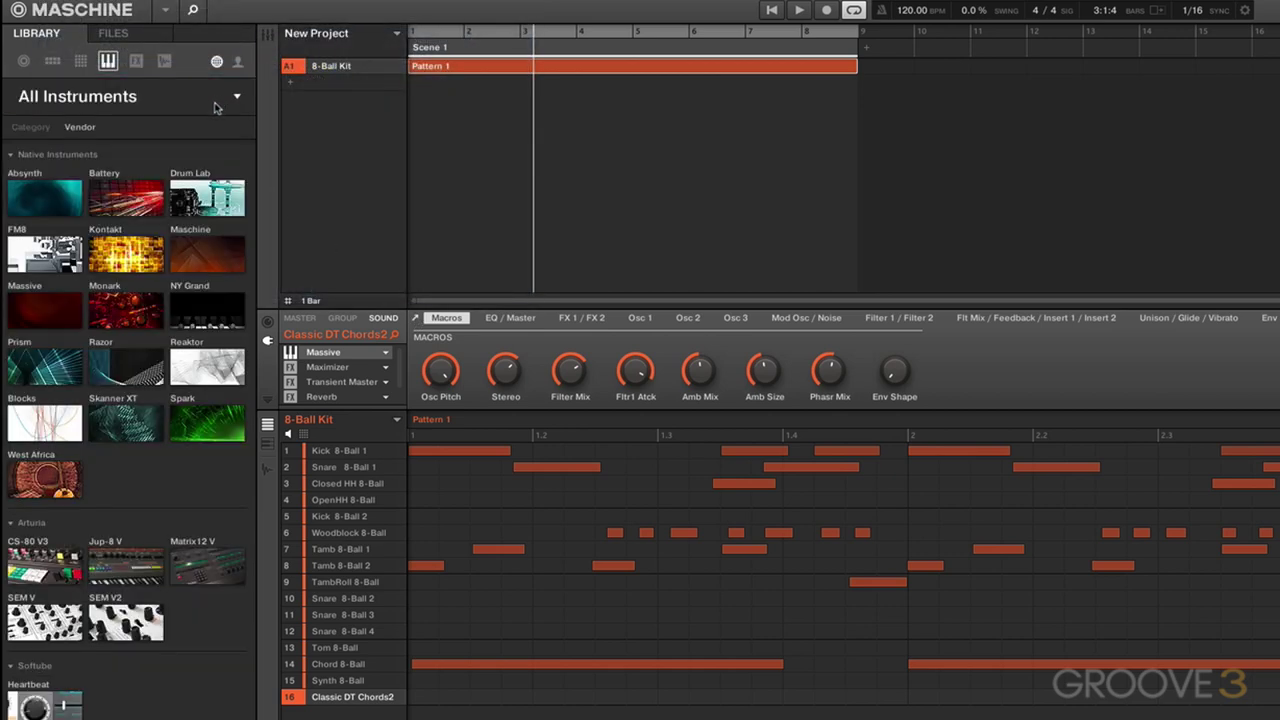
pyautogui.click(57, 620)
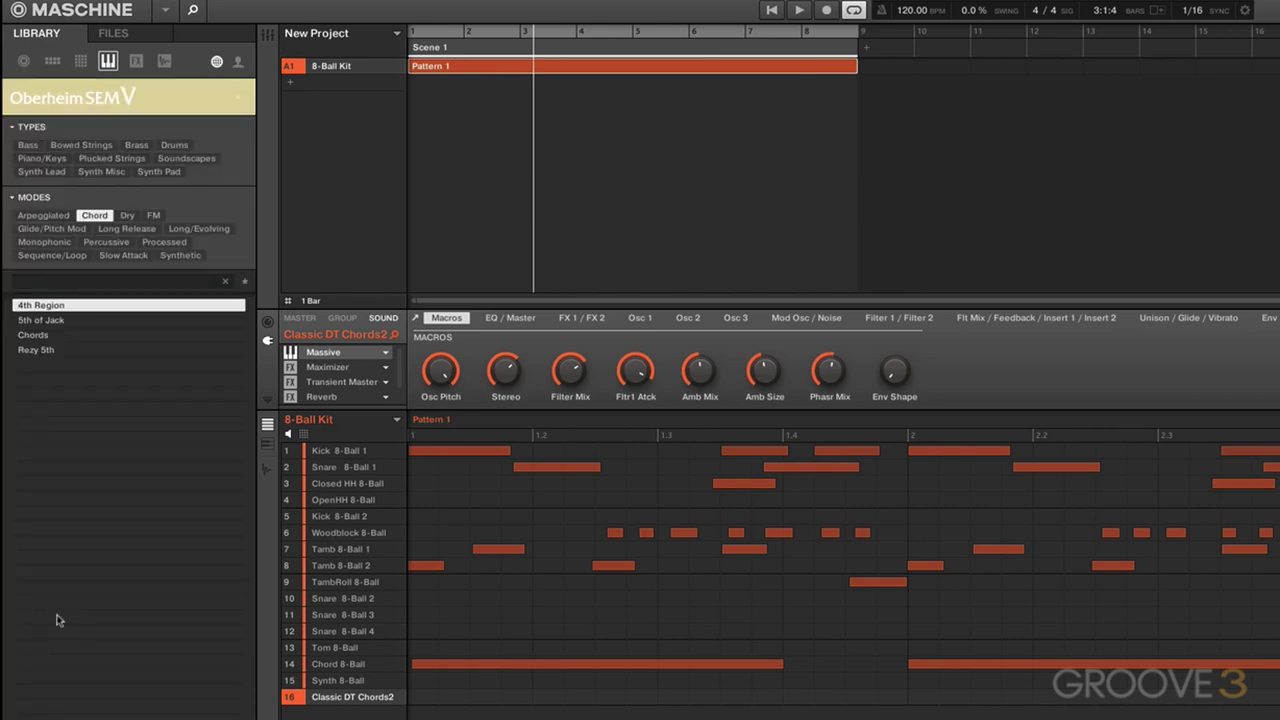
pyautogui.doubleClick(35, 311)
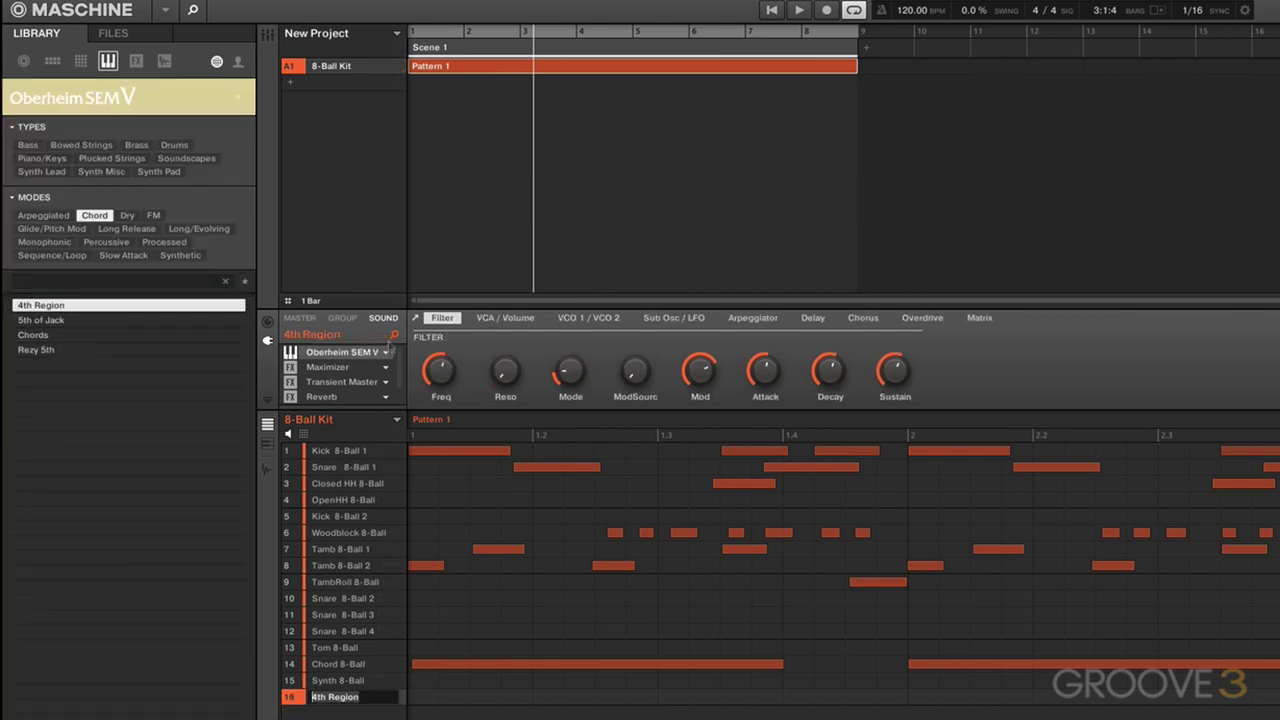
pyautogui.click(417, 318)
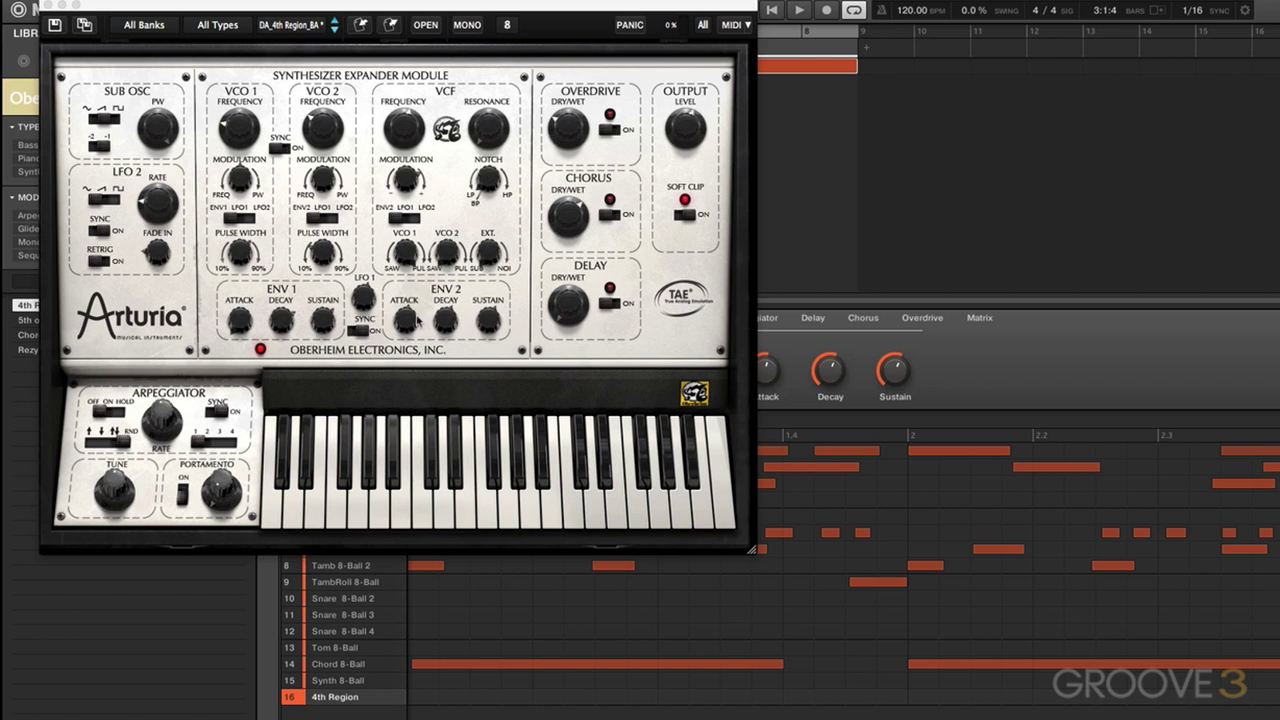
pyautogui.click(45, 12)
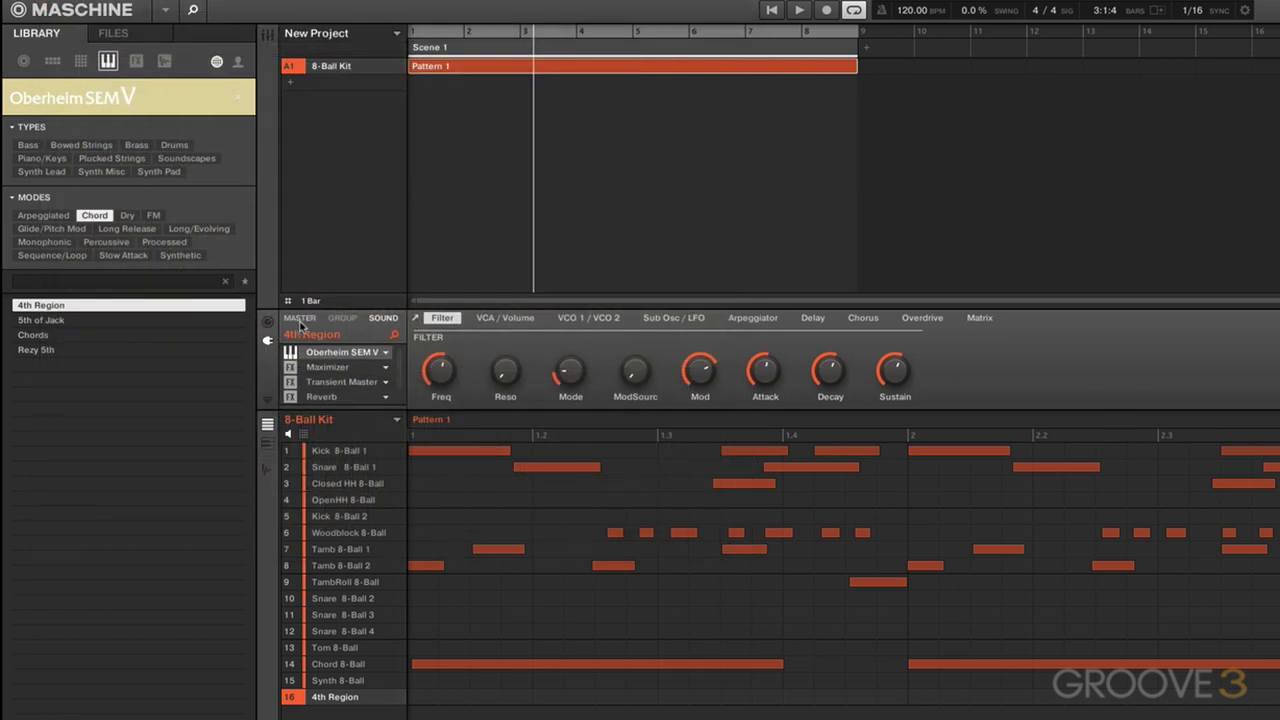
pyautogui.click(95, 215)
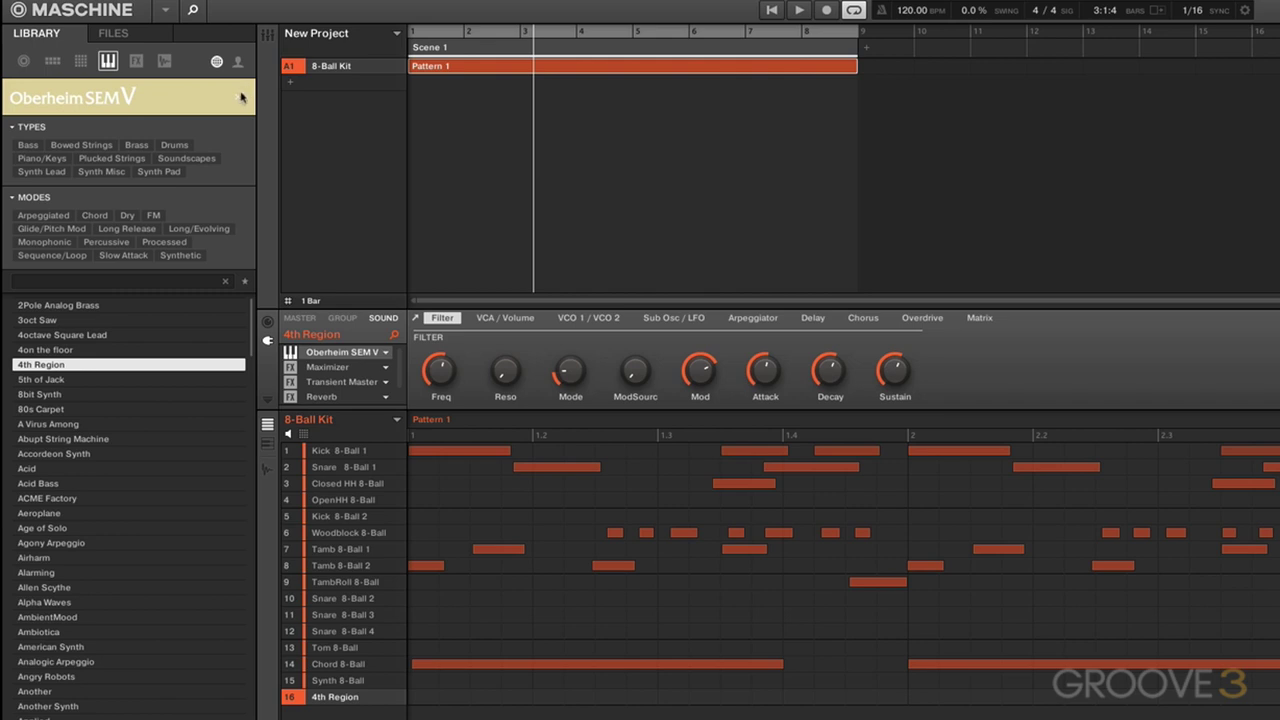
pyautogui.click(241, 97)
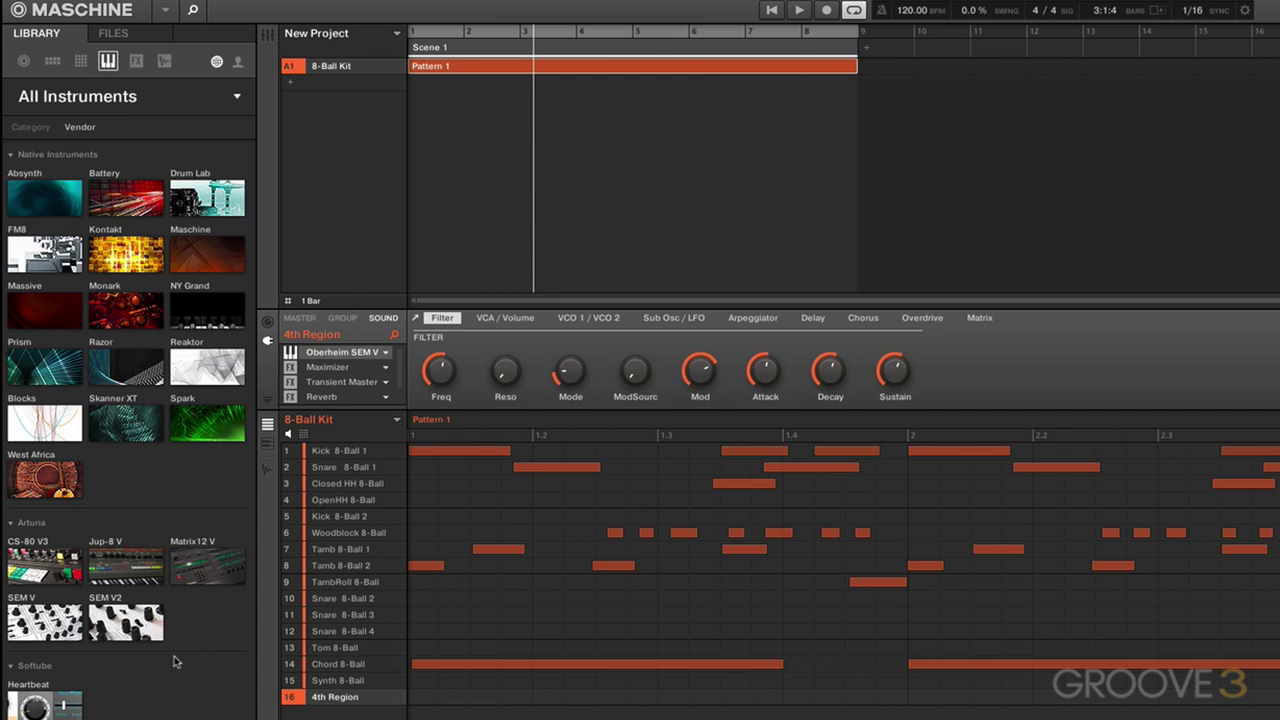
pyautogui.click(72, 614)
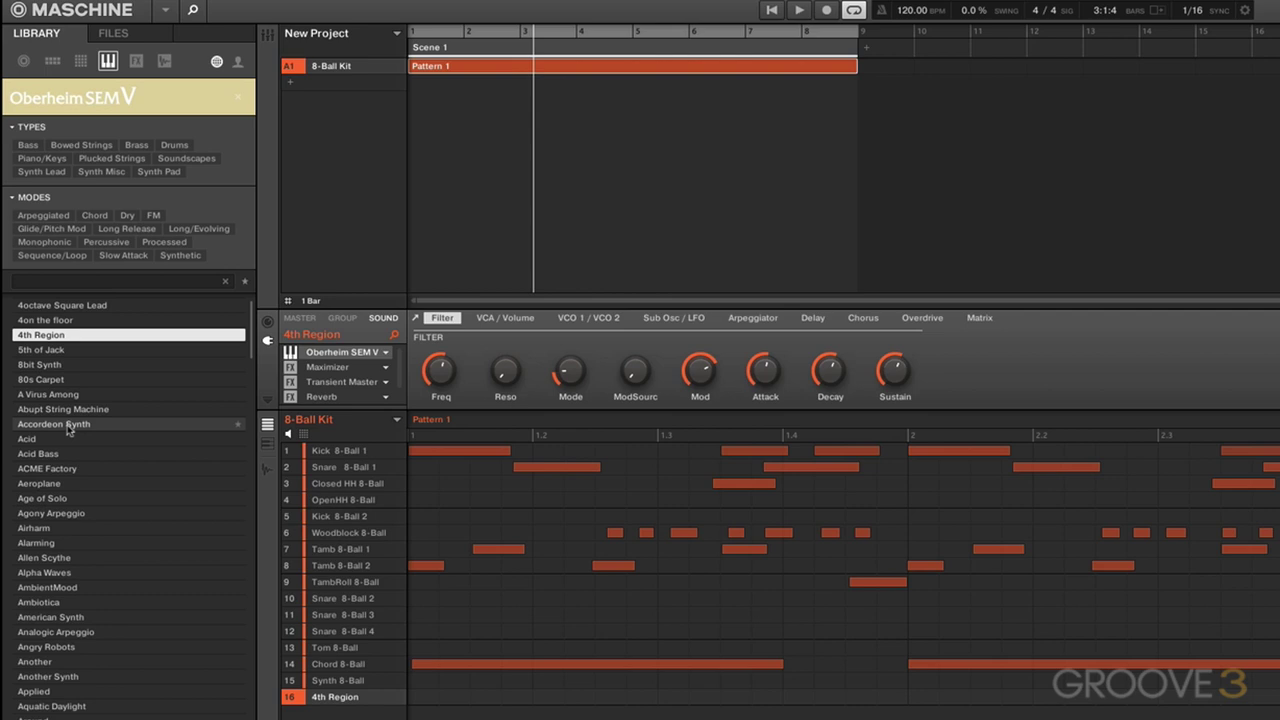
# Pick Sylenth1 from the instrument plug-in menu for slot 16 and preview its interface
pyautogui.click(386, 355)
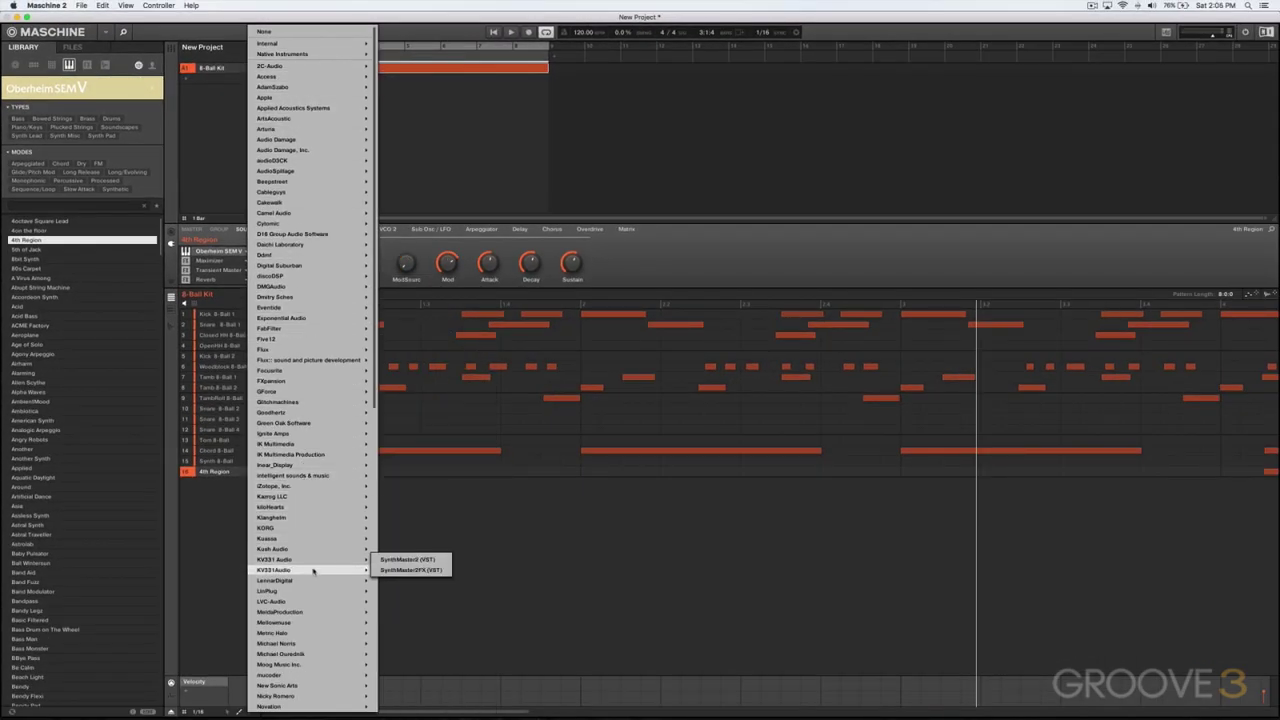
pyautogui.moveTo(285, 580)
pyautogui.click(398, 580)
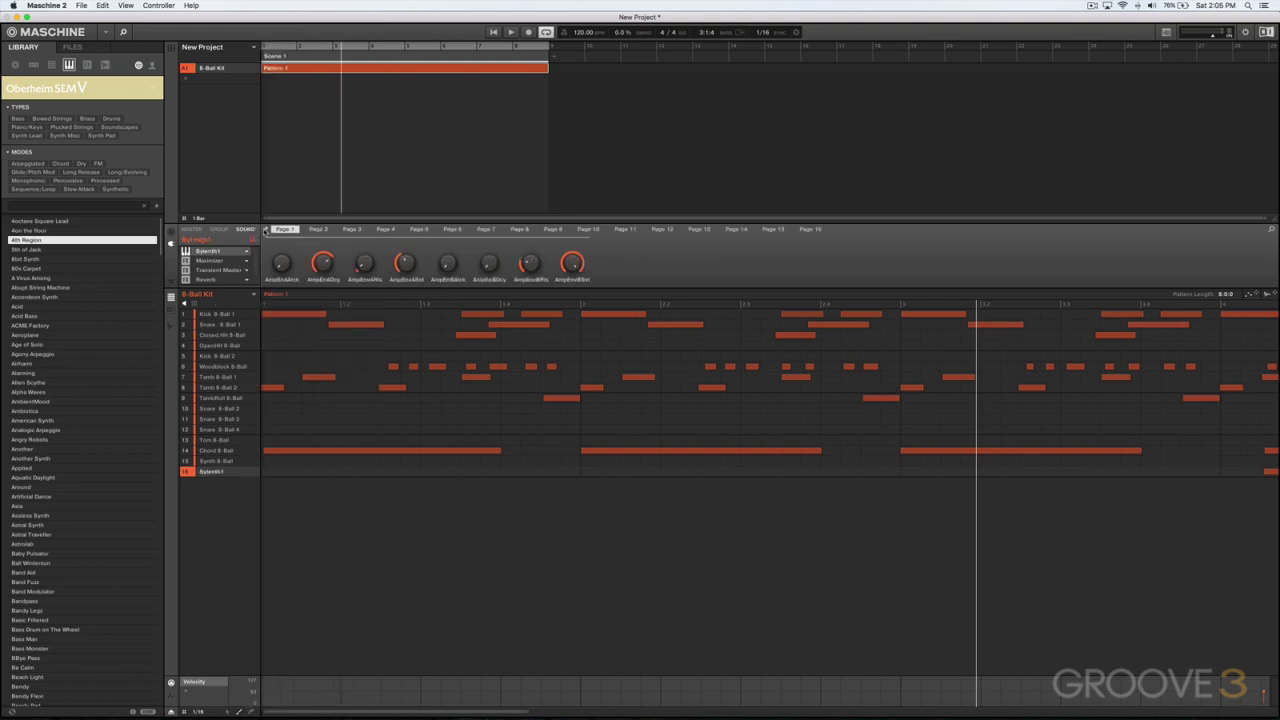
pyautogui.click(265, 230)
pyautogui.click(152, 88)
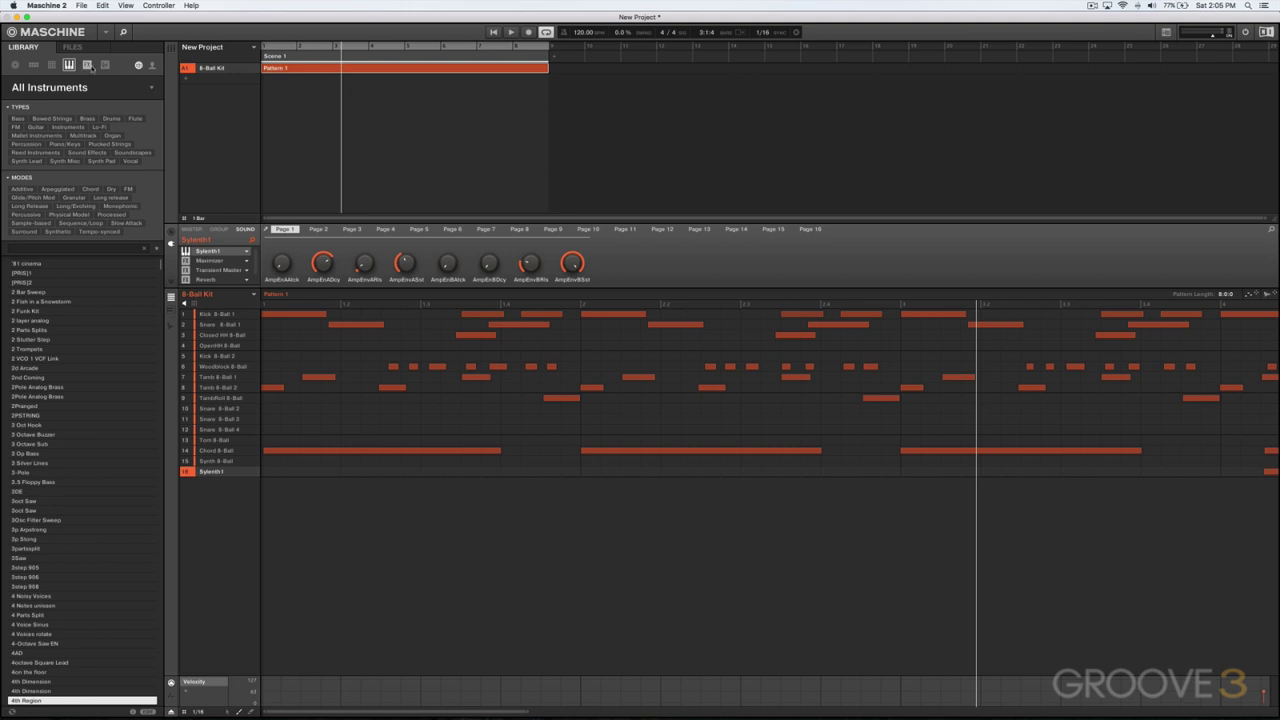
# Browse effect plug-ins by vendor and bring up the Vari Comp presets
pyautogui.click(88, 66)
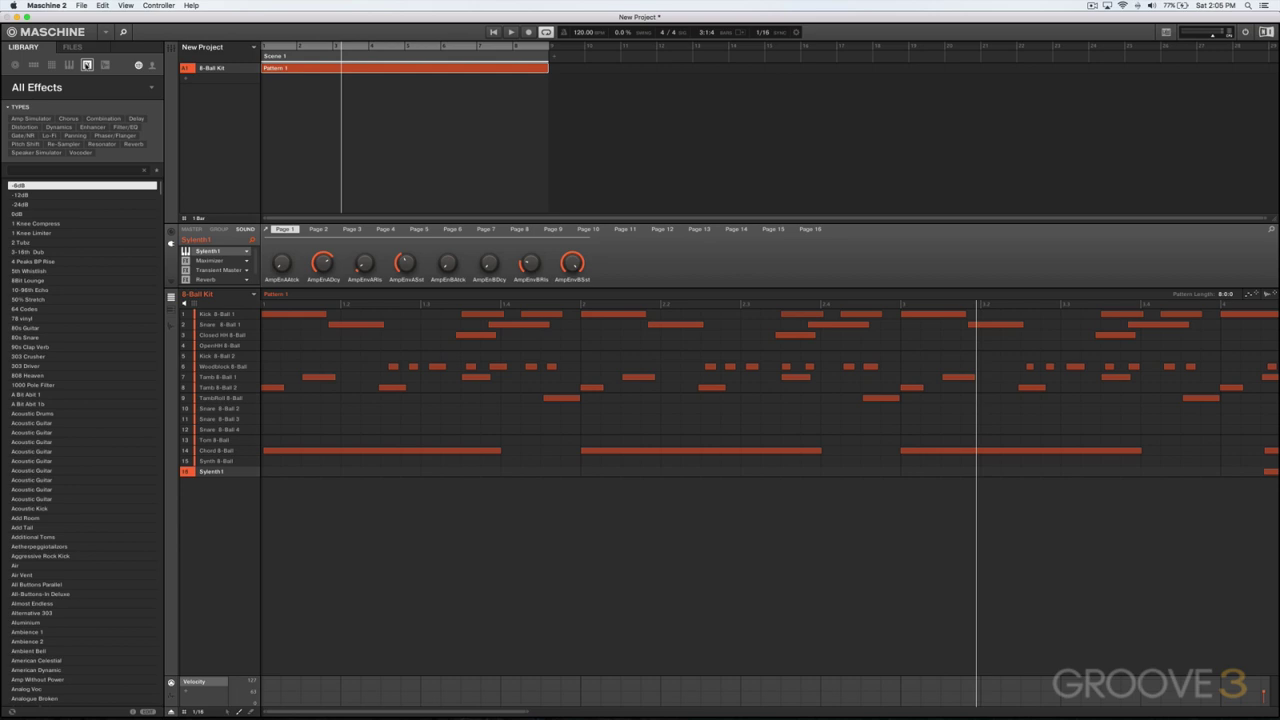
pyautogui.click(150, 88)
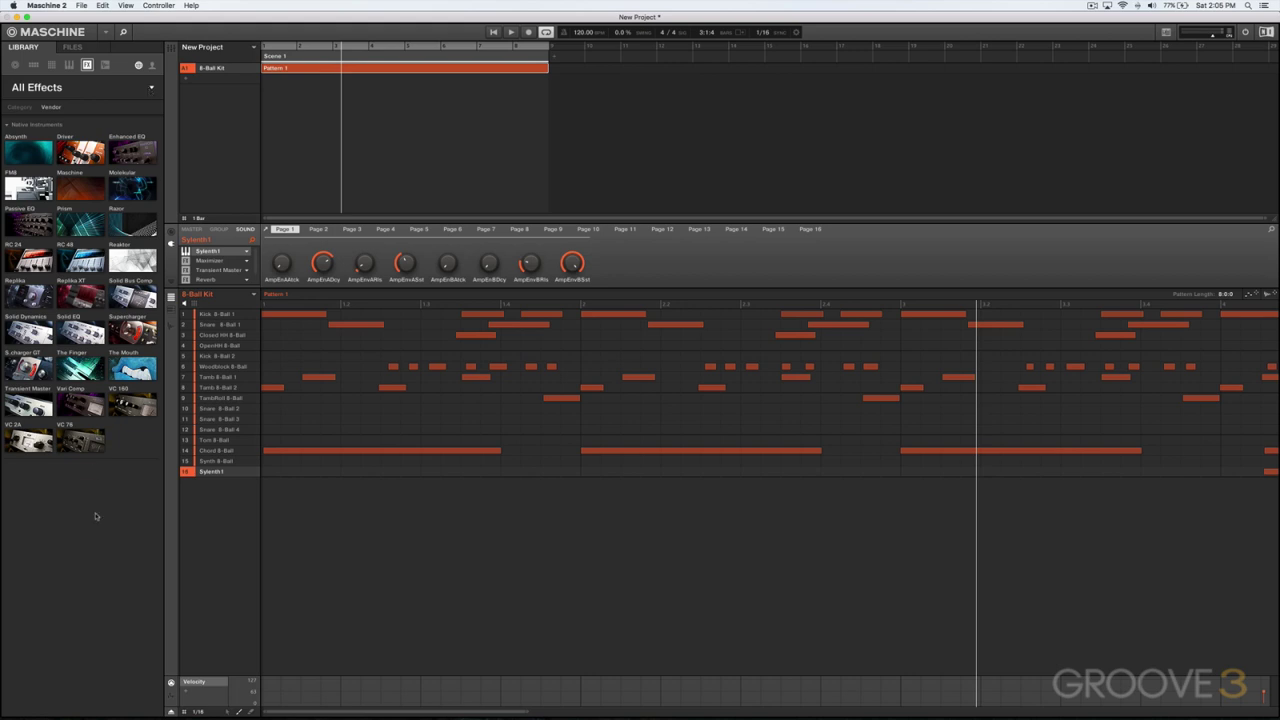
pyautogui.click(74, 408)
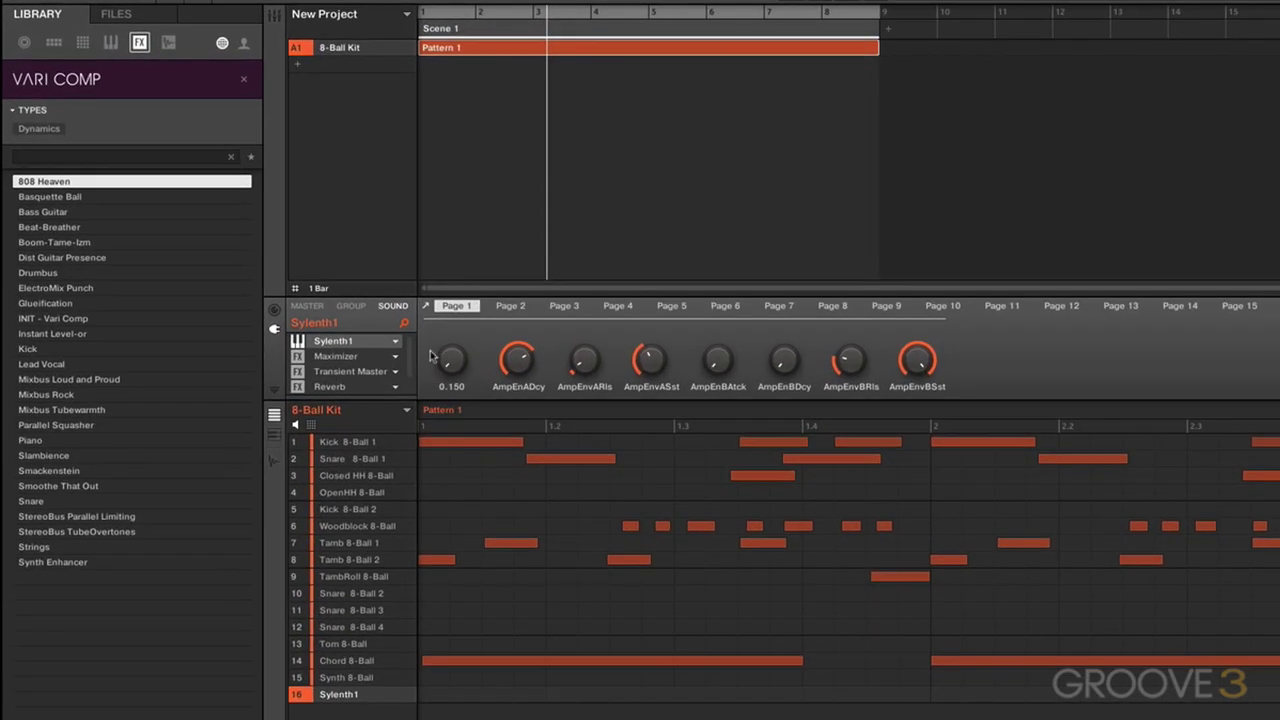
# Add Vari Comp with the Mixbus Loud and Proud preset after Reverb, previewing its window
pyautogui.scroll(-1, 340, 370)
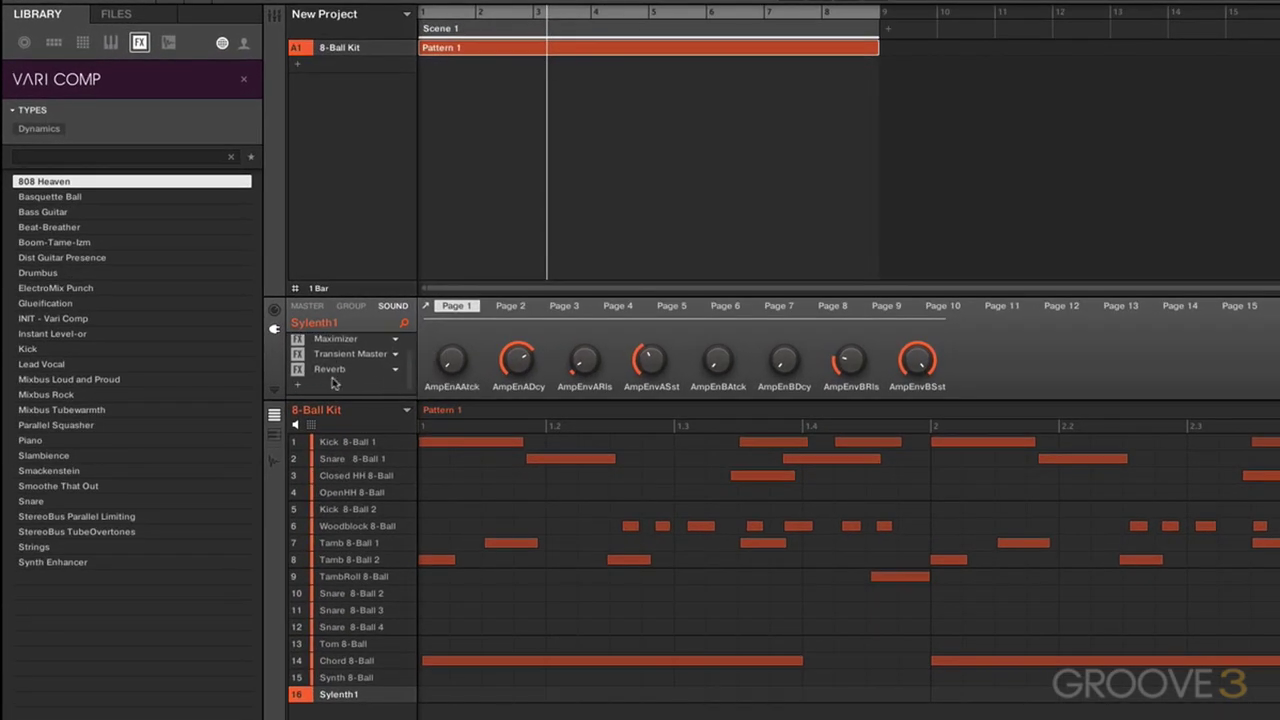
pyautogui.moveTo(49, 227)
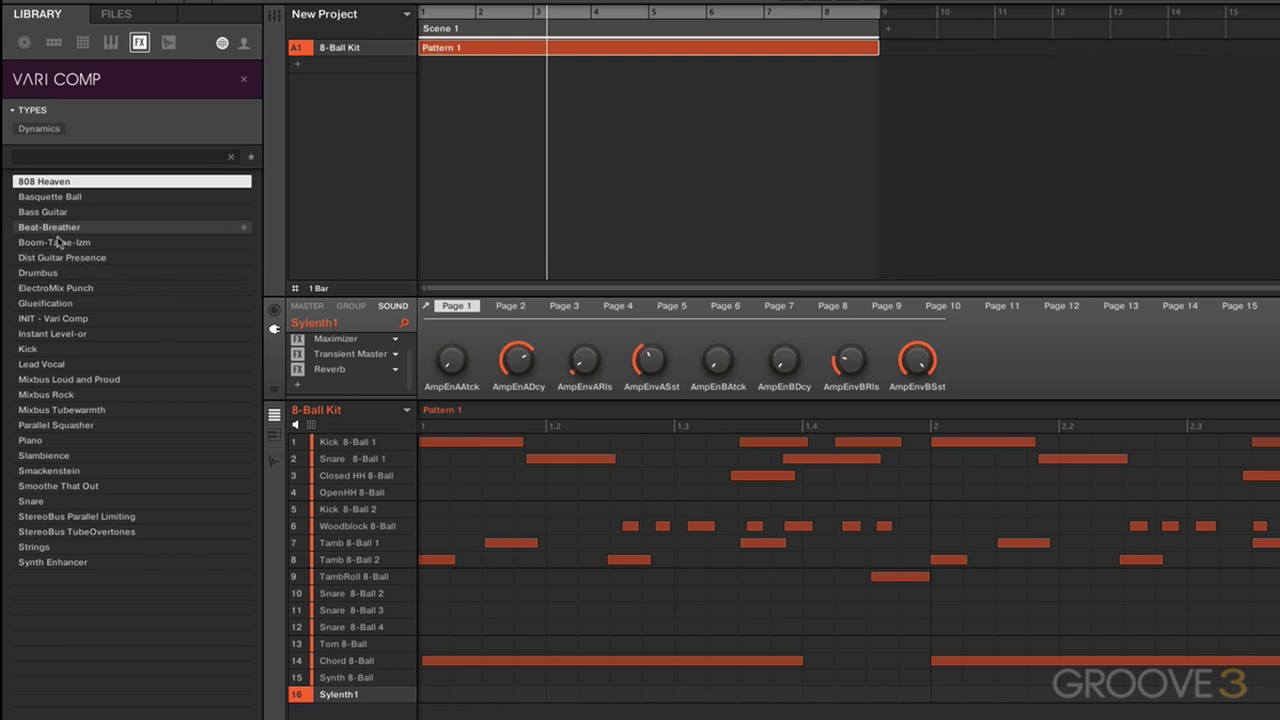
pyautogui.moveTo(80, 379); pyautogui.dragTo(320, 385)
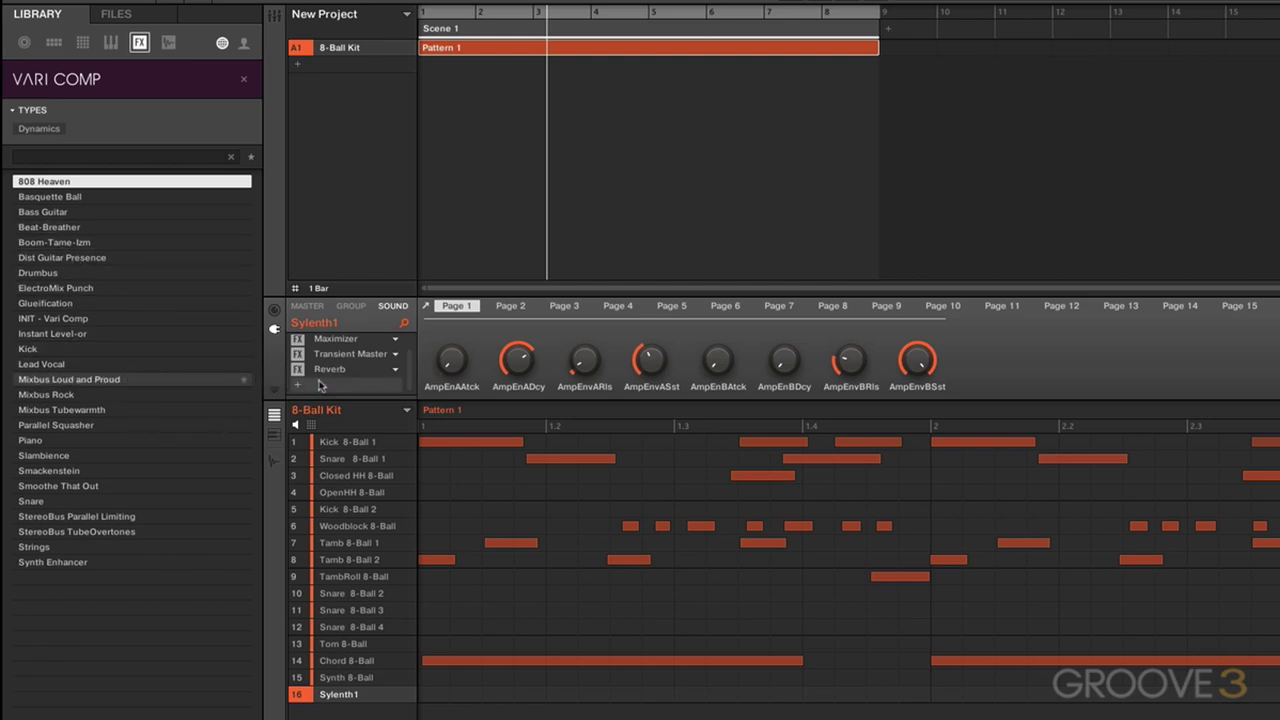
pyautogui.scroll(-1, 408, 370)
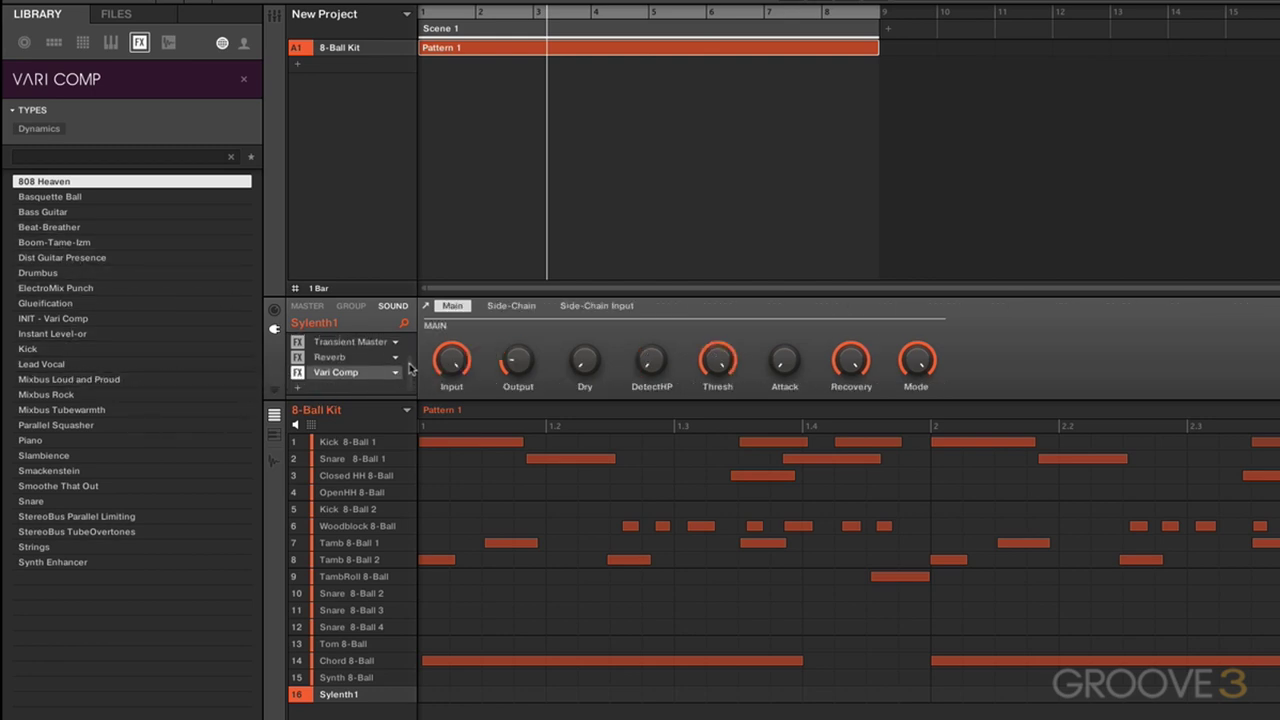
pyautogui.scroll(2, 408, 368)
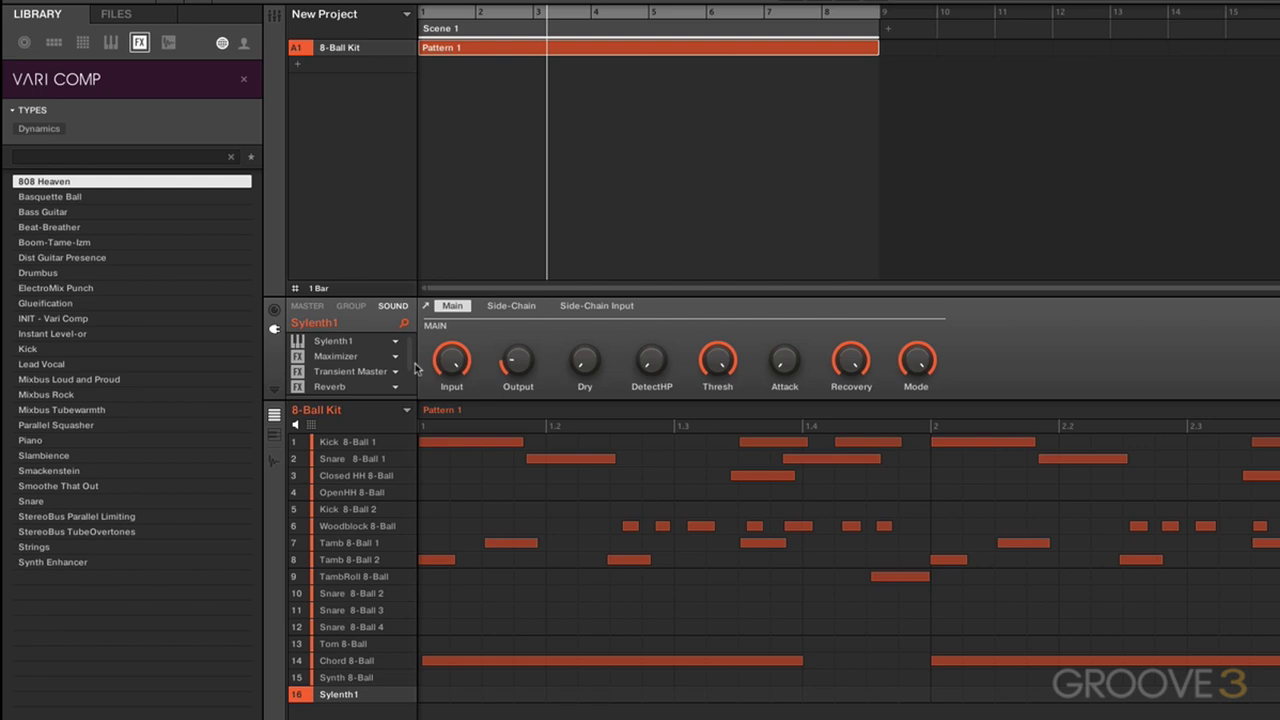
pyautogui.moveTo(410, 355); pyautogui.dragTo(411, 373)
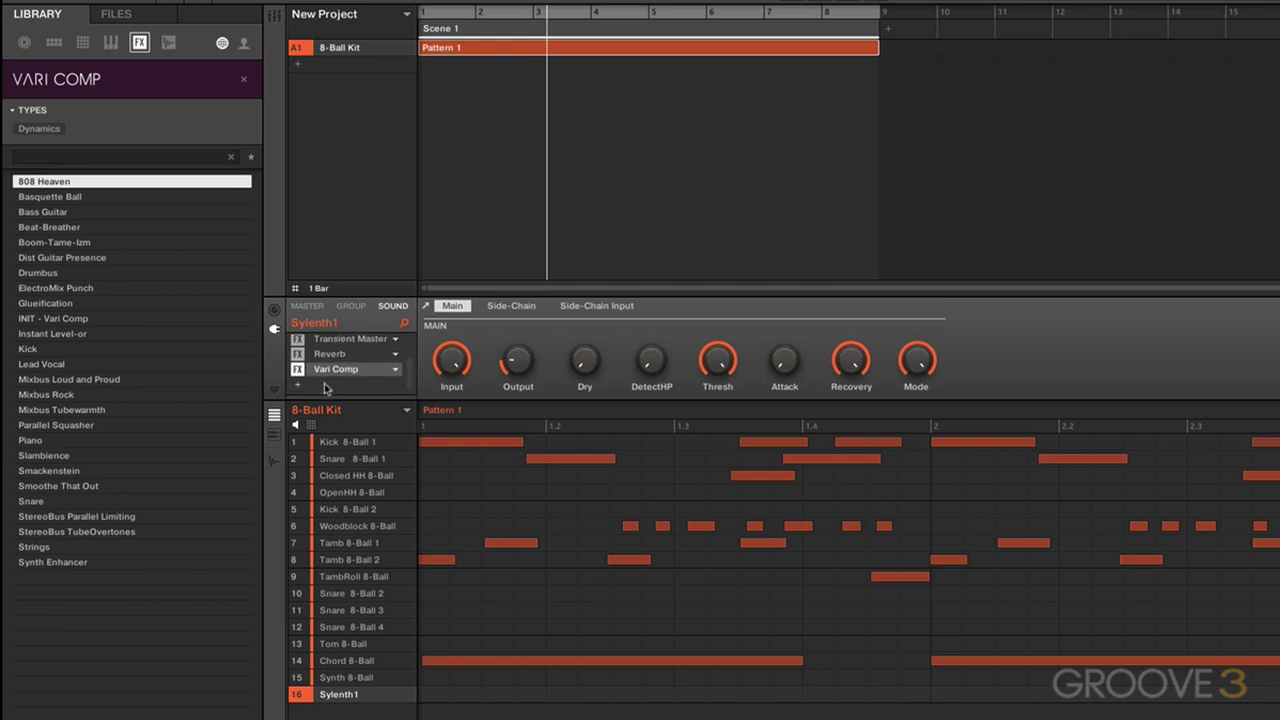
pyautogui.click(426, 306)
pyautogui.click(243, 81)
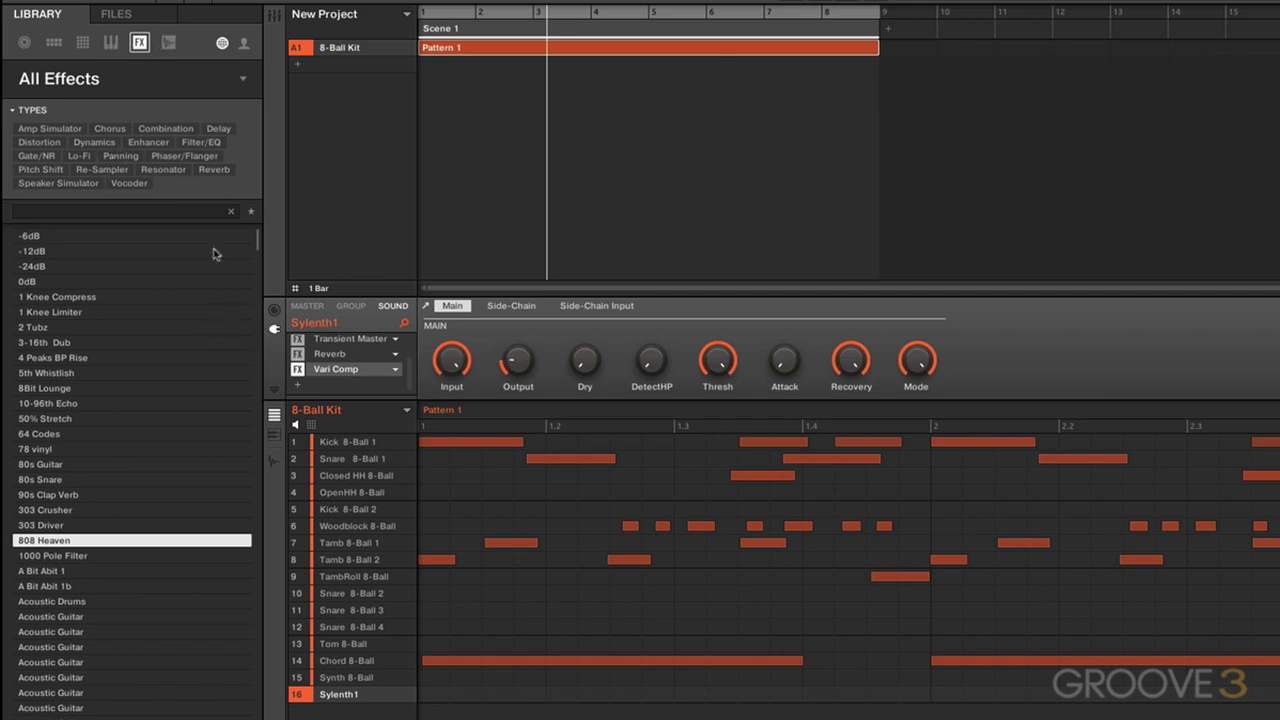
# Filter samples to Drums and Kick, then load Kick 606 1 onto sound slot 1
pyautogui.click(169, 43)
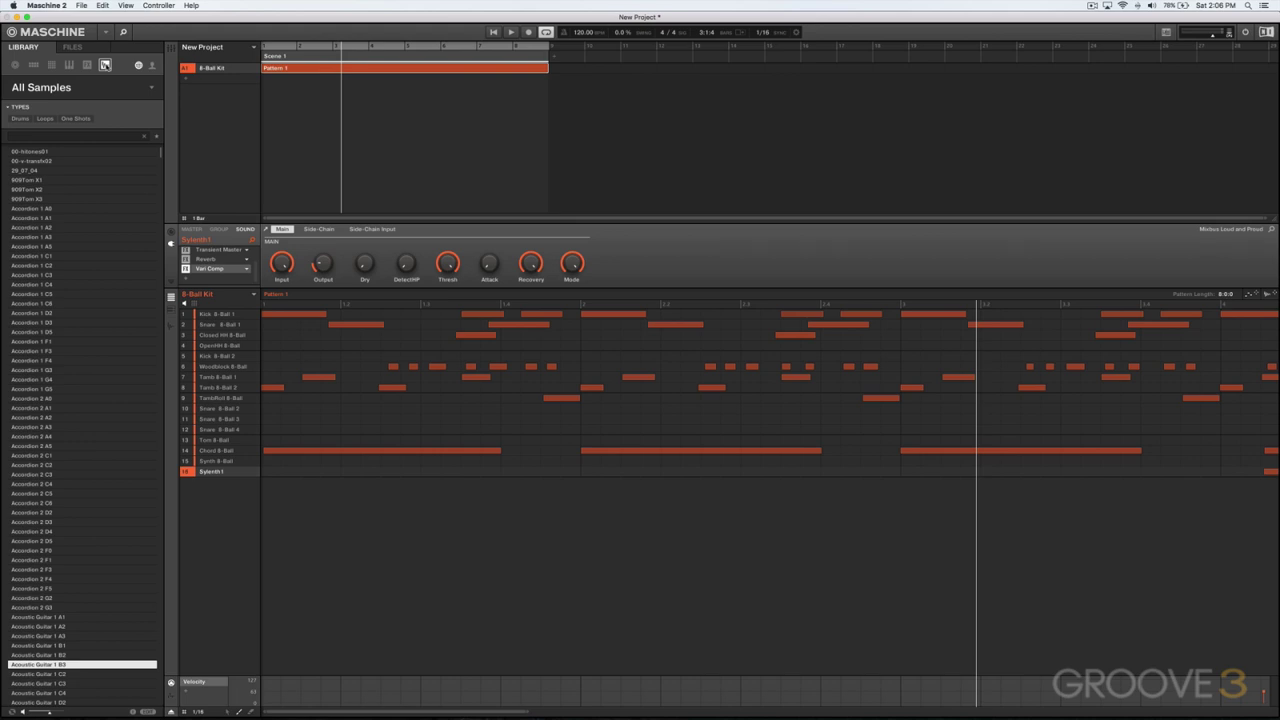
pyautogui.click(22, 119)
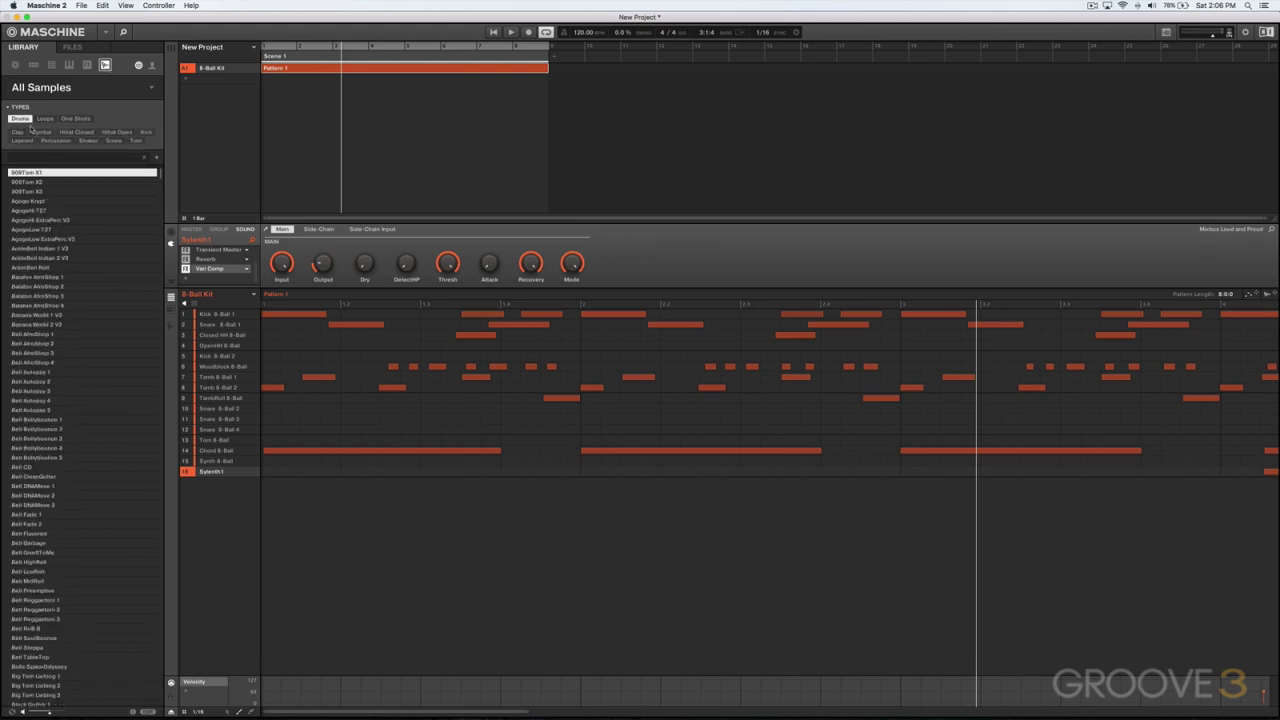
pyautogui.click(146, 131)
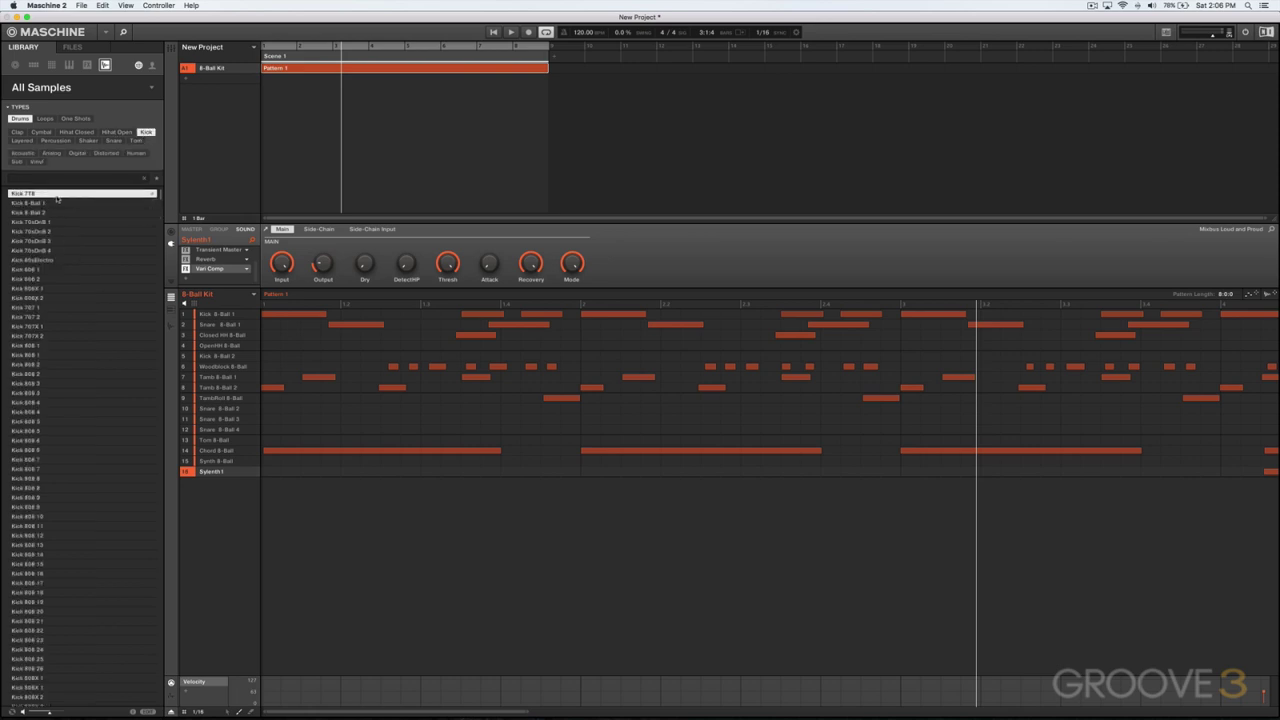
pyautogui.click(50, 203)
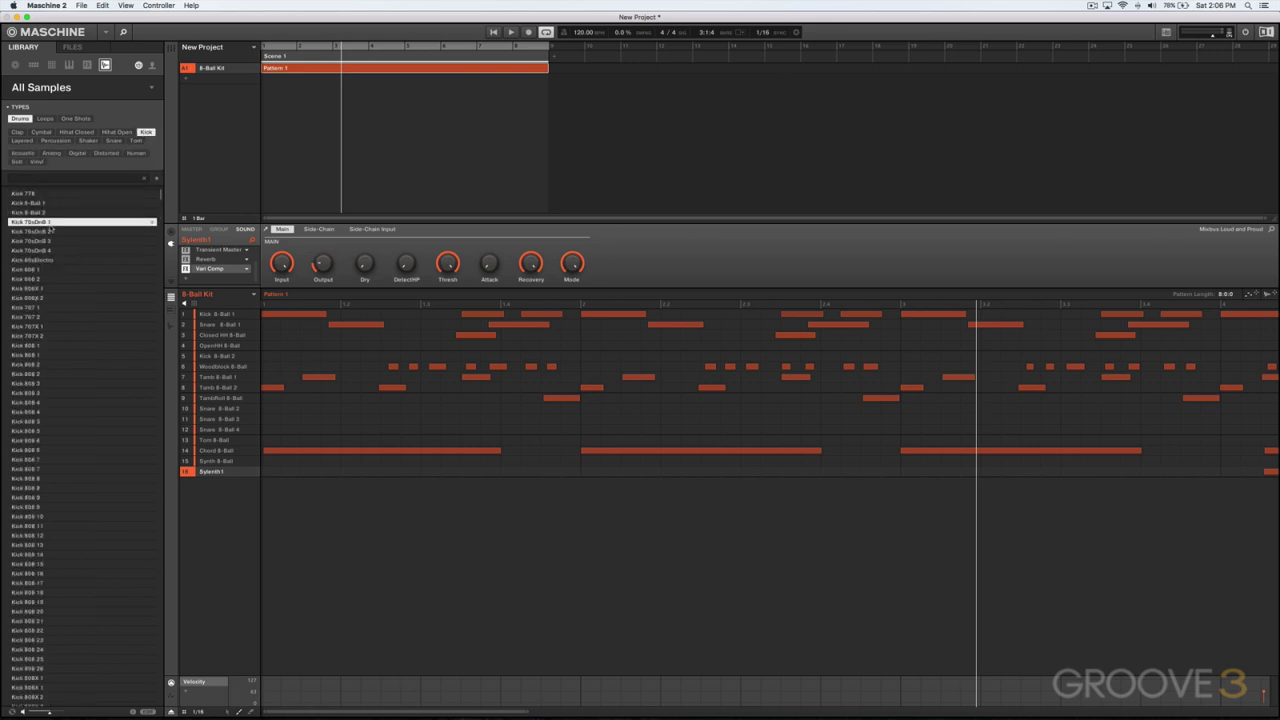
pyautogui.click(46, 221)
pyautogui.moveTo(45, 269); pyautogui.dragTo(216, 318)
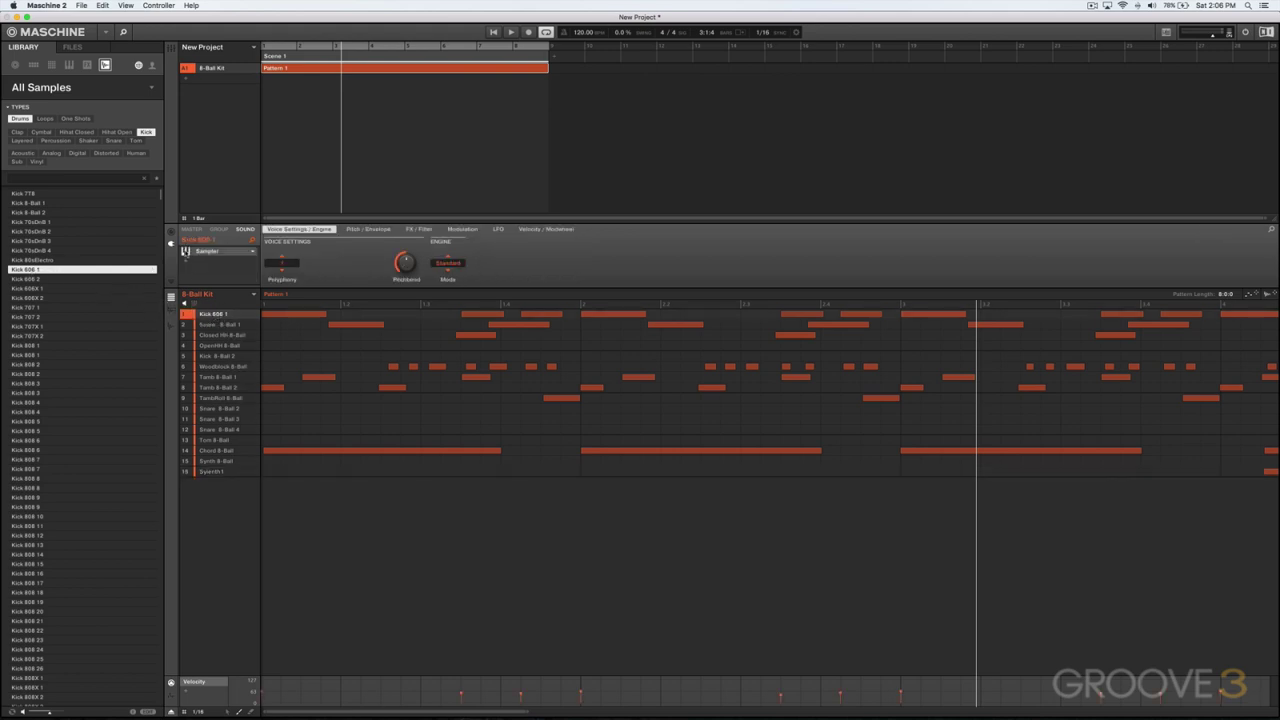
pyautogui.moveTo(216, 314)
pyautogui.click(171, 48)
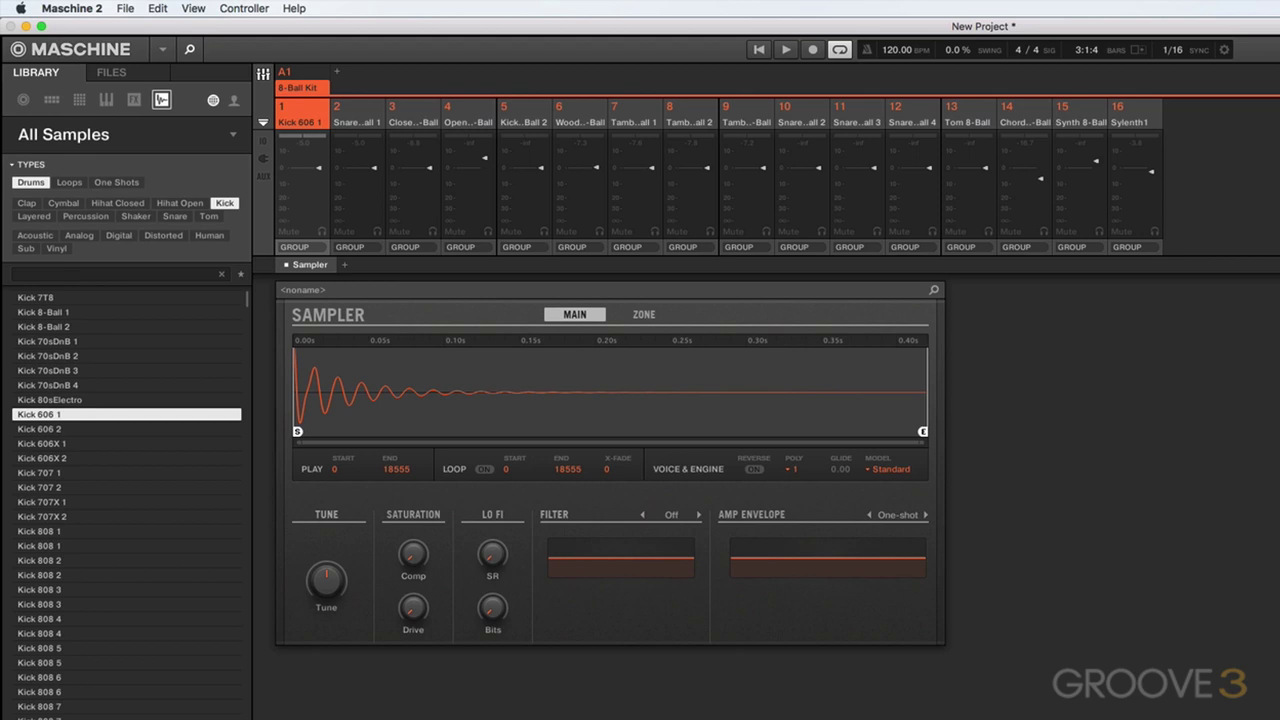
pyautogui.click(264, 75)
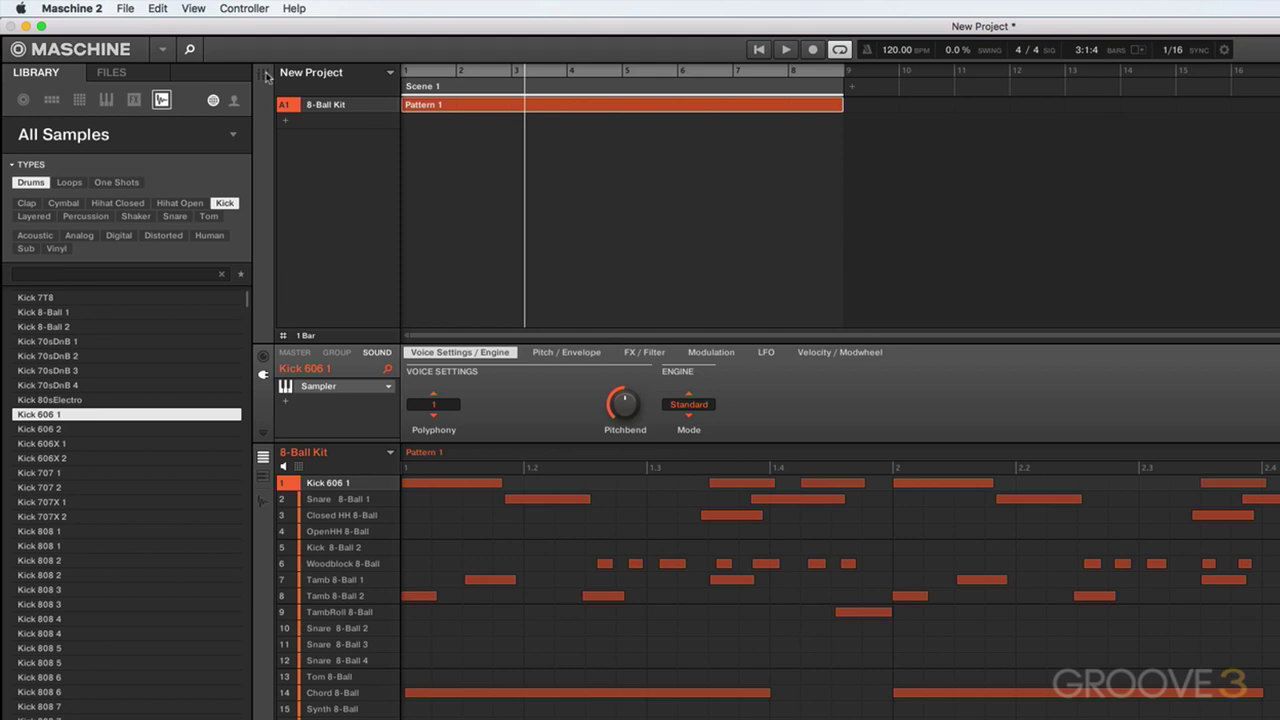
# Audition several kick samples on sound 1, working down into the Kick 808 range
pyautogui.click(117, 429)
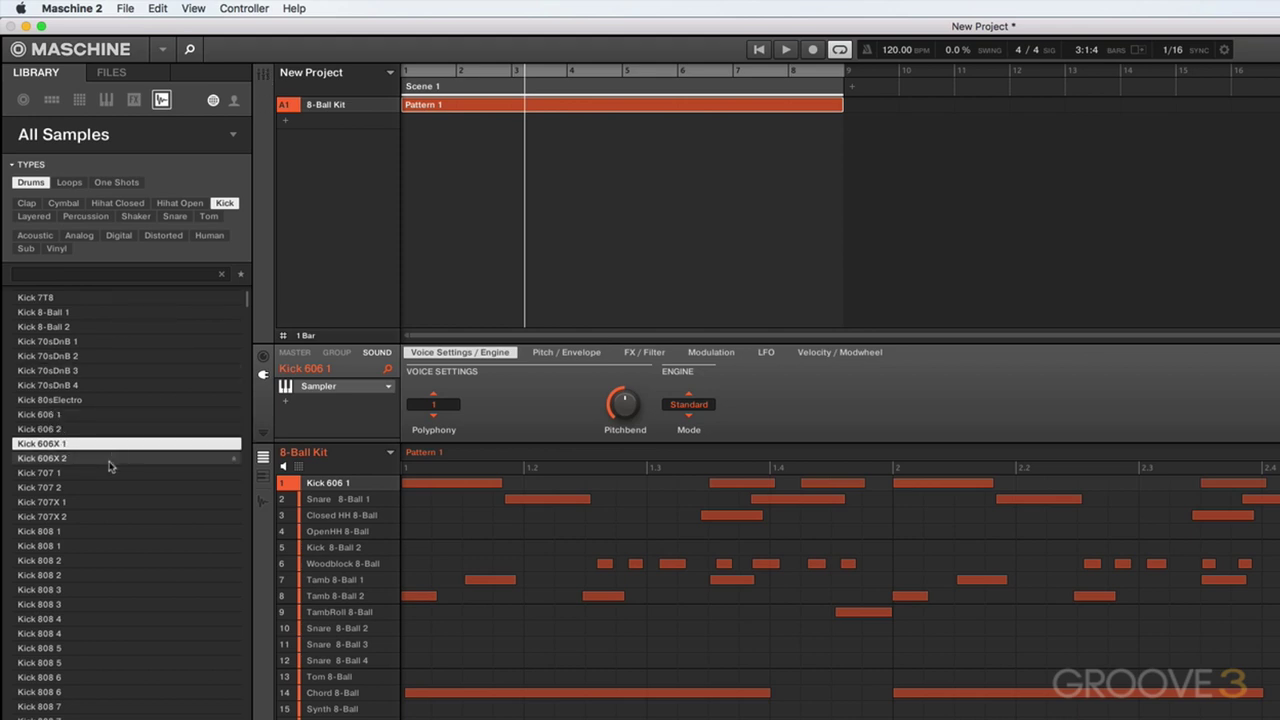
pyautogui.click(108, 458)
pyautogui.click(105, 487)
pyautogui.click(103, 516)
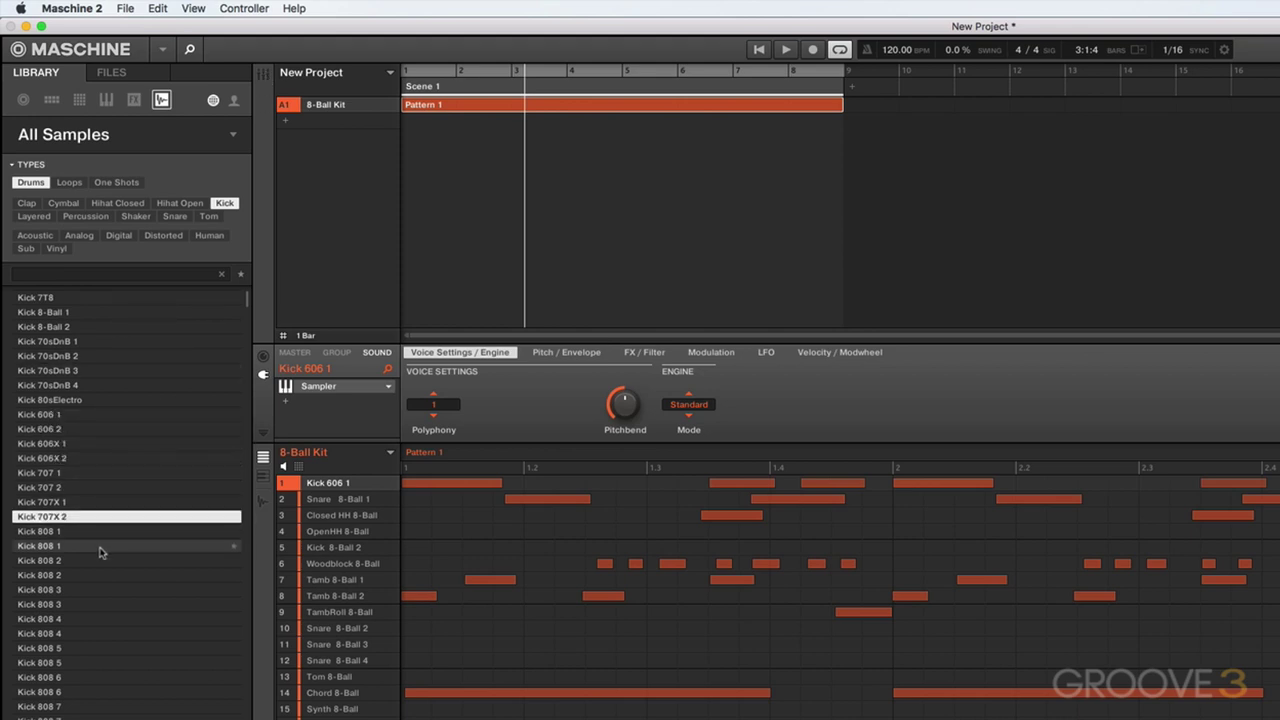
pyautogui.click(100, 548)
pyautogui.click(103, 576)
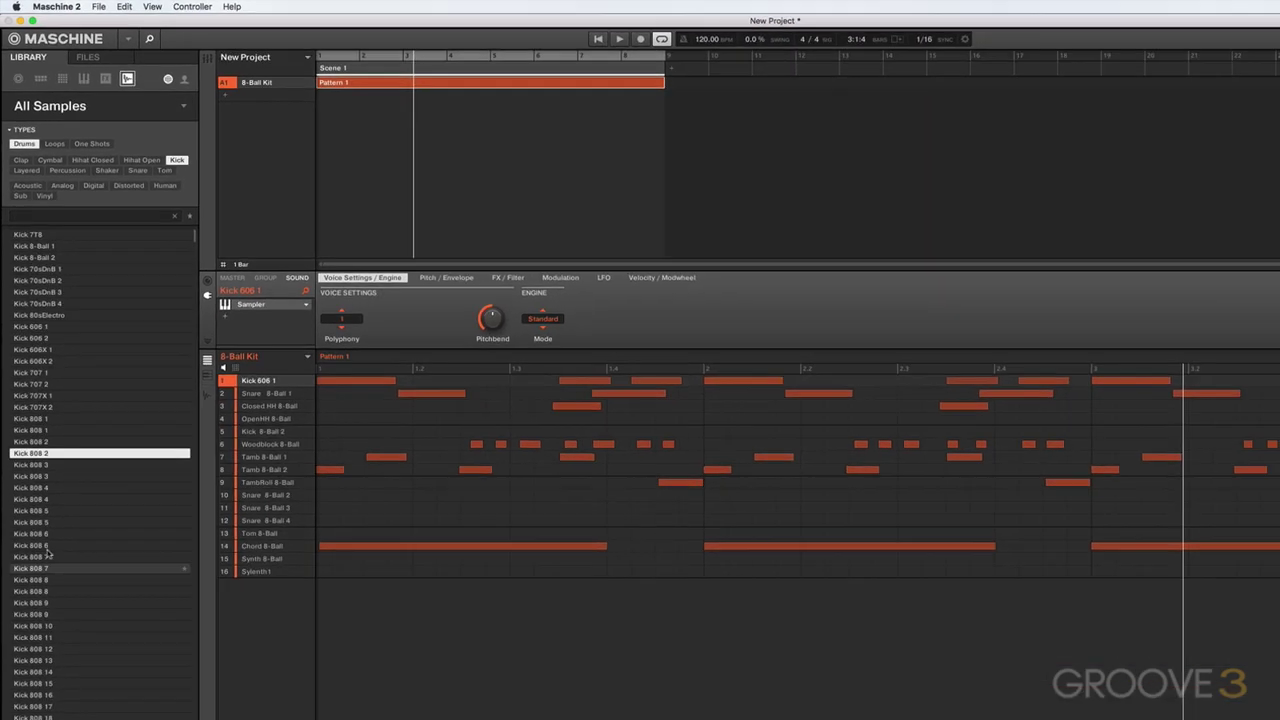
pyautogui.press('Down')
pyautogui.press('Down')
pyautogui.press('Down')
pyautogui.press('Down')
pyautogui.press('Down')
pyautogui.press('Down')
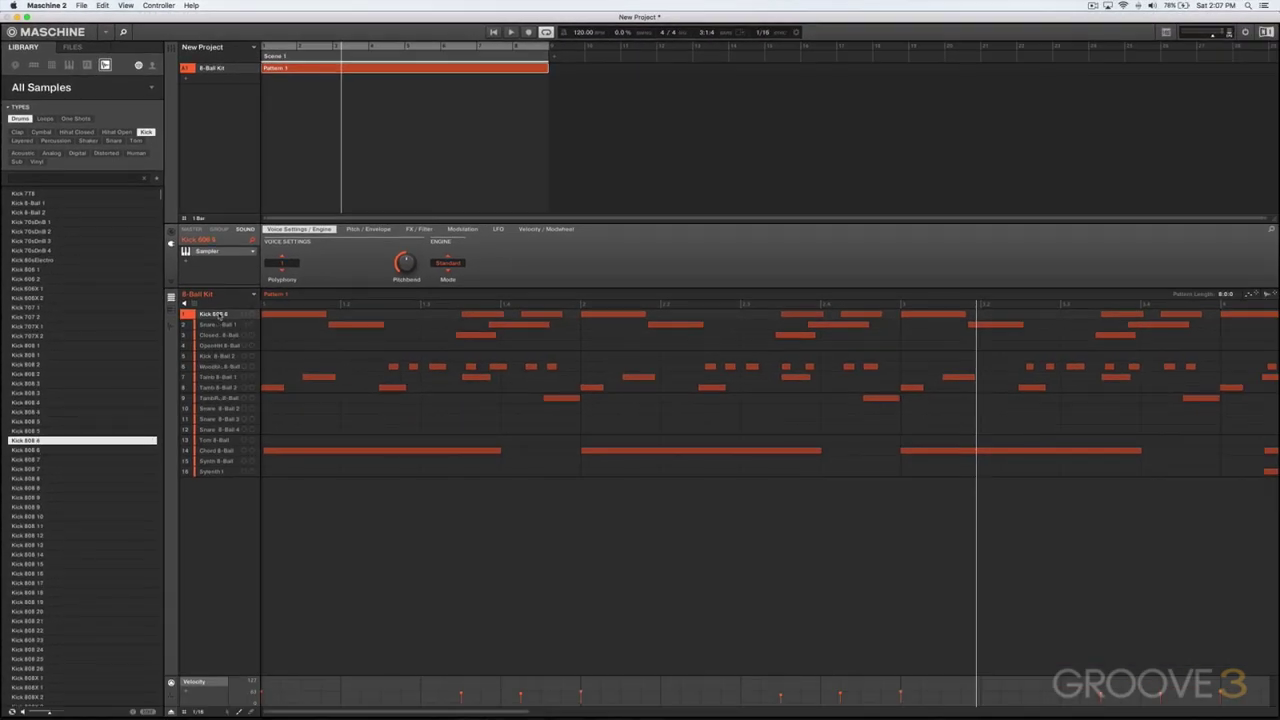
# Step through further Kick 808 samples and settle on Kick 808 20
pyautogui.click(56, 499)
pyautogui.click(56, 536)
pyautogui.click(56, 564)
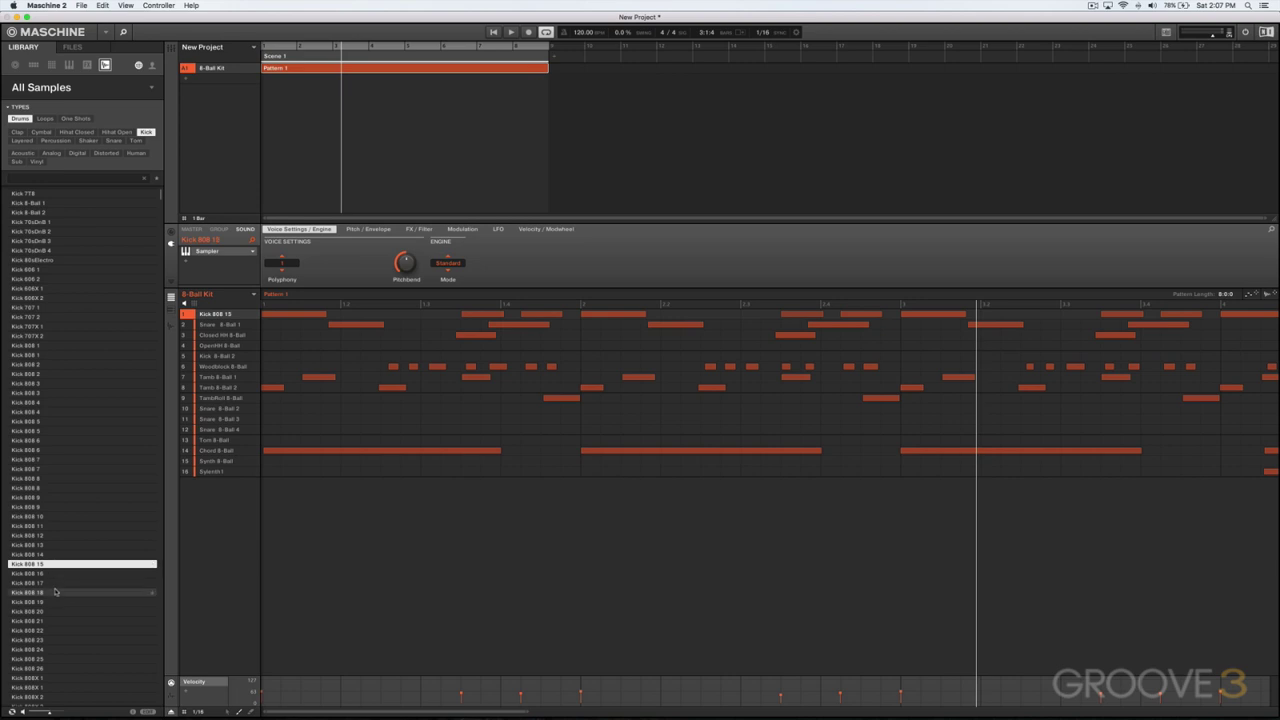
pyautogui.click(55, 592)
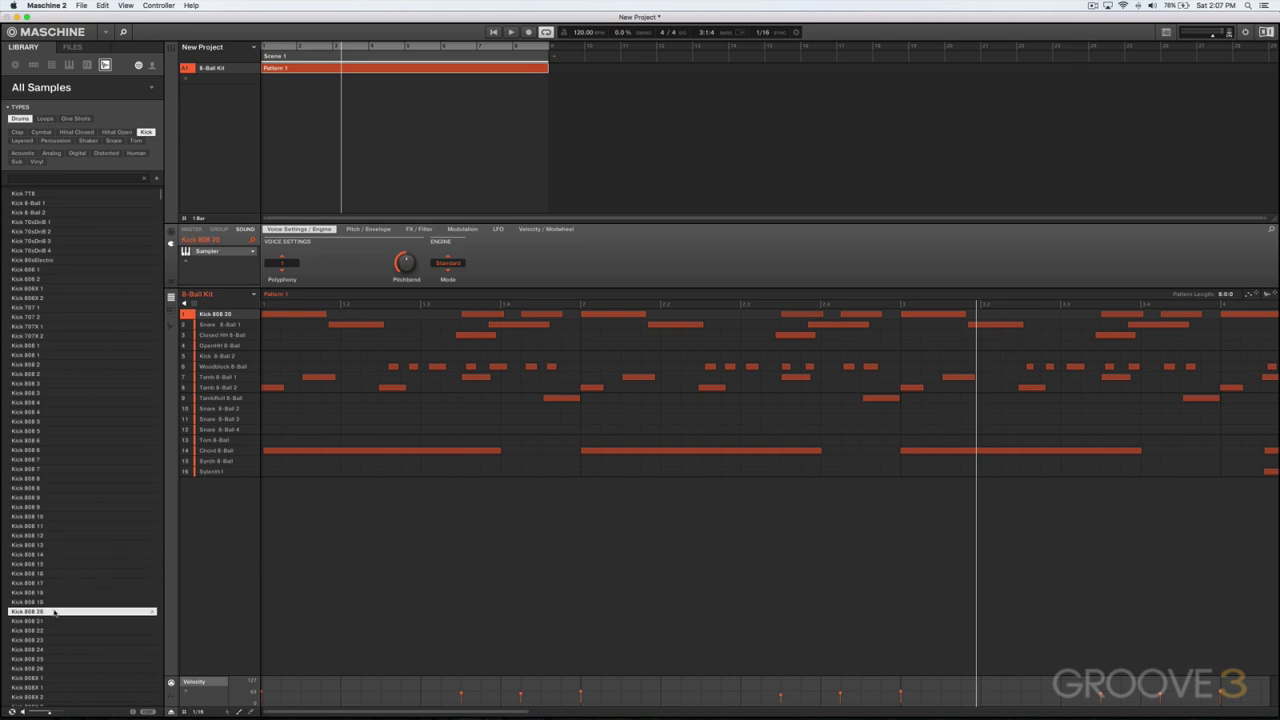